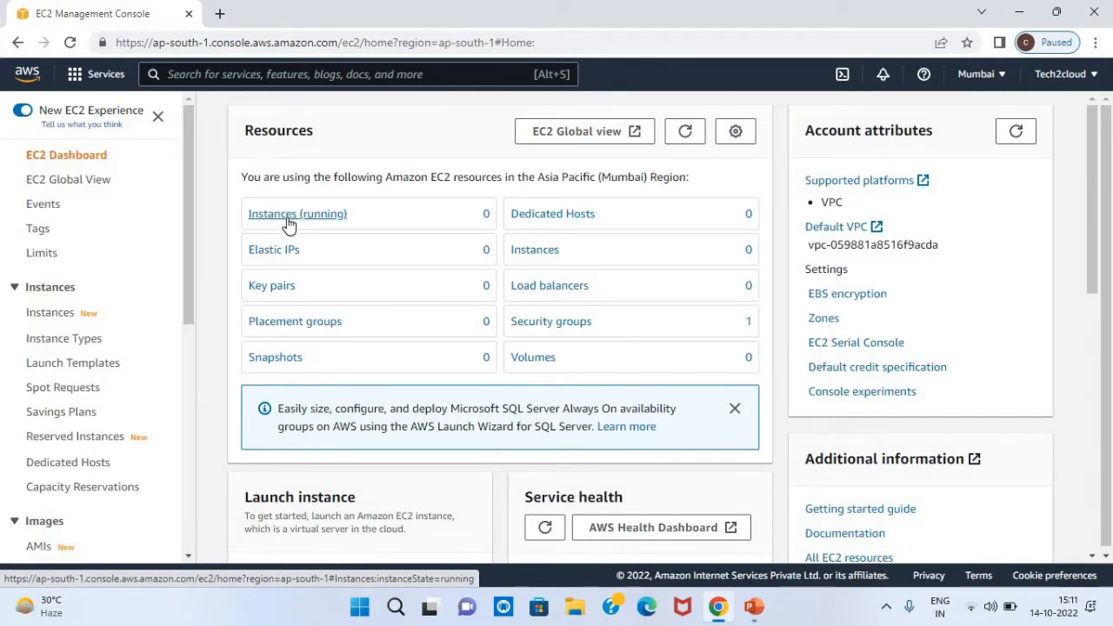
- Start launching a new EC2 instance from the running instances list and name it autoserver
click(289, 216)
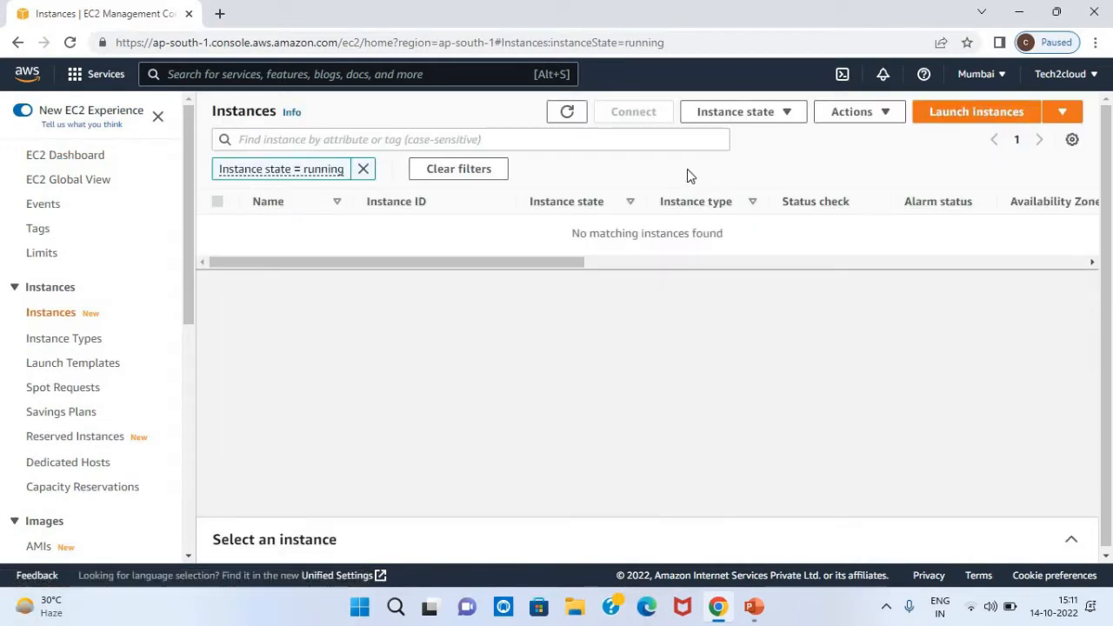
click(962, 111)
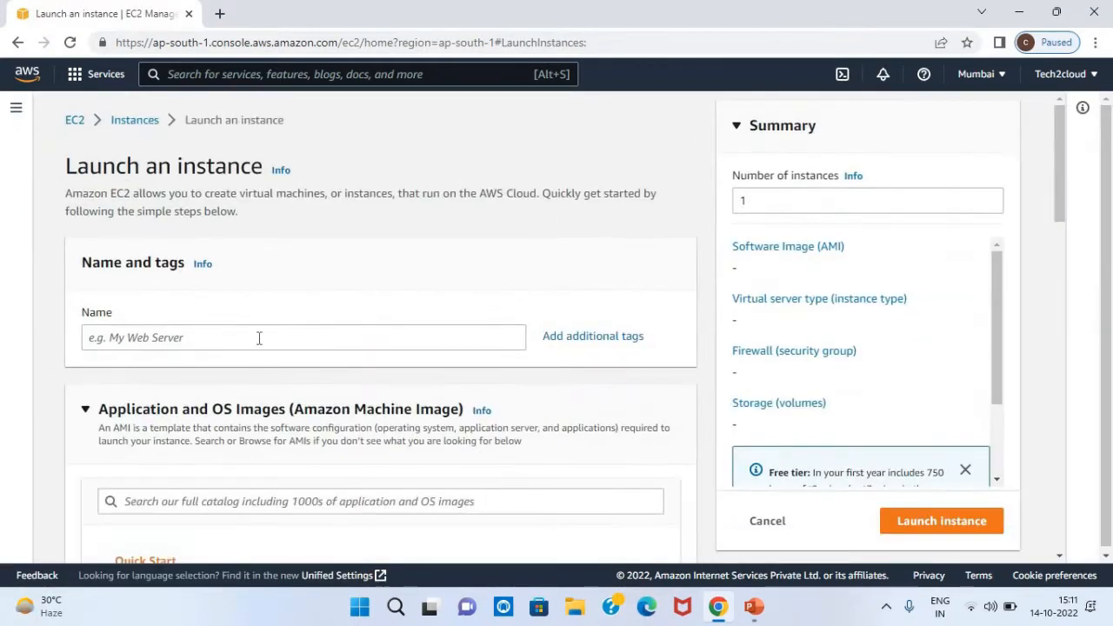
click(259, 338)
text(auto)
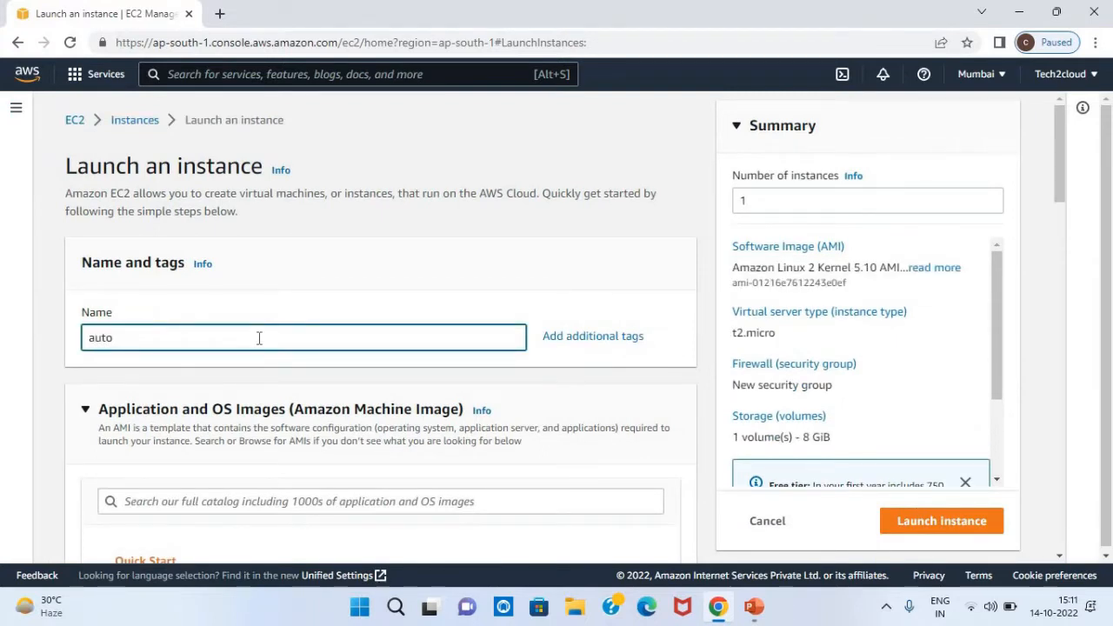
text(server)
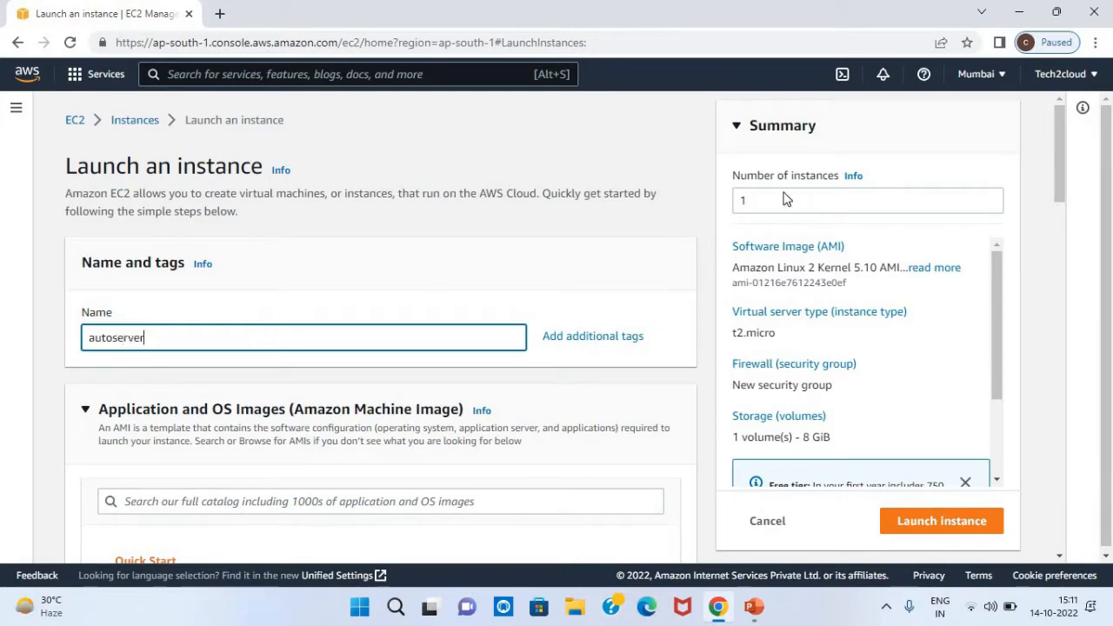
- Choose Windows as the operating system and select the Microsoft Windows Server 2012 R2 Base machine image
drag(1058, 148, 1053, 205)
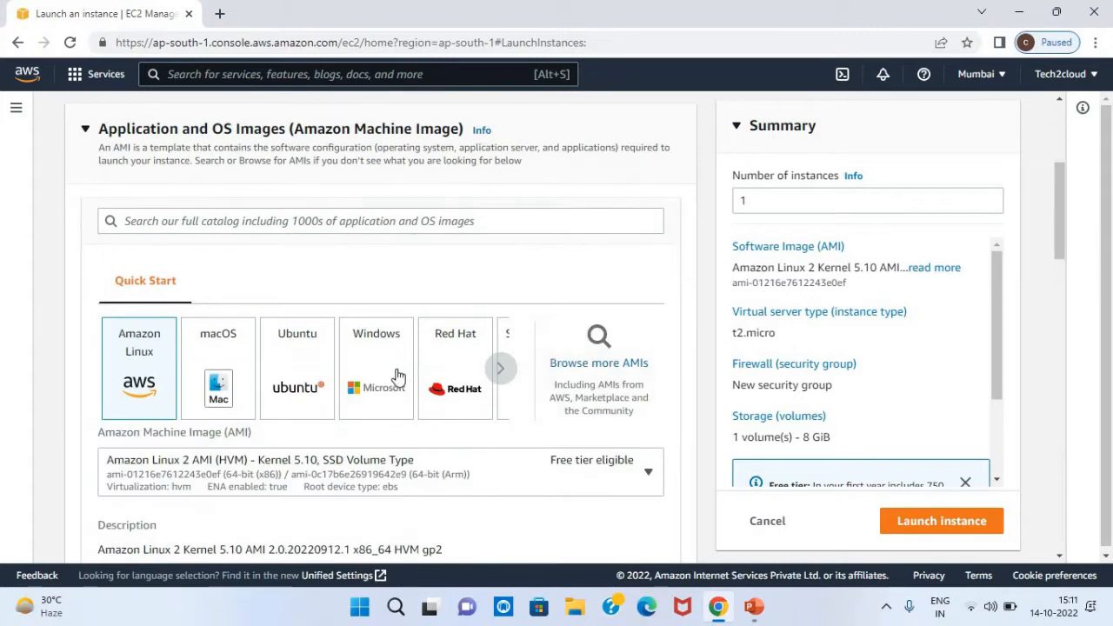
click(397, 376)
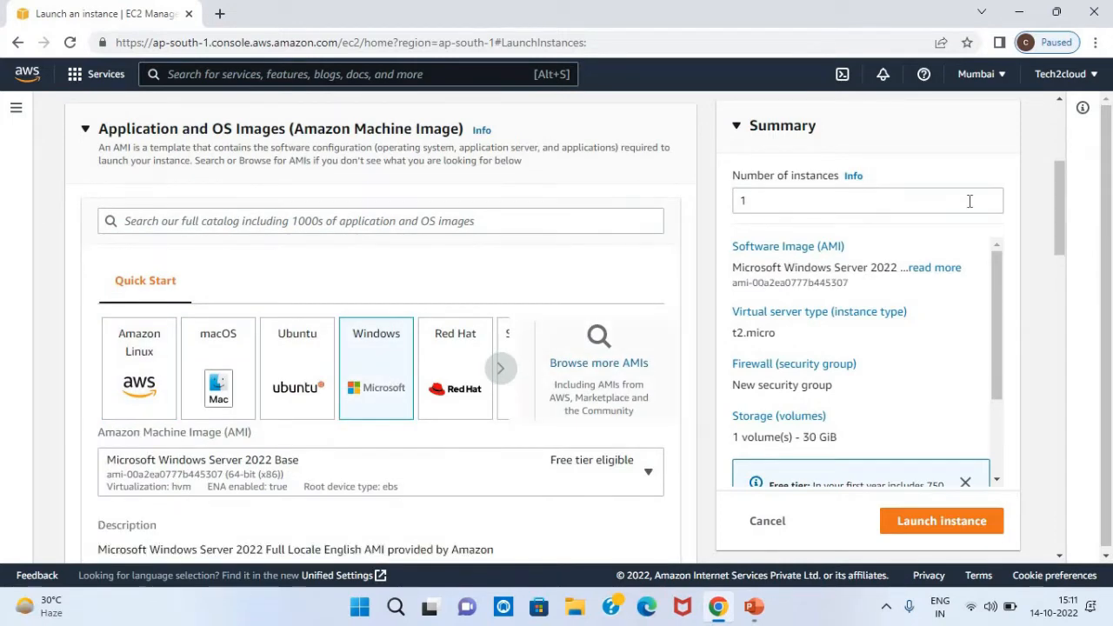
scroll(1059, 218, down, 1)
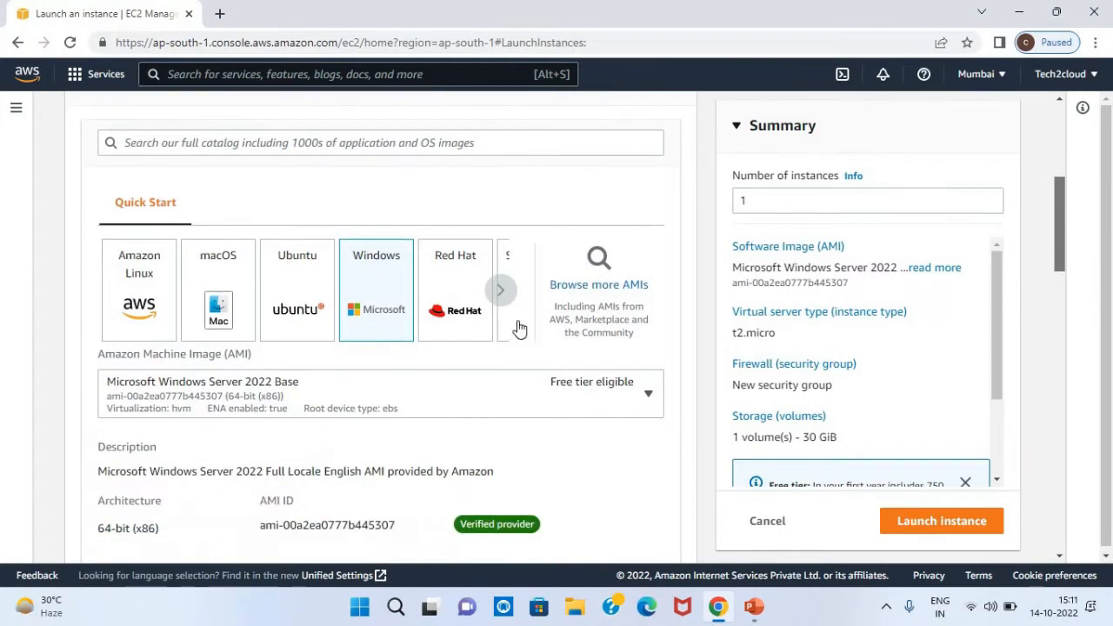
click(643, 396)
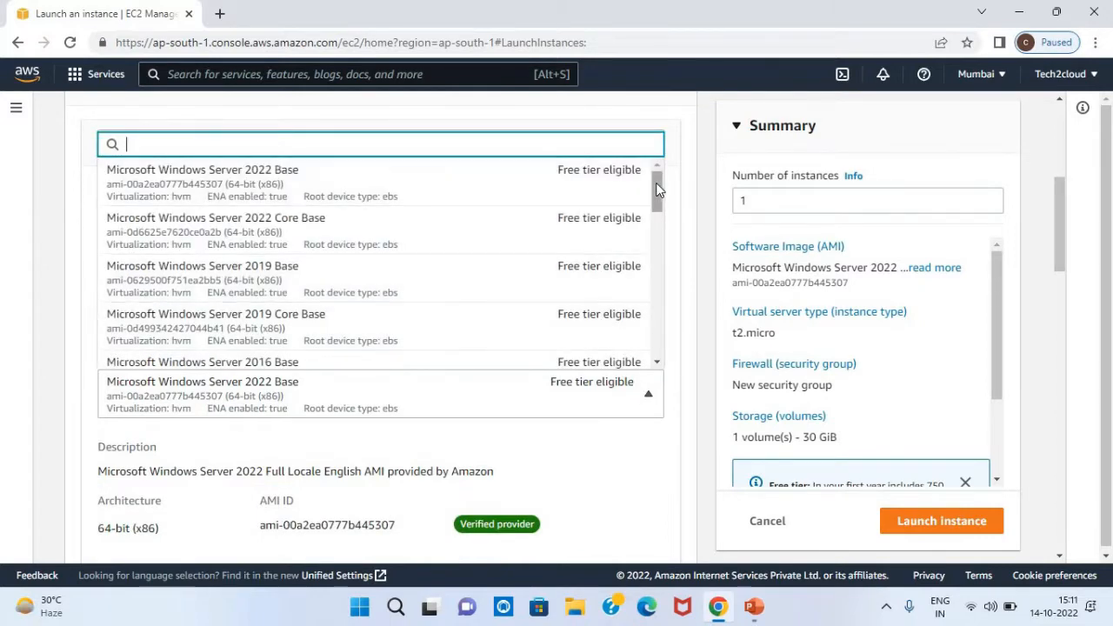
scroll(657, 203, down, 5)
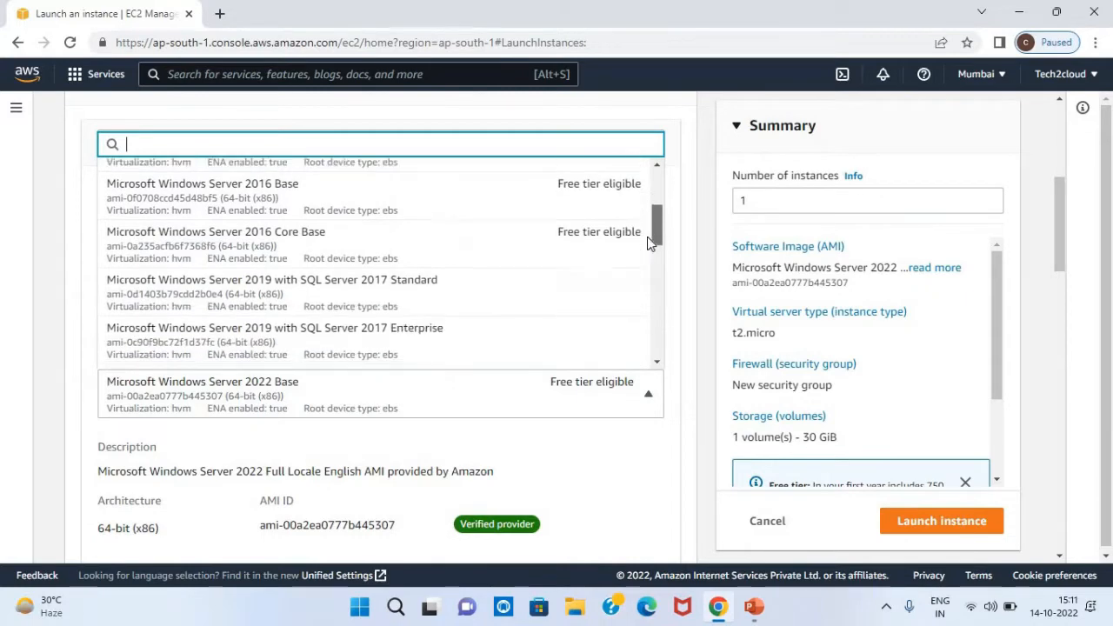
scroll(647, 264, down, 7)
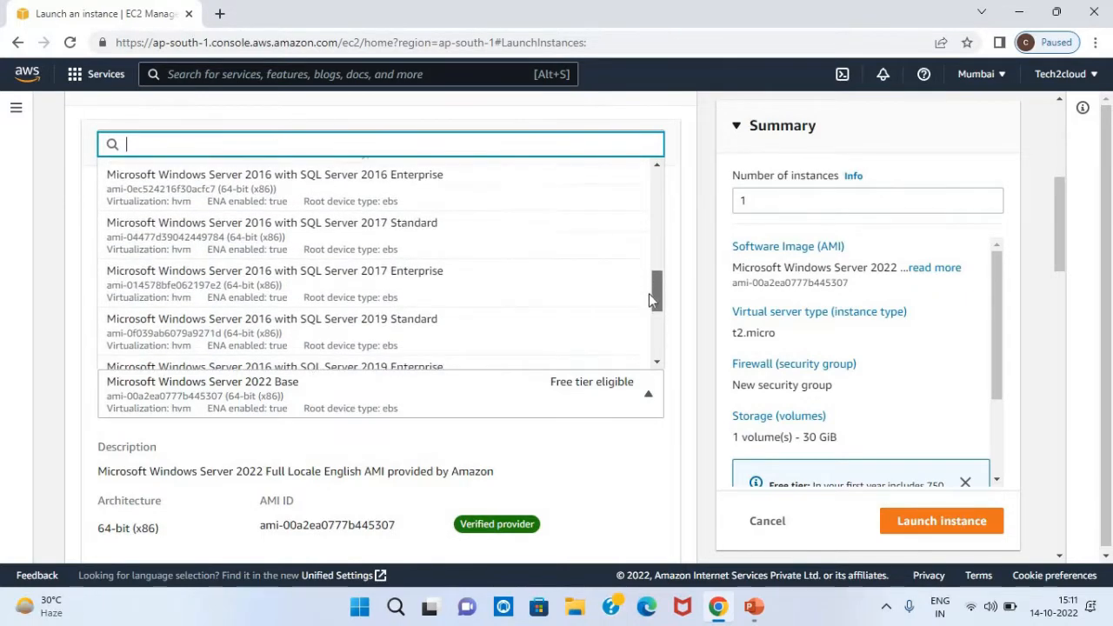
scroll(651, 306, down, 3)
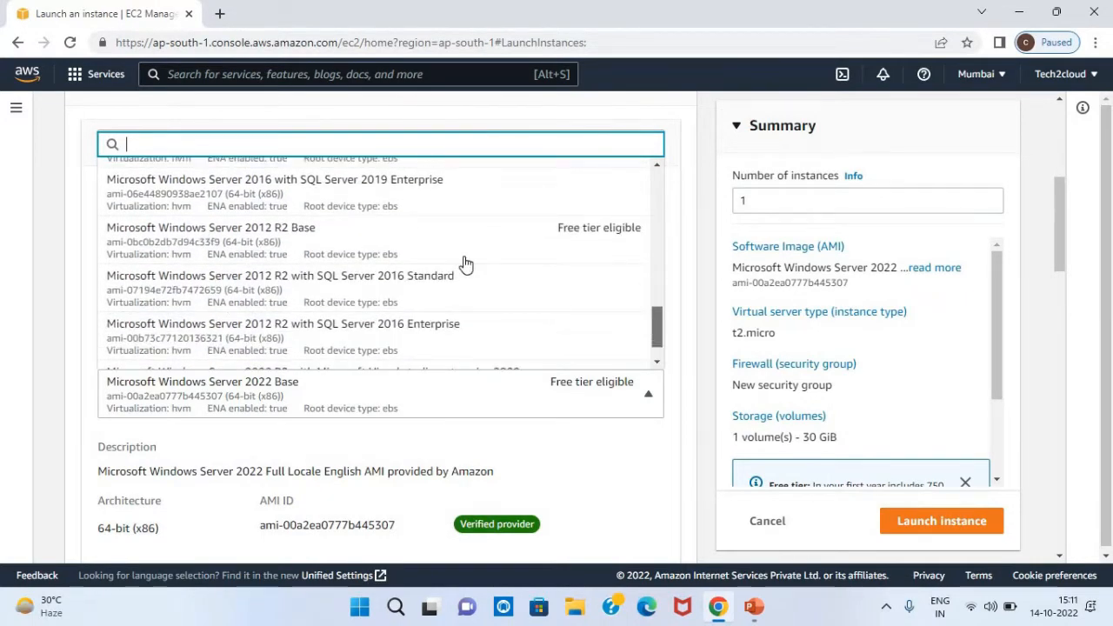
click(376, 255)
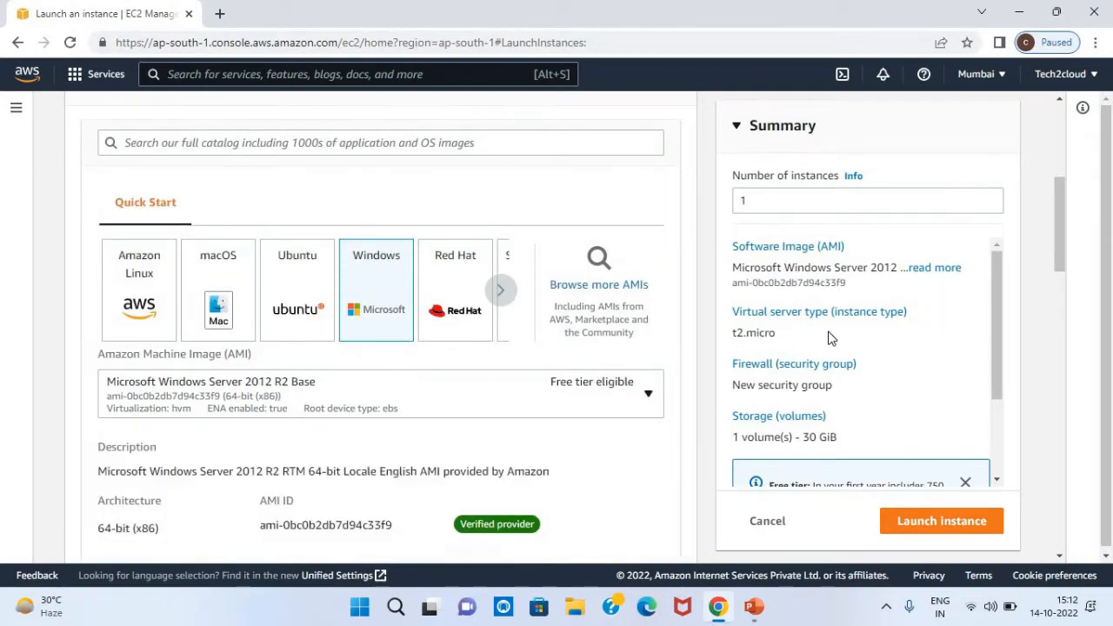
- Create a new key pair named auto1key in .pem format for the instance login
drag(1055, 205, 1060, 329)
click(641, 358)
click(561, 340)
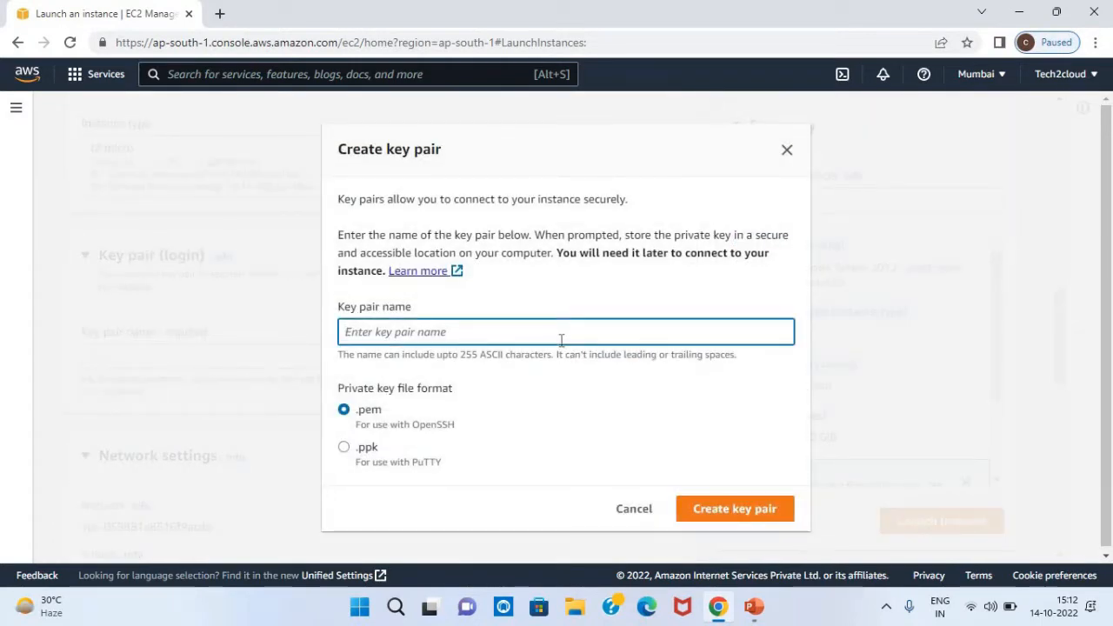
text(auto1key)
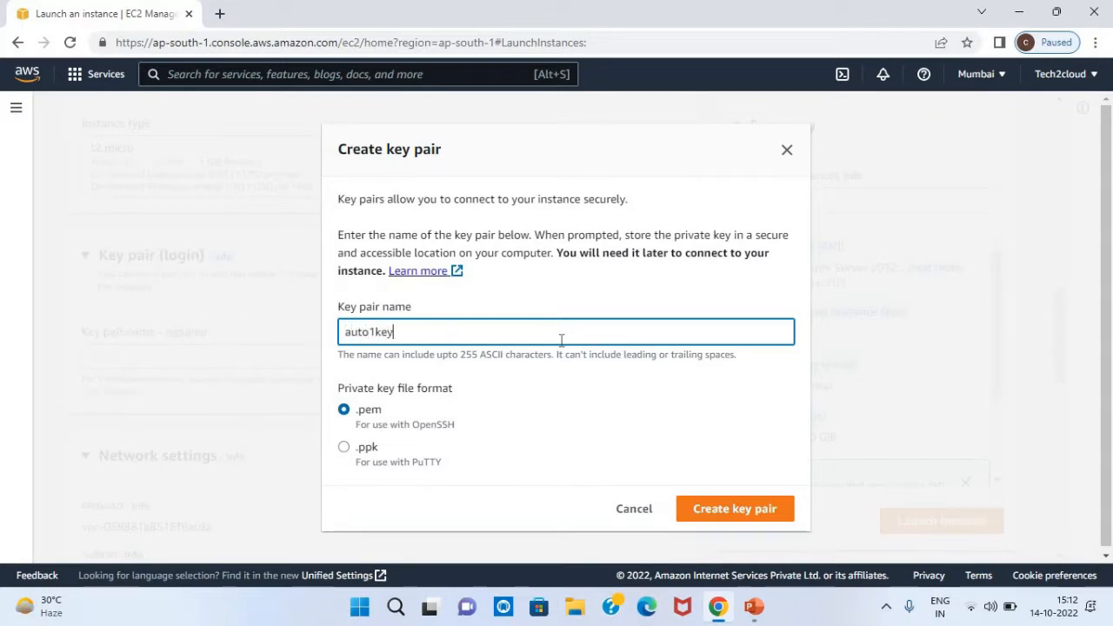
click(720, 510)
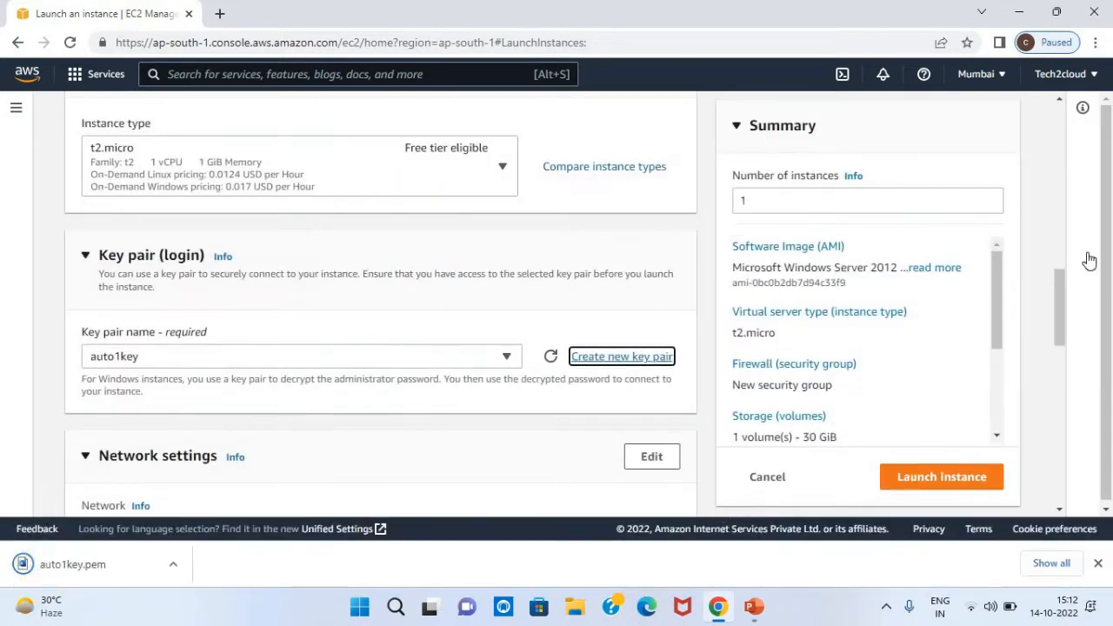
- Allow both HTTPS and HTTP traffic from the internet in the new security group's rules
drag(1056, 322, 1058, 365)
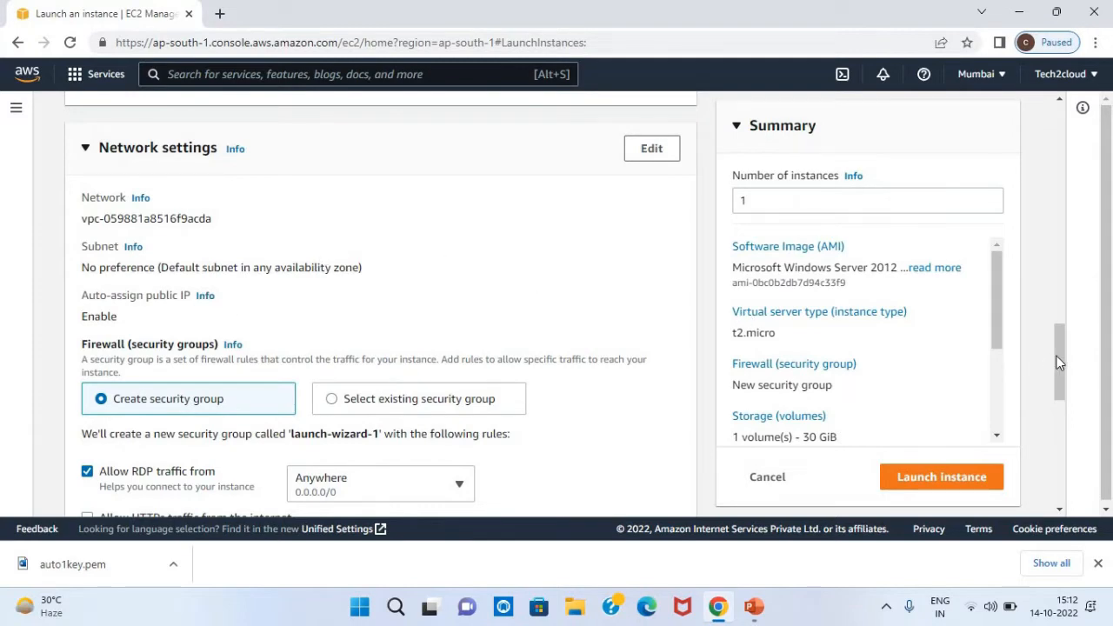
drag(1057, 368, 1060, 390)
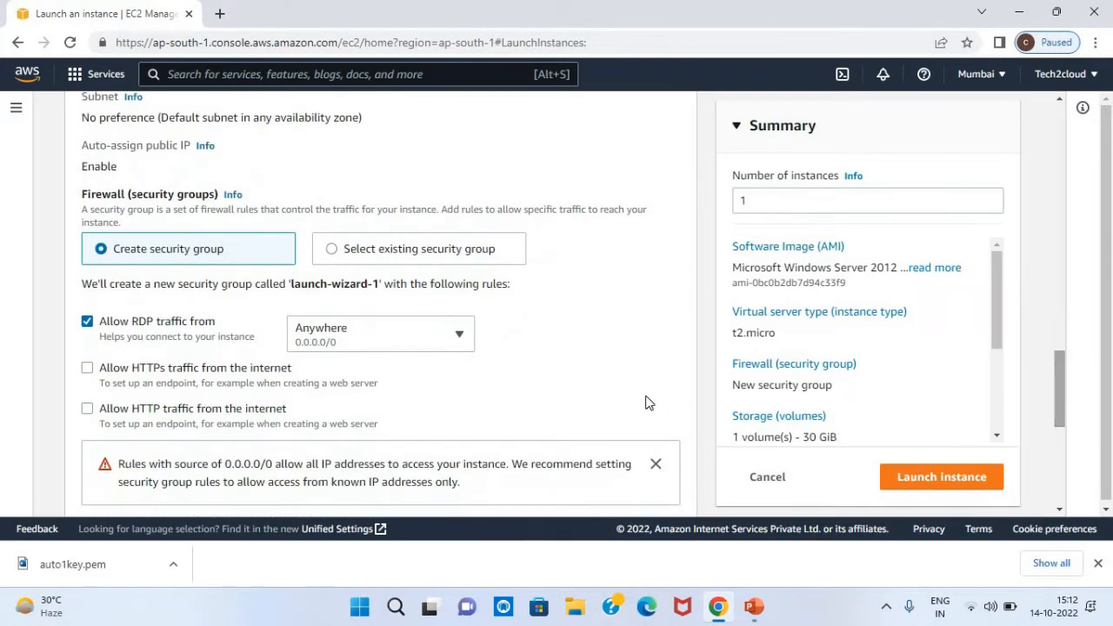
click(87, 370)
click(88, 409)
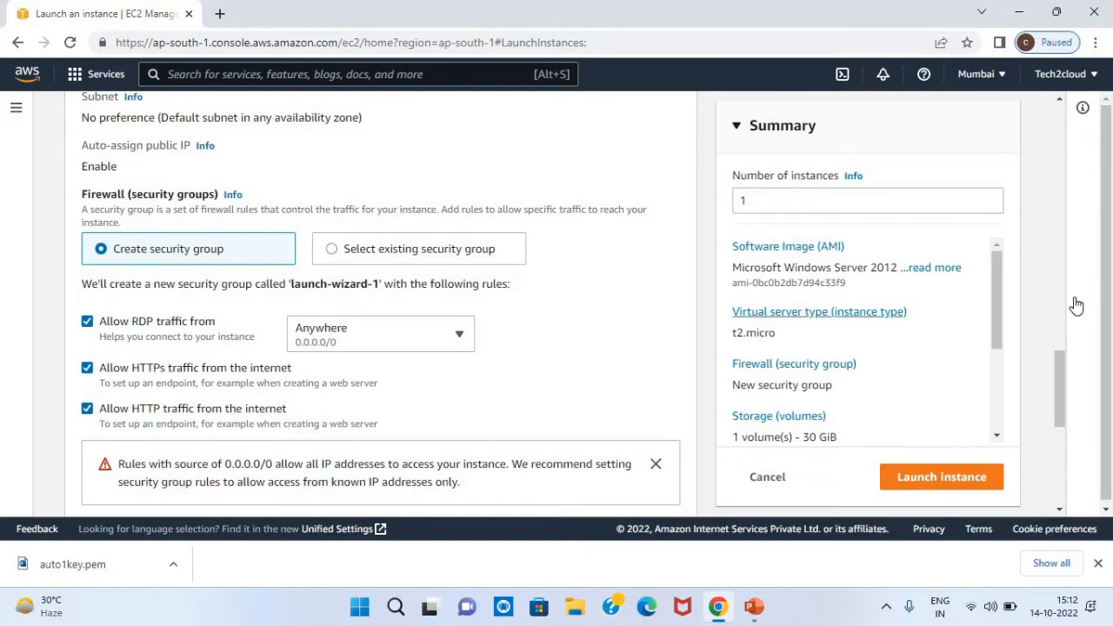
- Launch the configured instance and open the list of all instances
drag(1058, 374, 1058, 461)
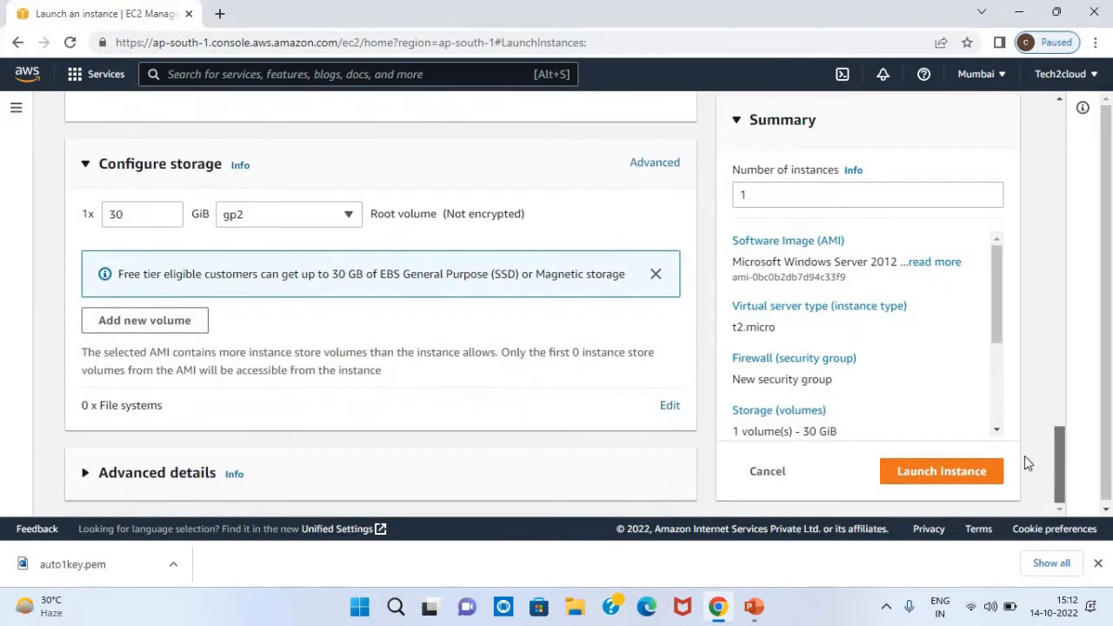
click(956, 483)
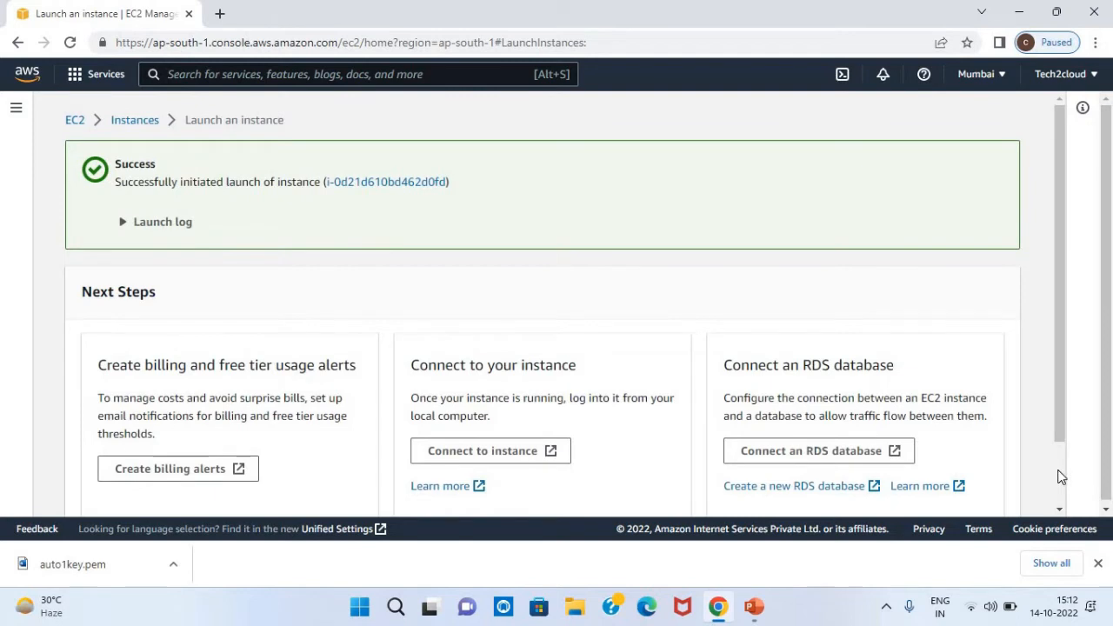
scroll(1057, 475, down, 2)
click(982, 506)
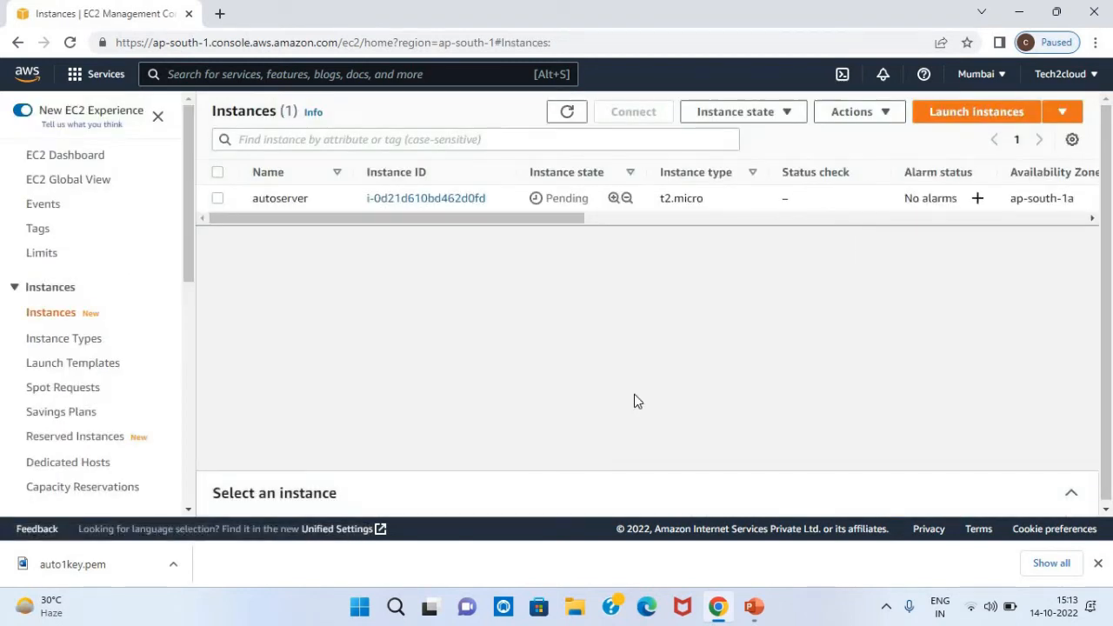
- Check the autoscaling lab outline in PowerPoint, and back in Chrome refresh the instances list to check autoserver's state
click(753, 607)
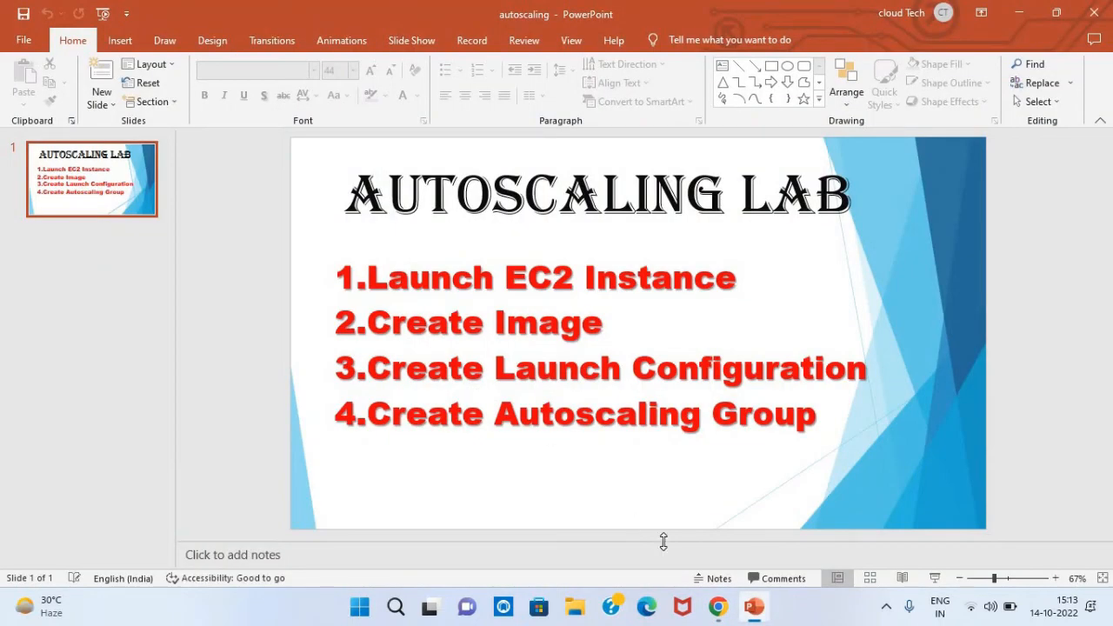
click(718, 607)
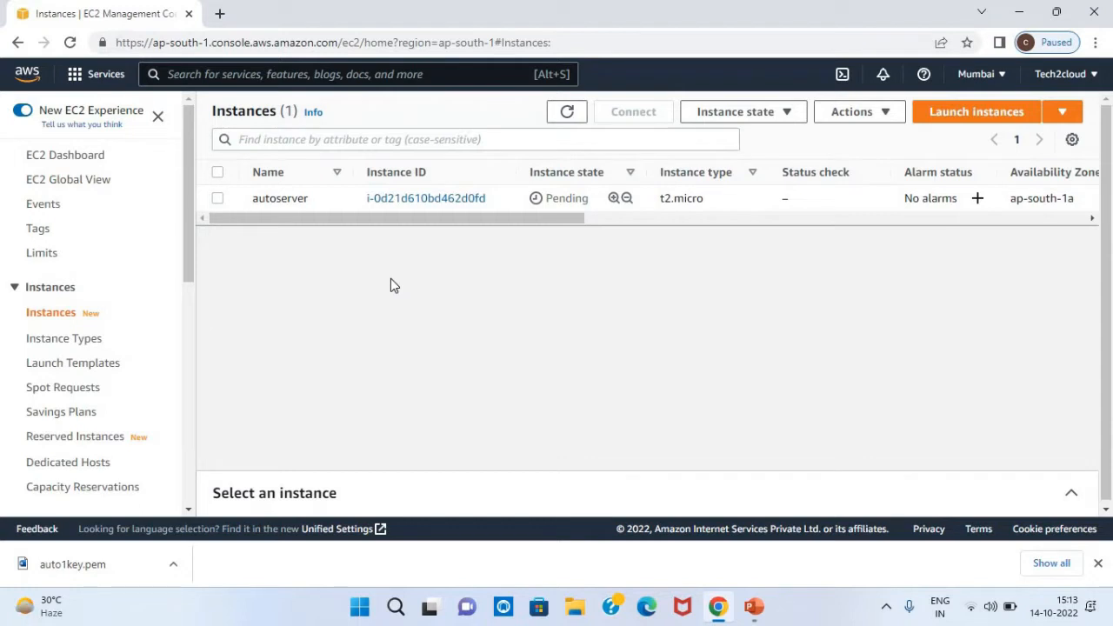
click(569, 114)
click(568, 113)
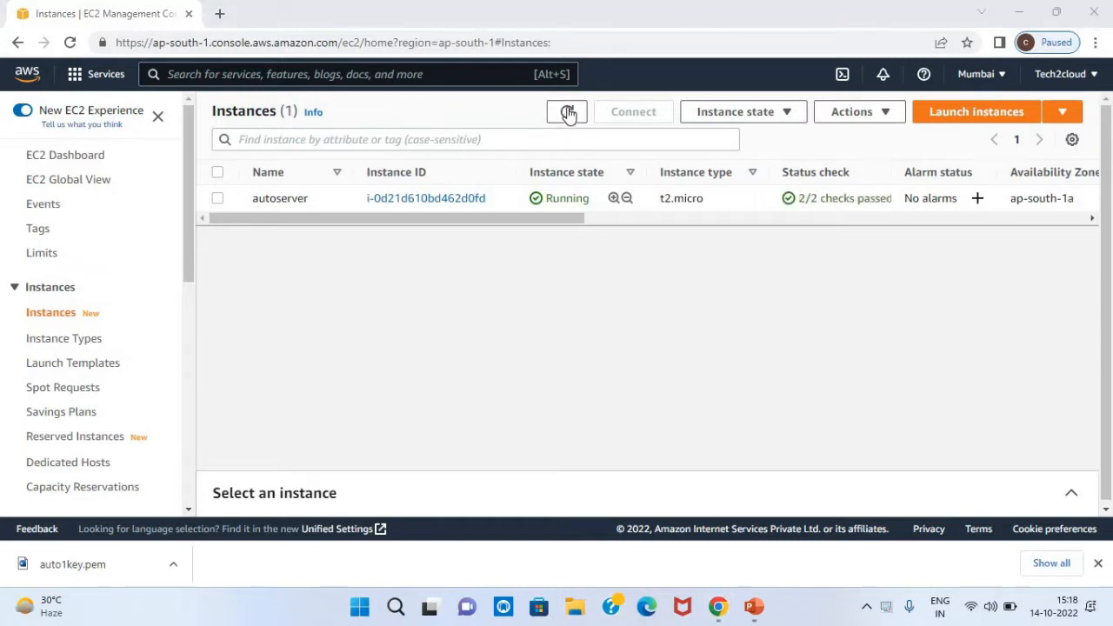
click(568, 113)
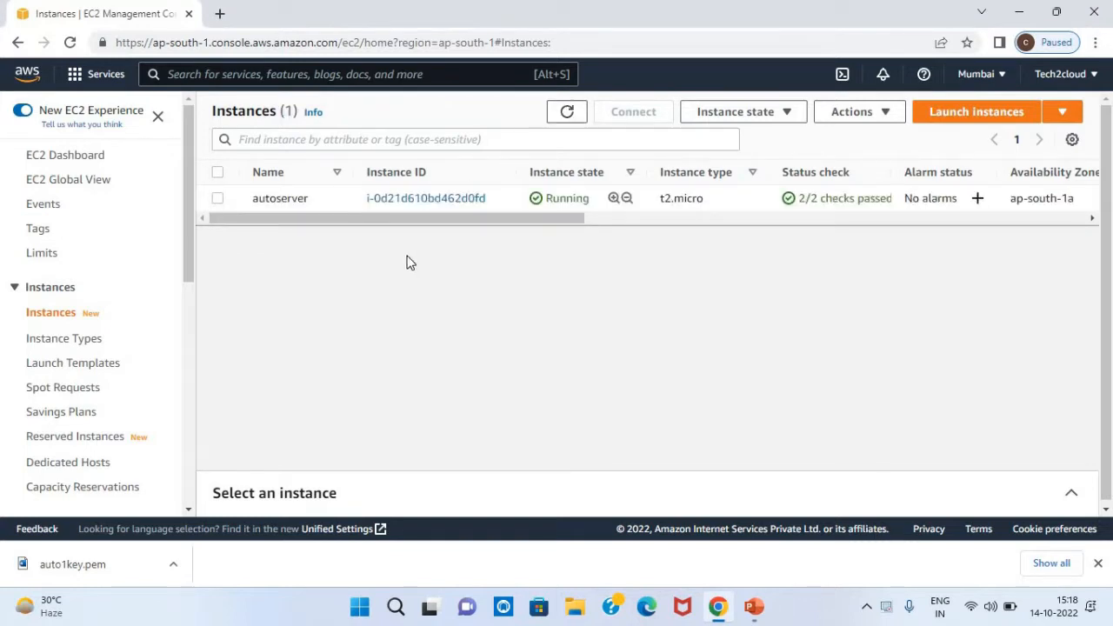
- Start creating an image from the autoserver instance and name the image myimage
click(218, 199)
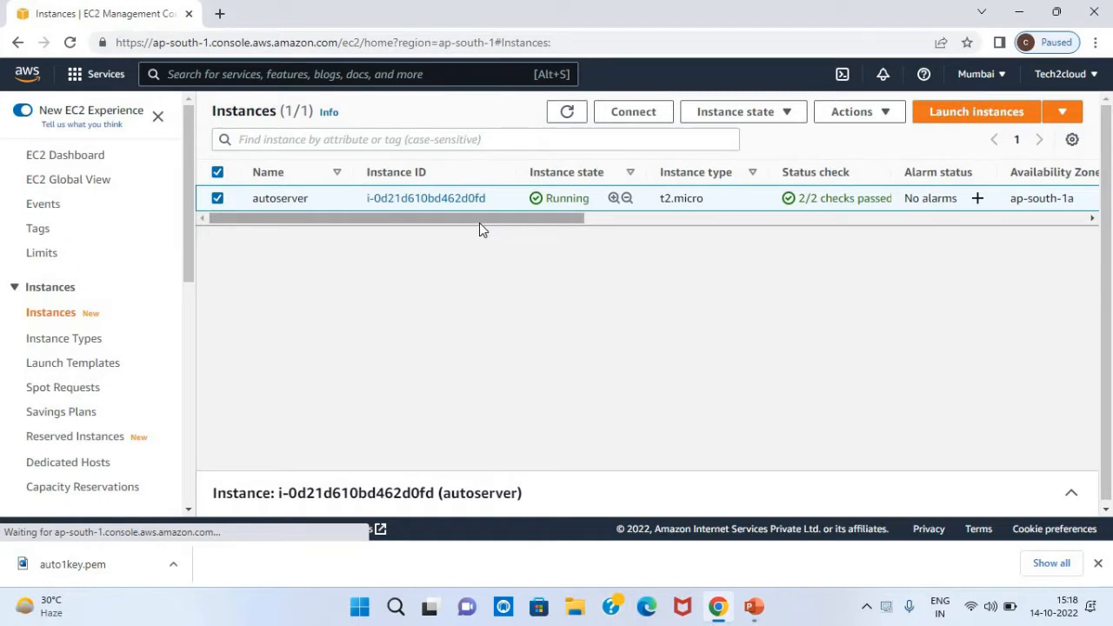
click(843, 116)
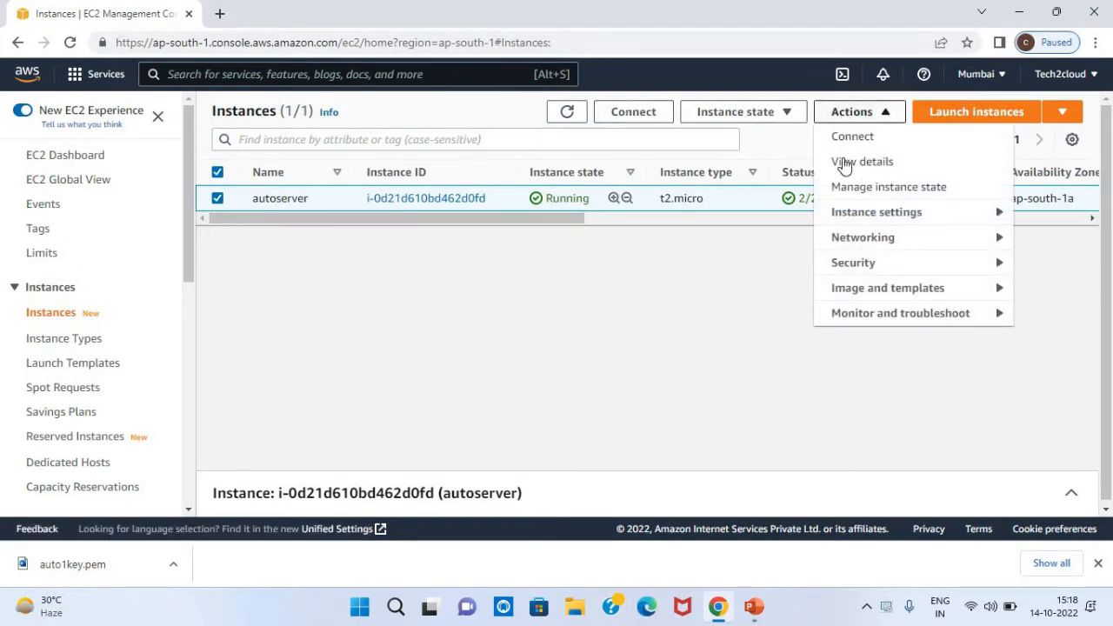
mouse_move(864, 295)
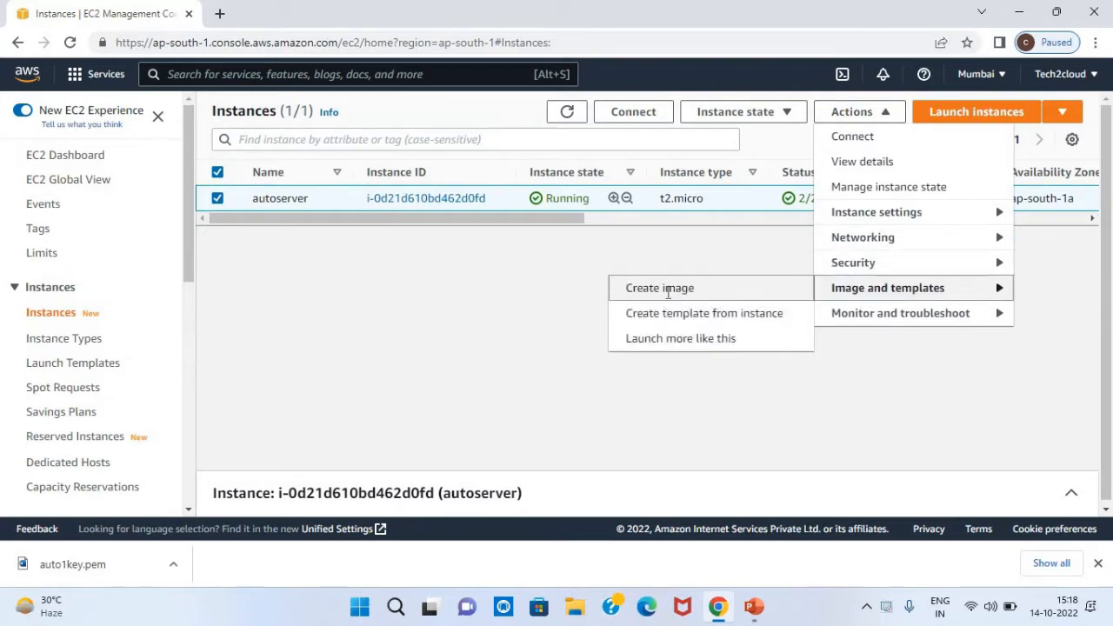
click(668, 291)
click(246, 308)
text(i)
text(my)
text(image)
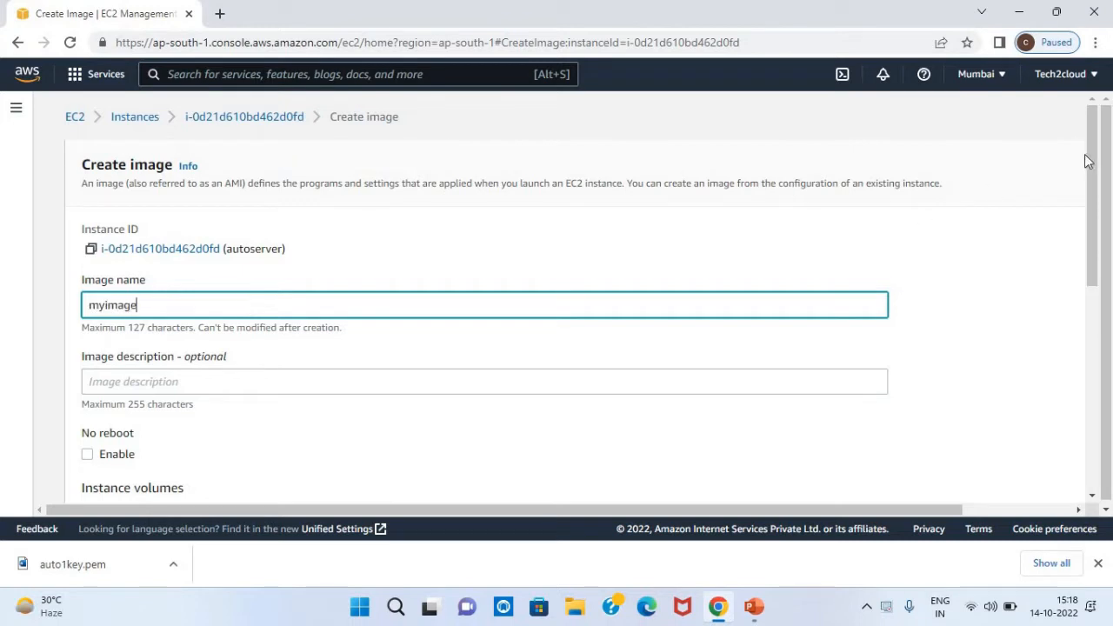
- Enter ec2autoscaling as the image description and create the image
scroll(870, 186, down, 1)
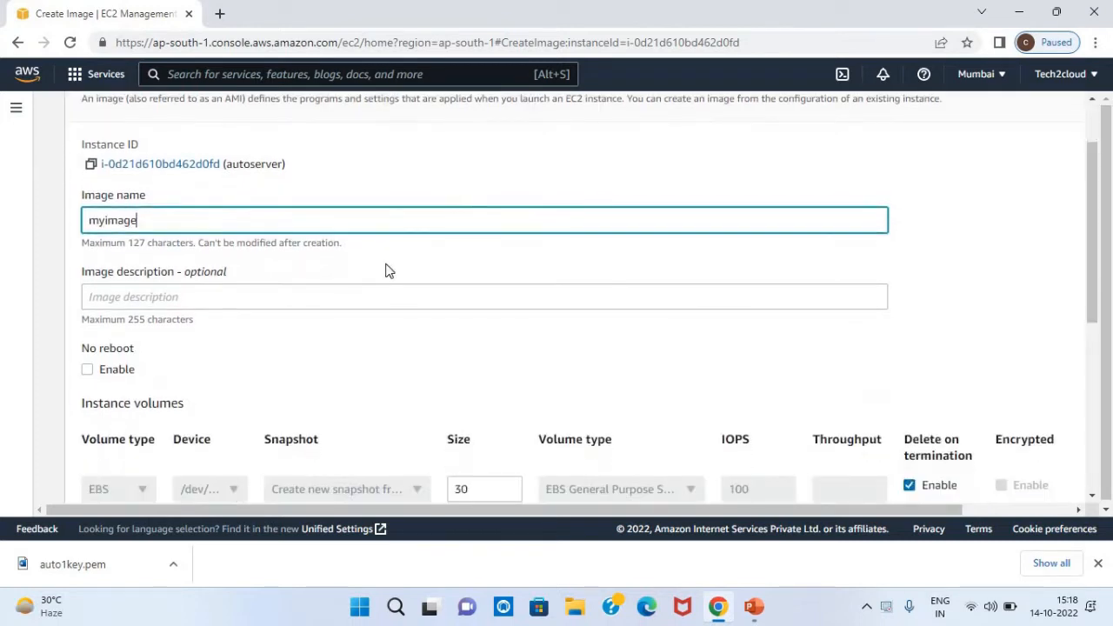
click(351, 290)
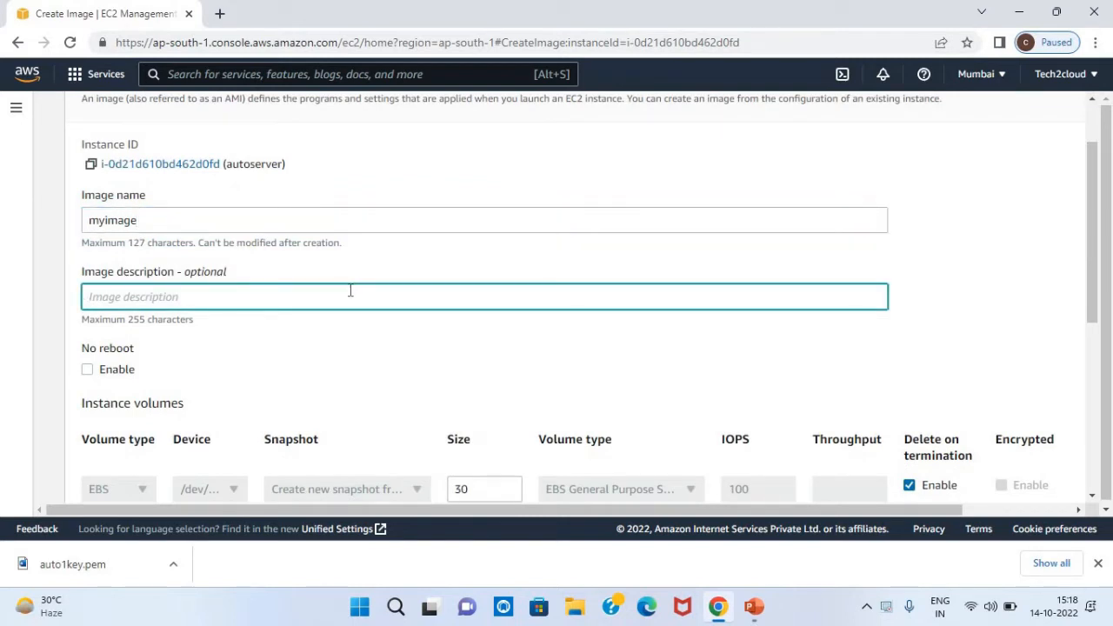
text(ec2autoscaling)
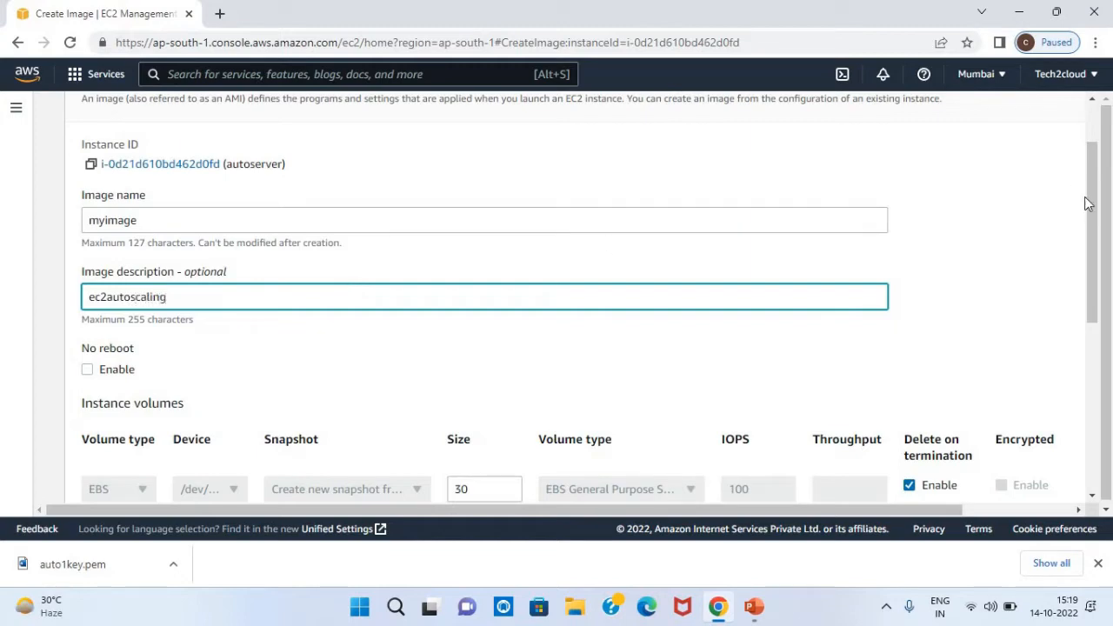
drag(1093, 266, 1095, 377)
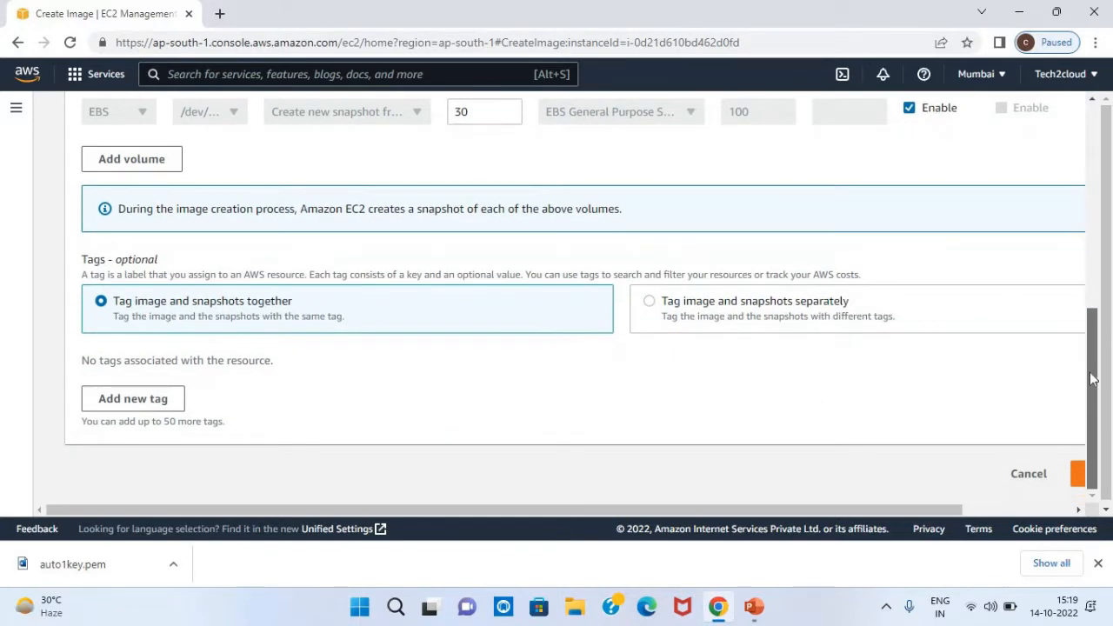
click(1002, 509)
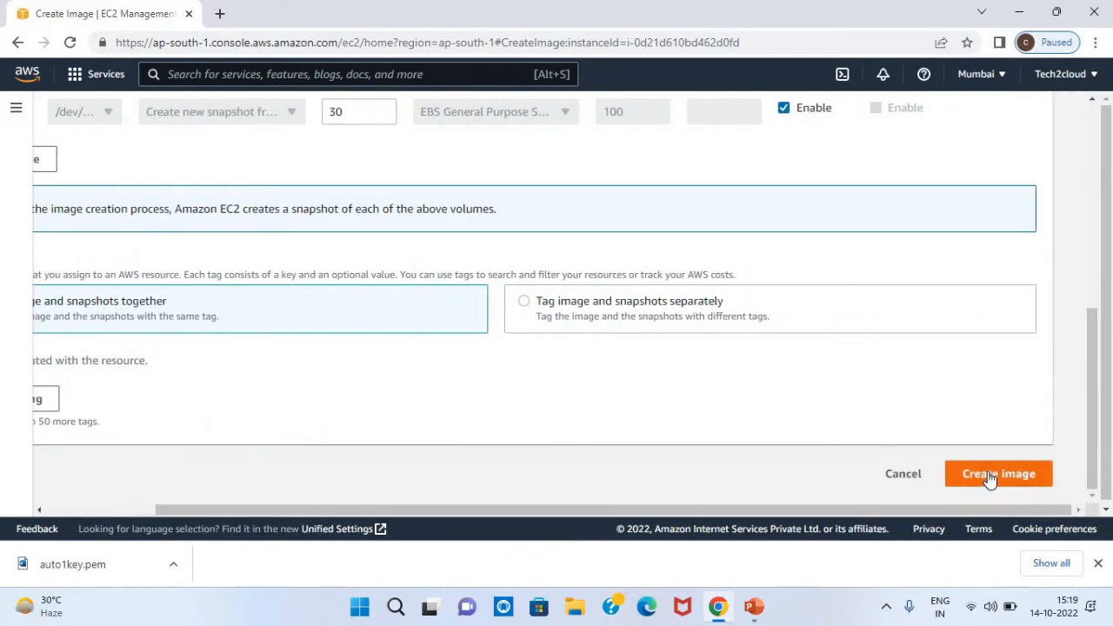
click(988, 475)
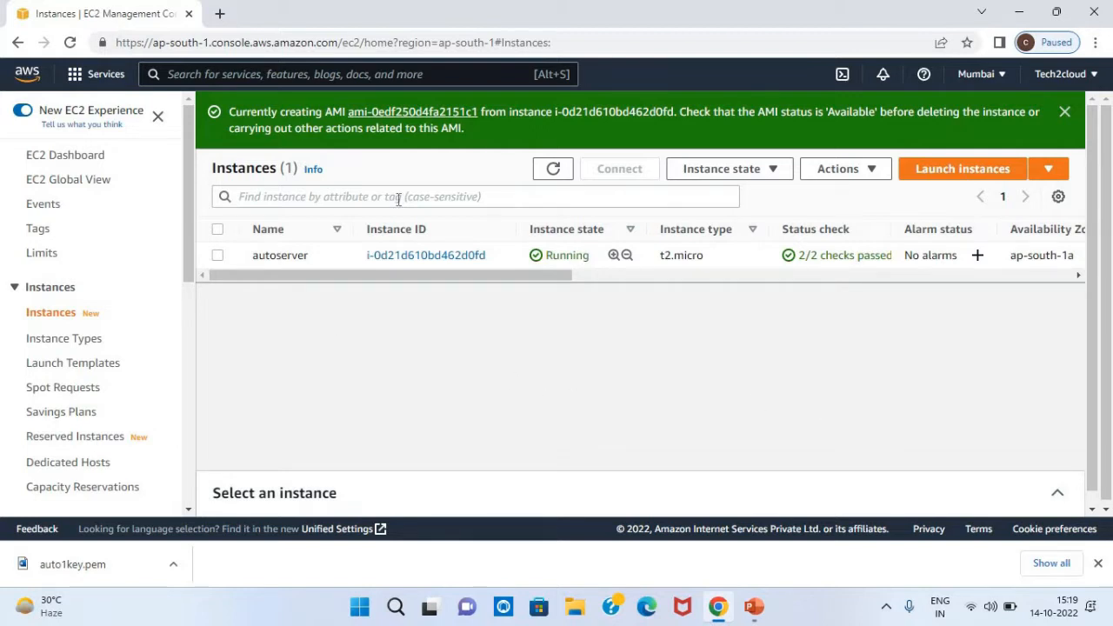
- Refresh the instances list, check the resources on the EC2 dashboard, and open the list of AMIs
click(553, 169)
click(78, 161)
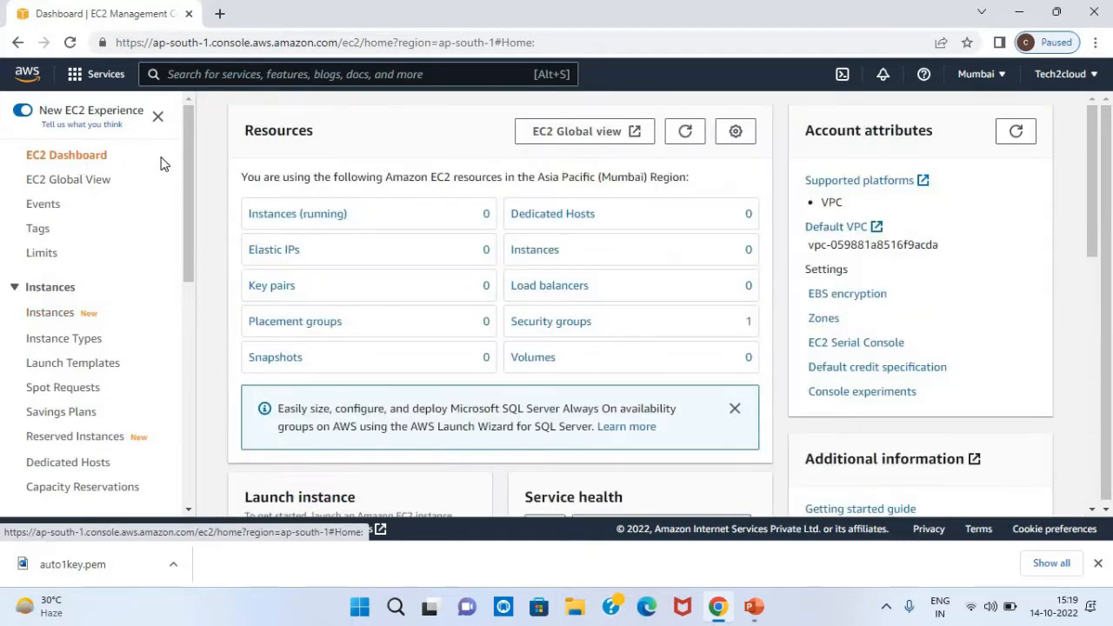
scroll(188, 188, down, 1)
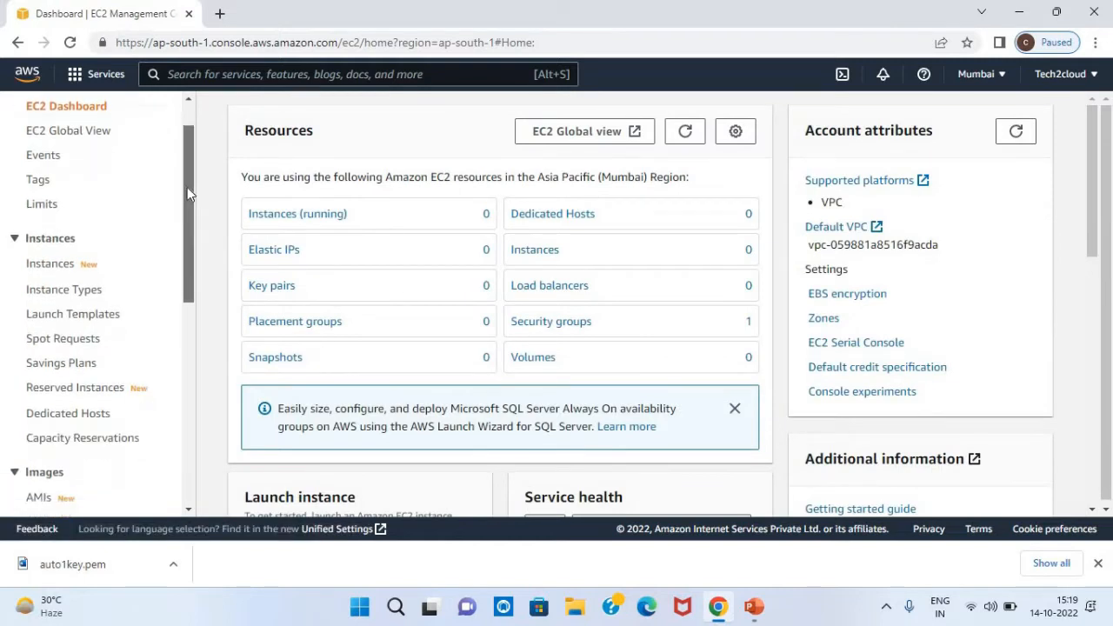
click(686, 132)
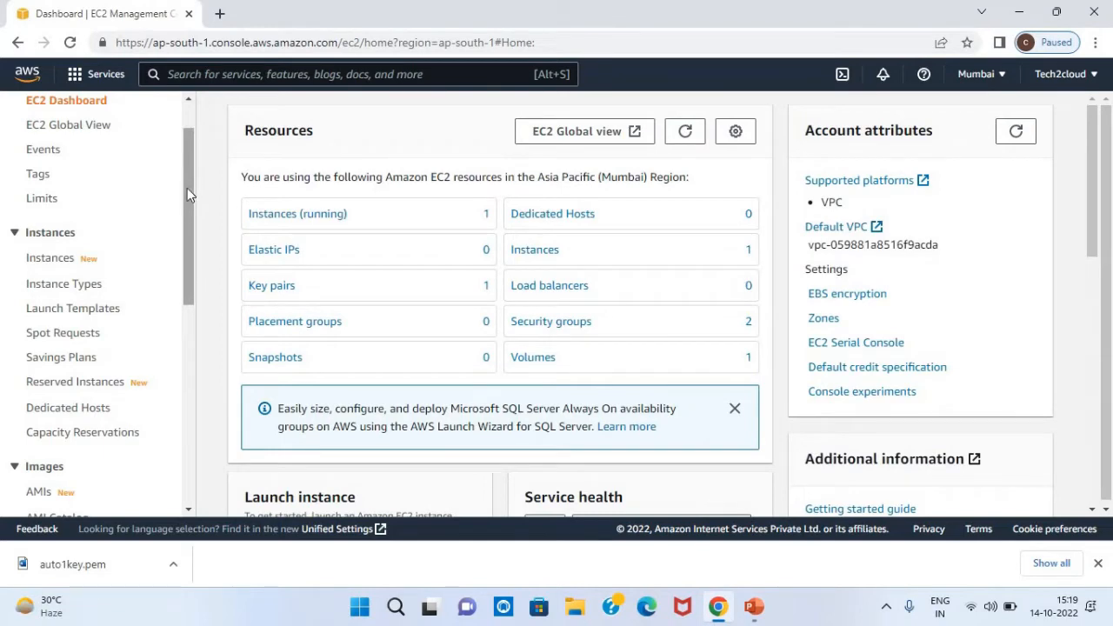
drag(187, 188, 181, 245)
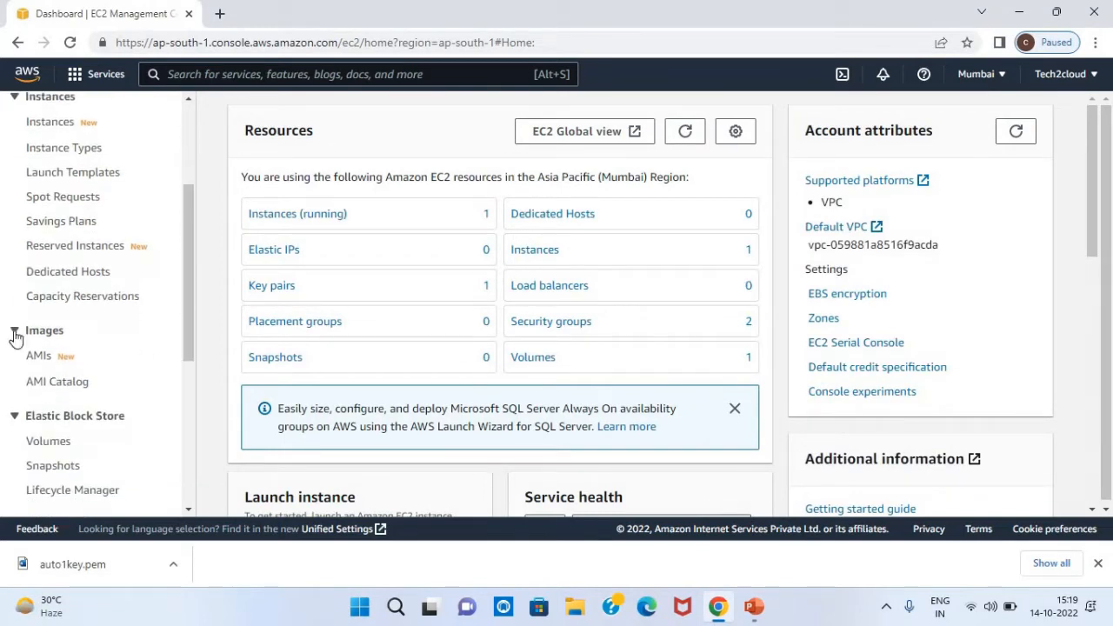
click(39, 359)
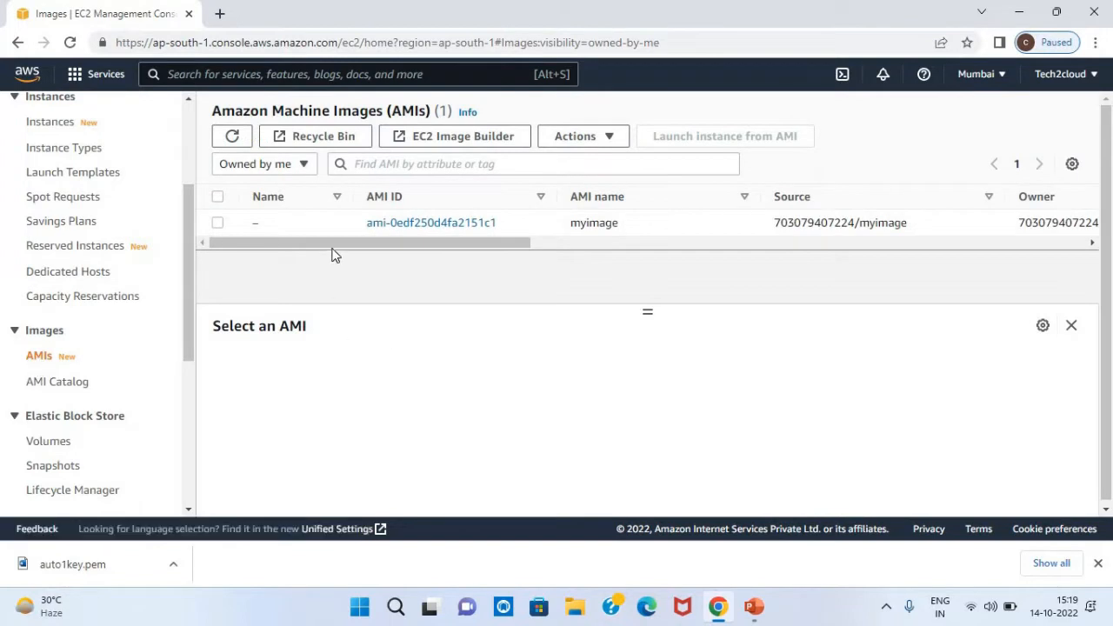
- Set the Name of the myimage AMI to ec2image and save it
click(269, 224)
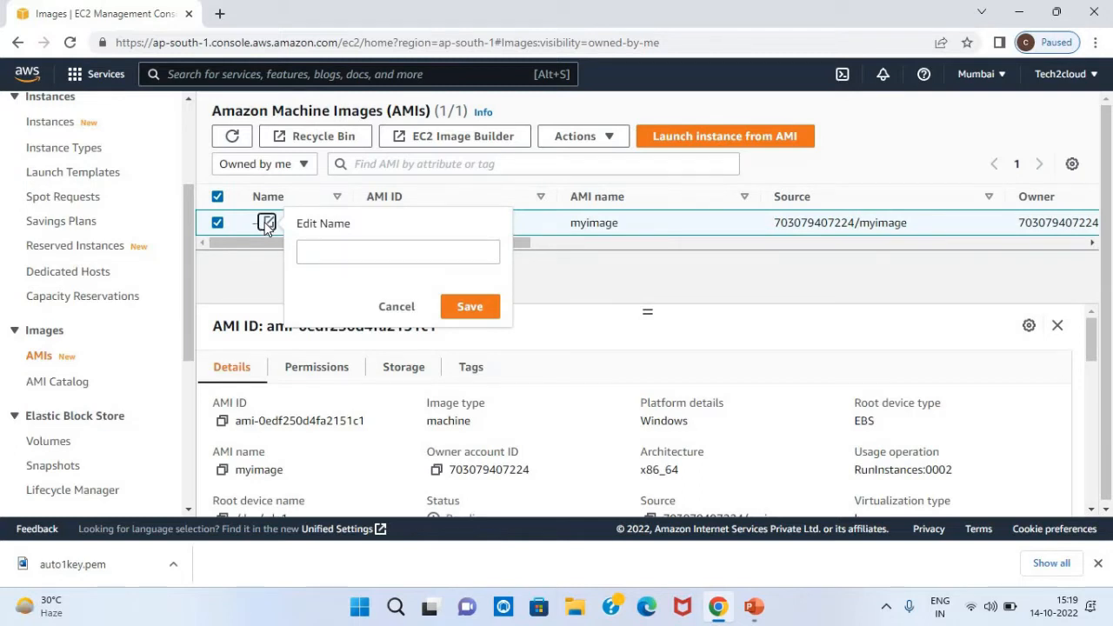
click(316, 253)
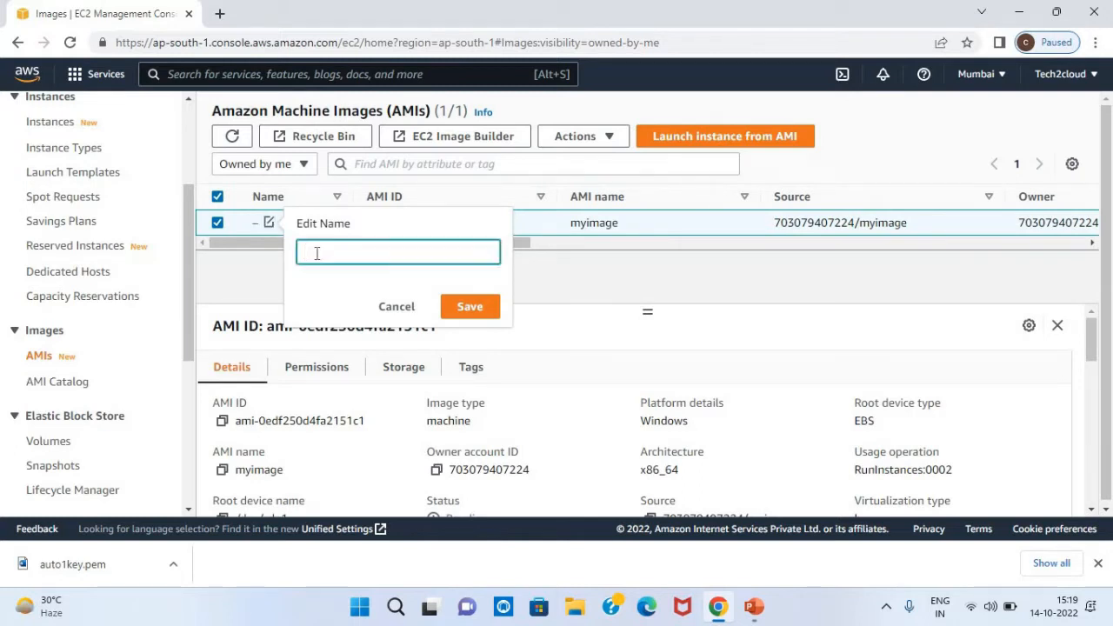
text(ec2)
key(BackSpace)
key(BackSpace)
key(BackSpace)
text(ge)
click(463, 309)
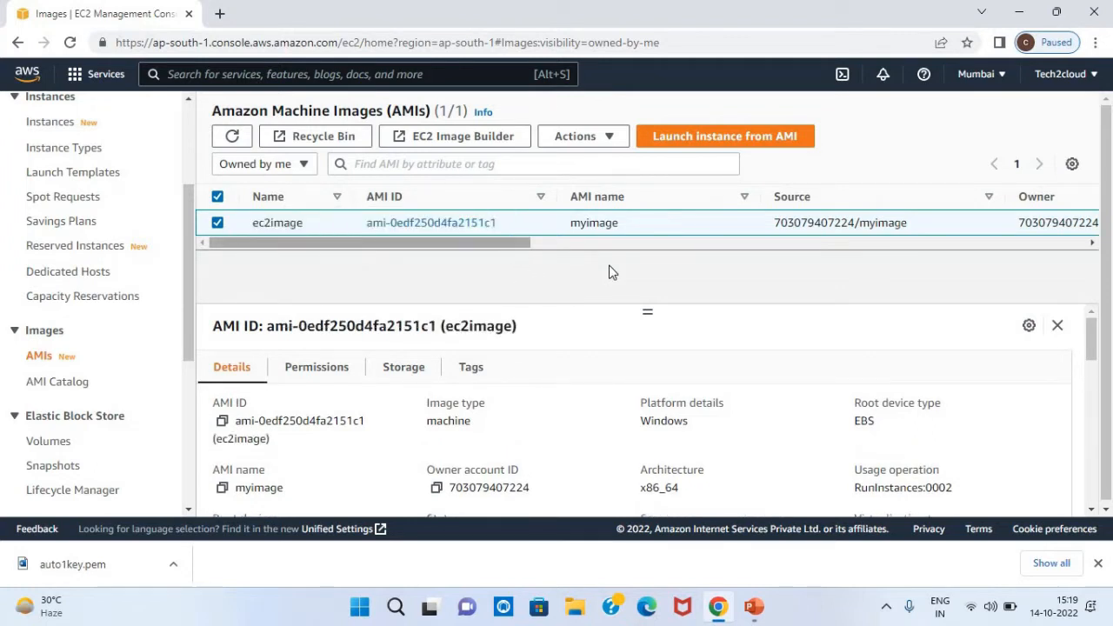
- Check the status and creation date of the ec2image AMI in the images list
scroll(582, 259, right, 10)
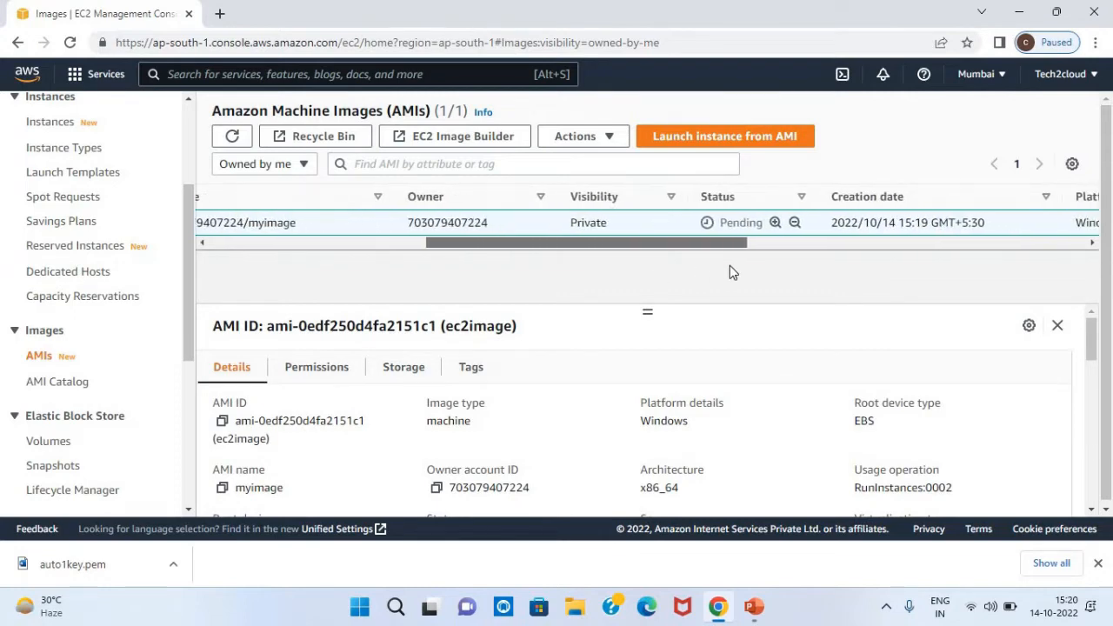
scroll(757, 268, right, 3)
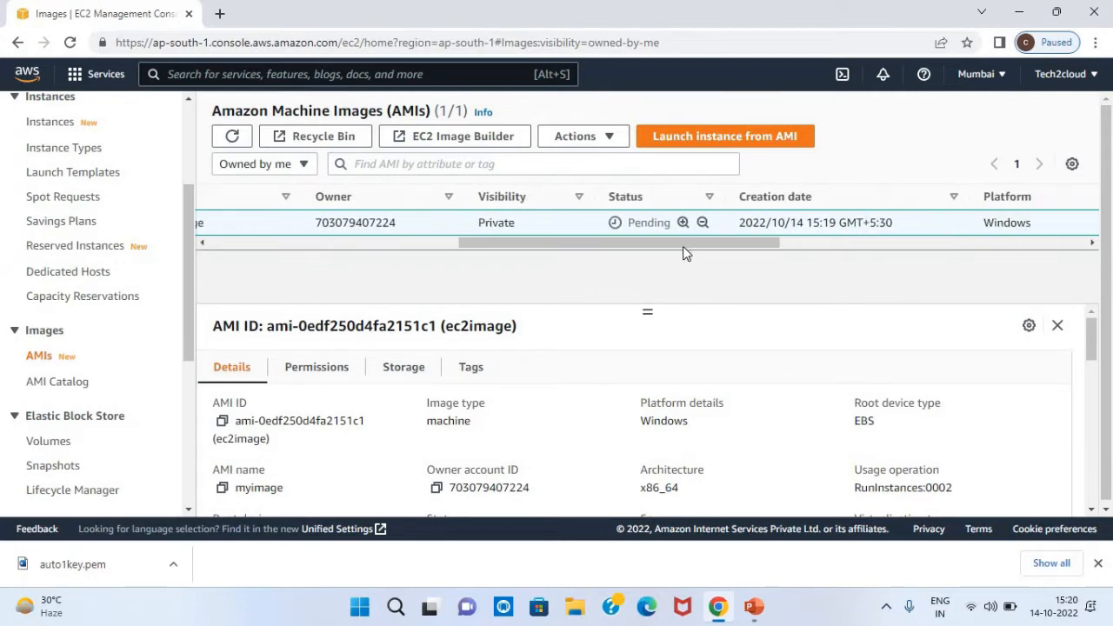
click(429, 243)
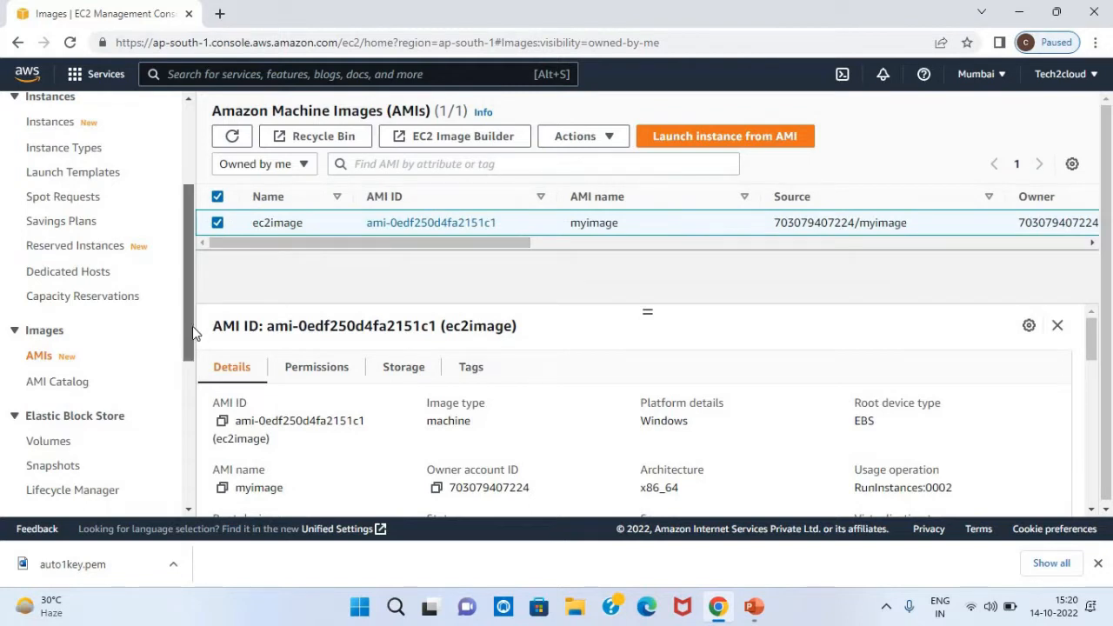
- Check the next stage in the autoscaling lab outline in PowerPoint and return to the EC2 console in Chrome
scroll(192, 323, down, 2)
scroll(193, 379, down, 3)
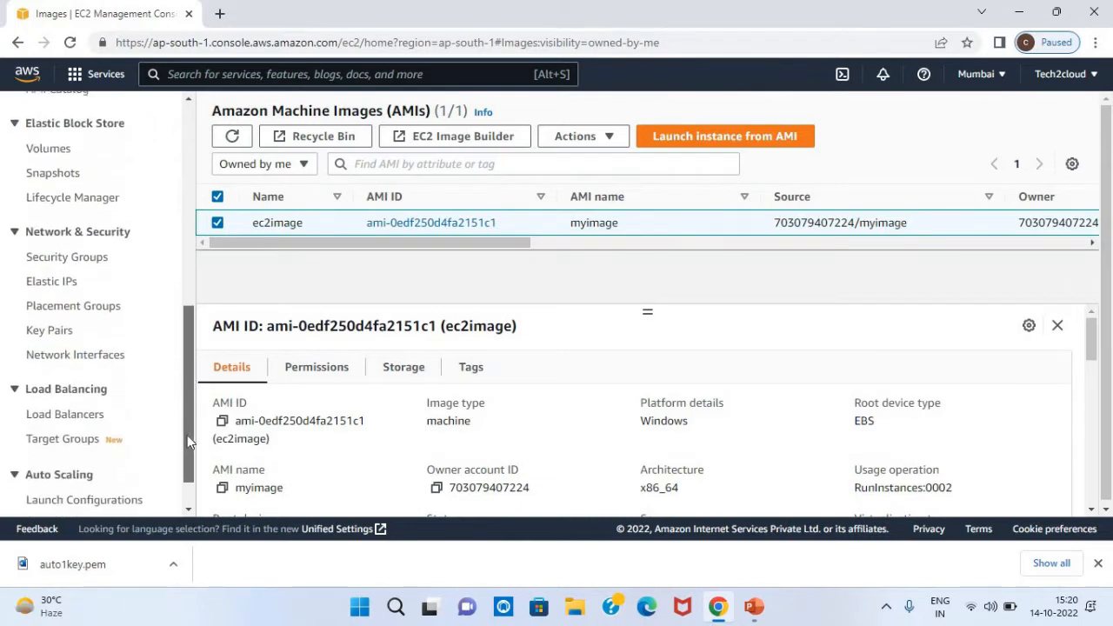
click(753, 606)
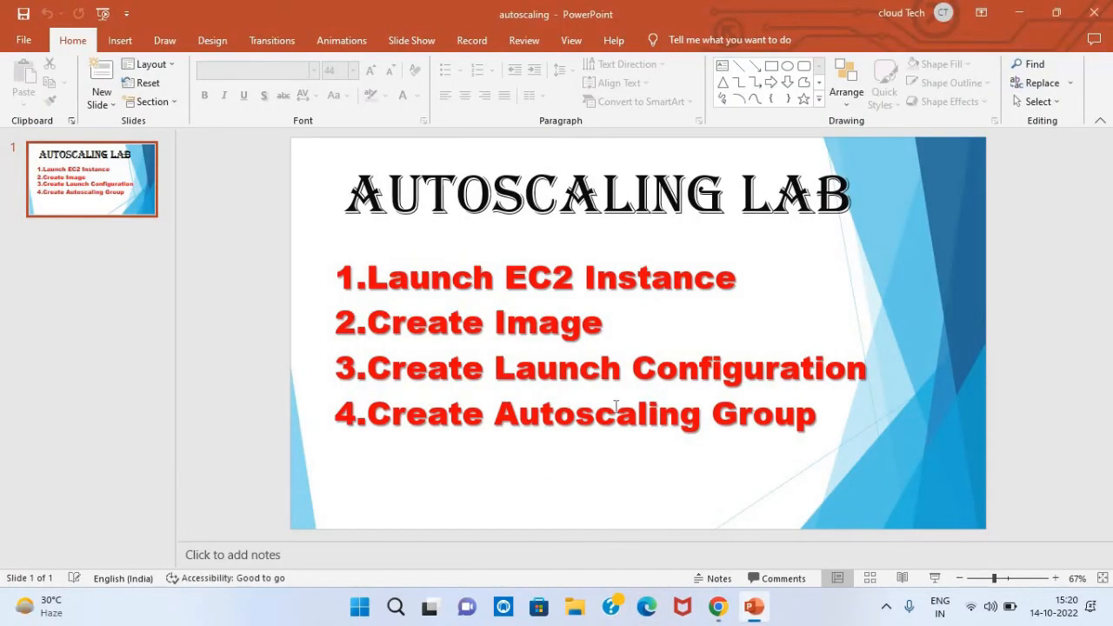
click(717, 606)
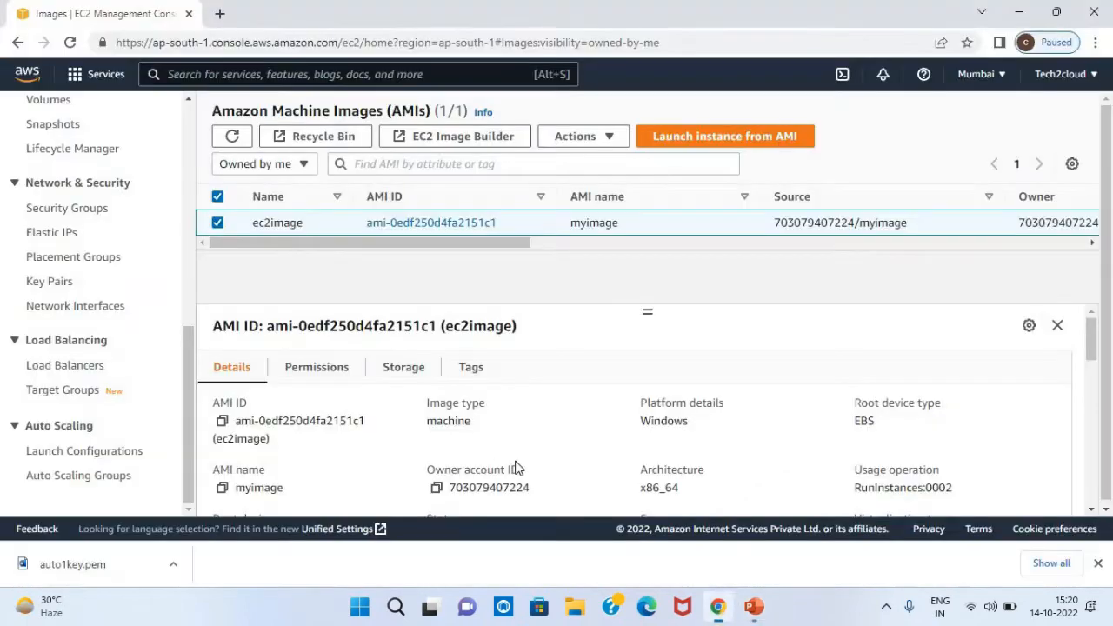
- Start creating a launch configuration and name it myconfiguration
click(96, 459)
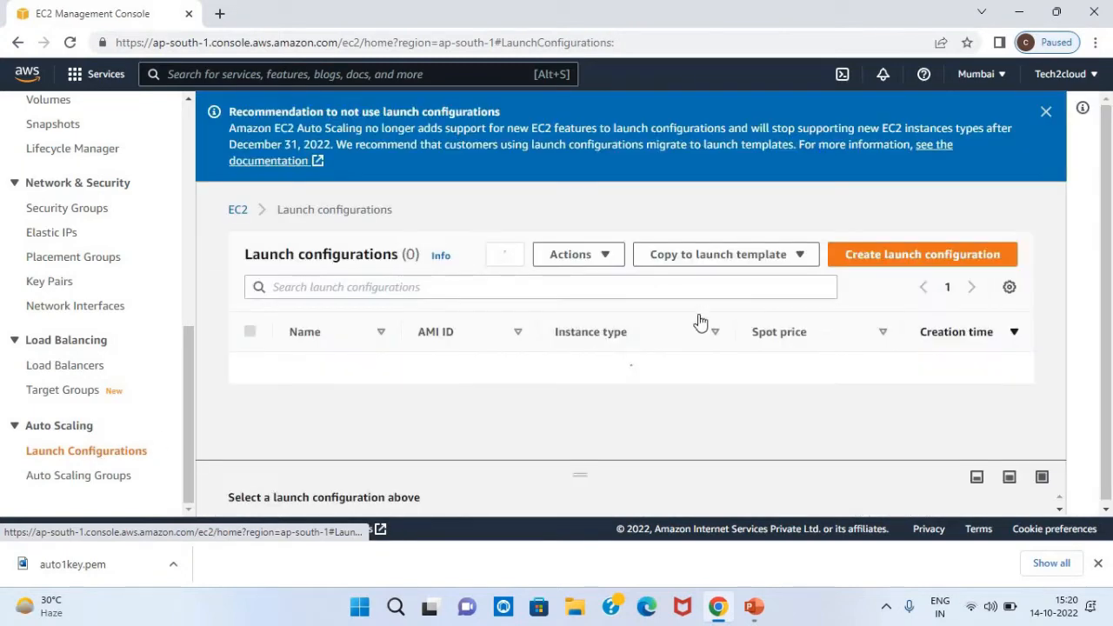
click(902, 258)
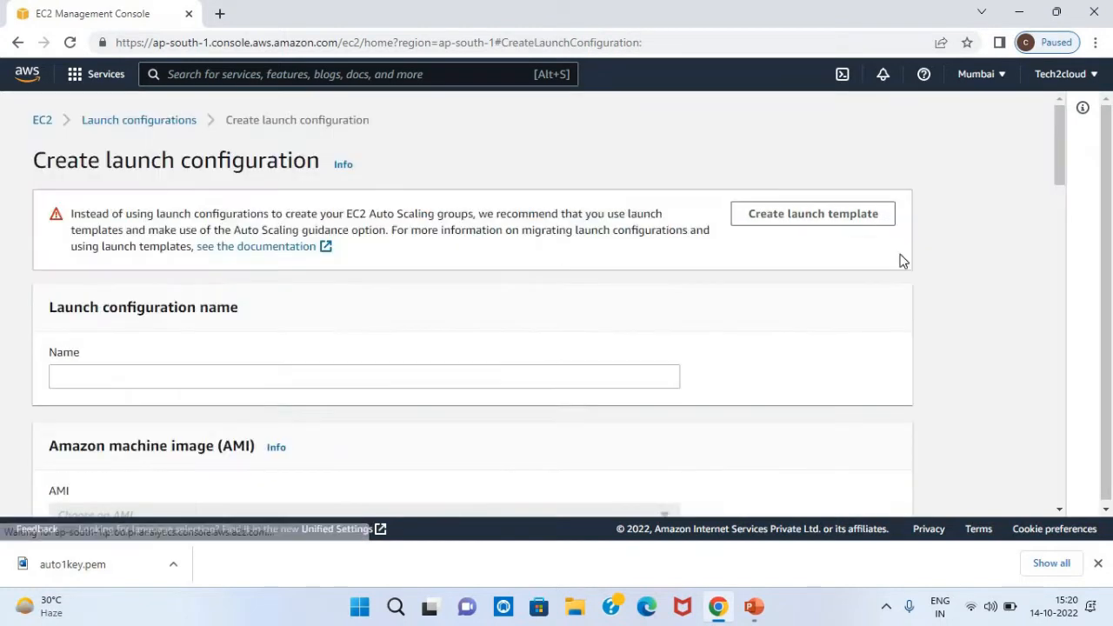
click(289, 375)
text(my)
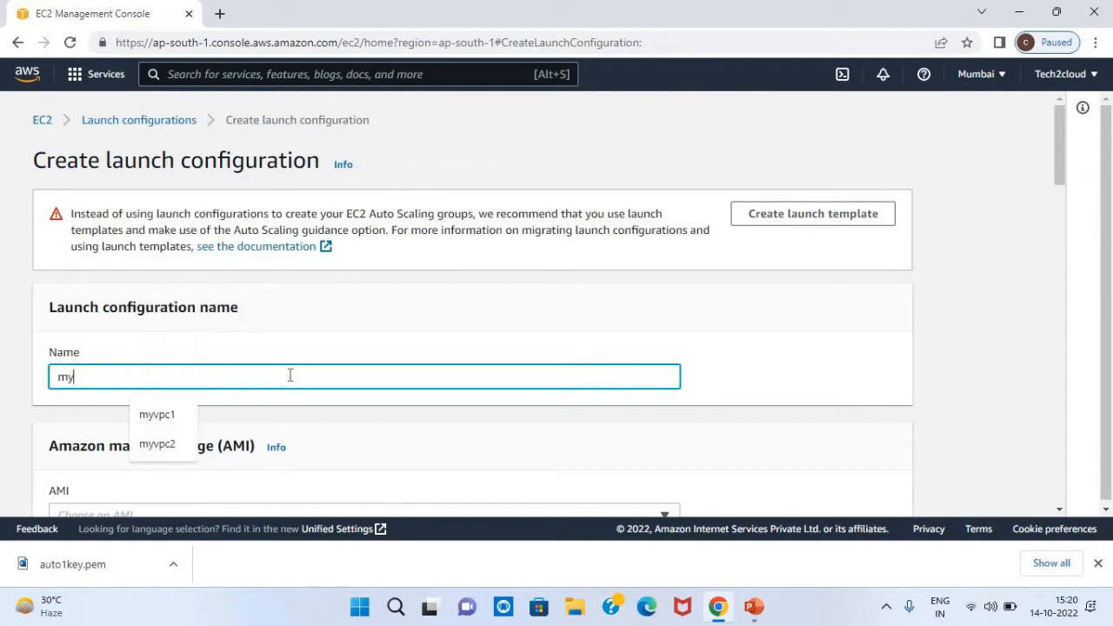
text(configuration)
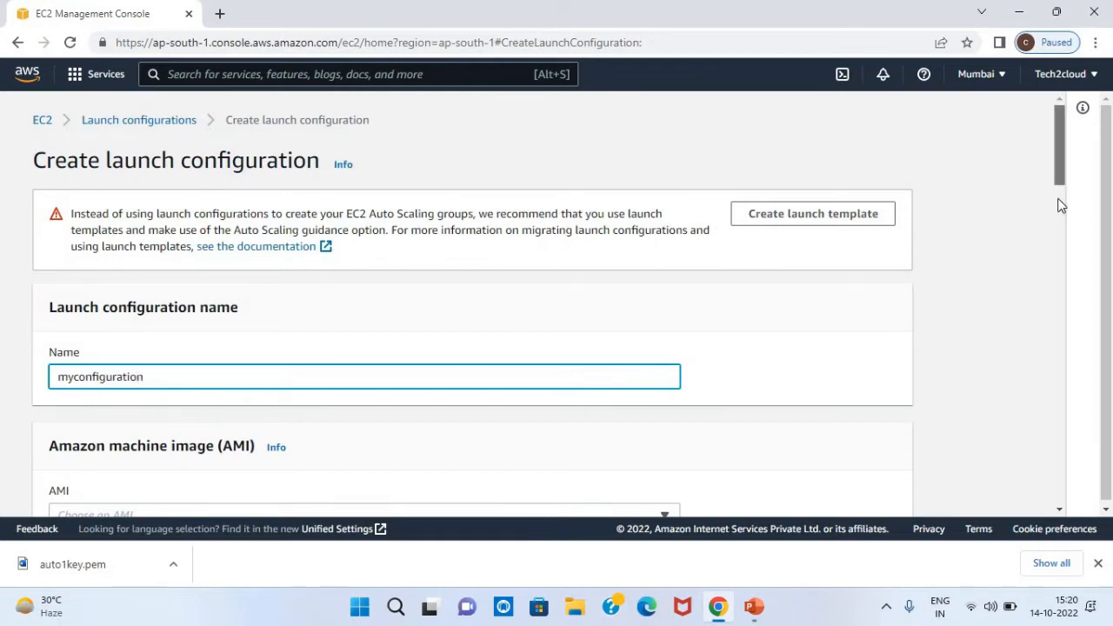
- Choose myimage as the Amazon machine image for the launch configuration
scroll(1059, 209, down, 3)
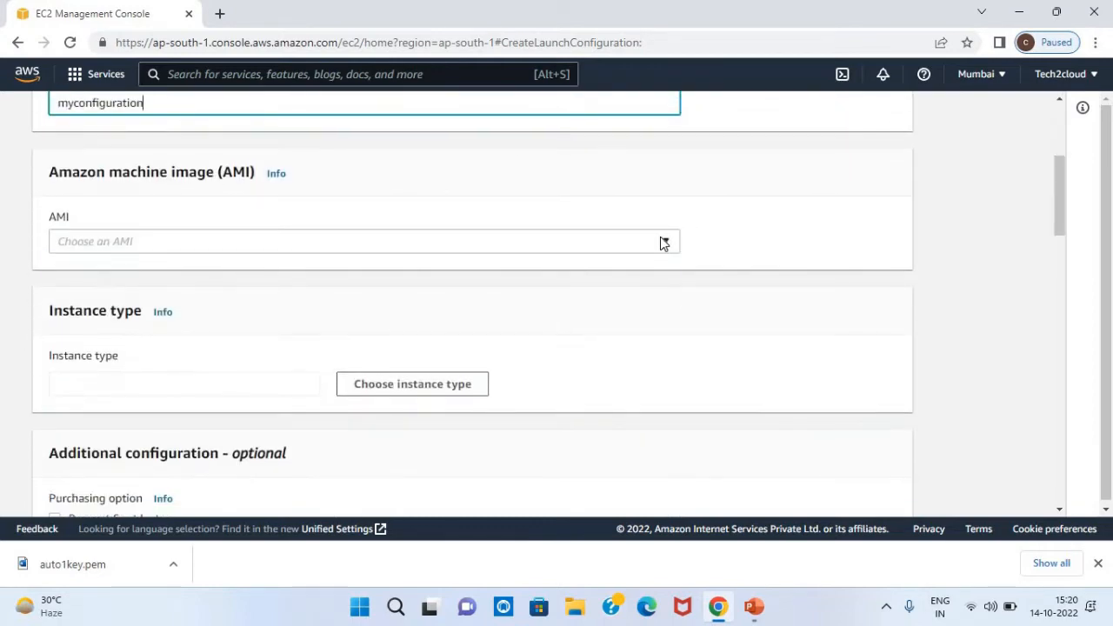
click(664, 242)
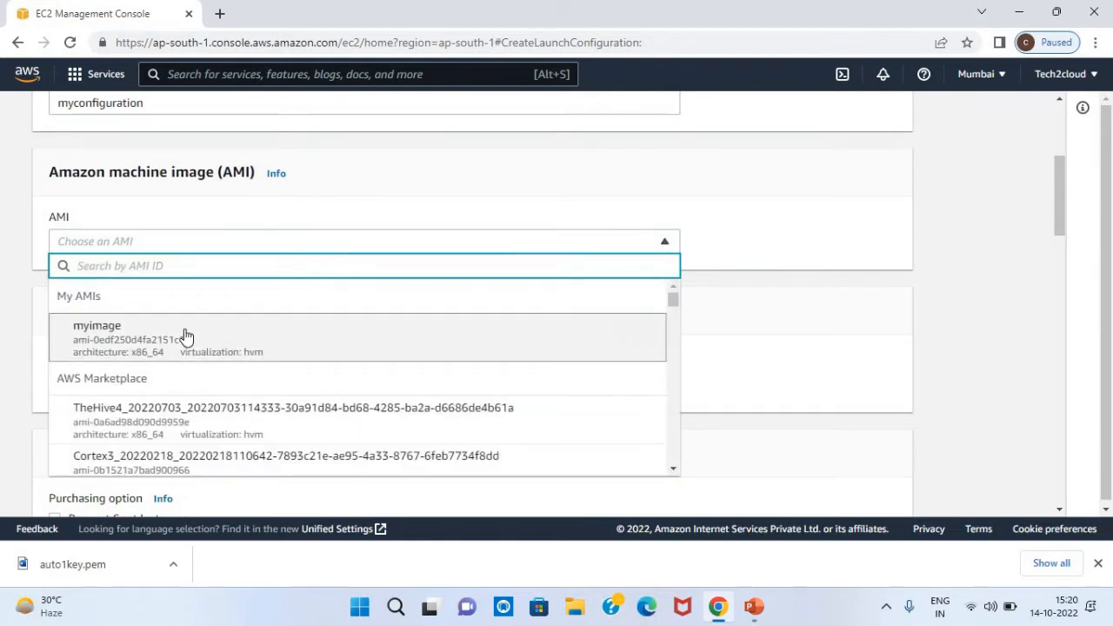
click(159, 338)
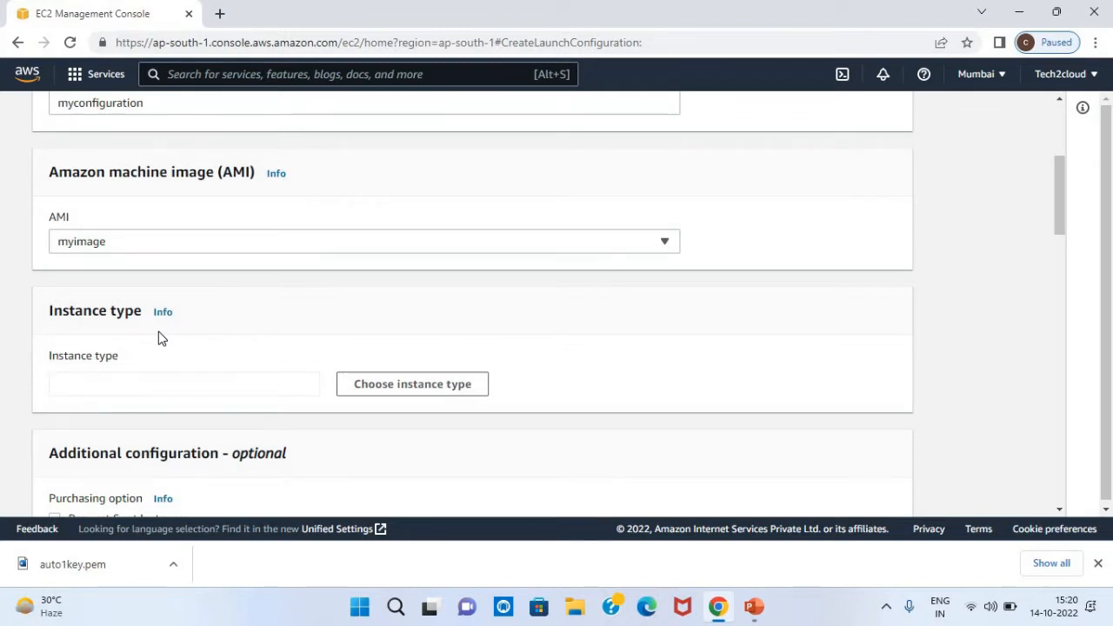
- Search the instance types for t2 and choose t2.micro for the launch configuration
click(401, 392)
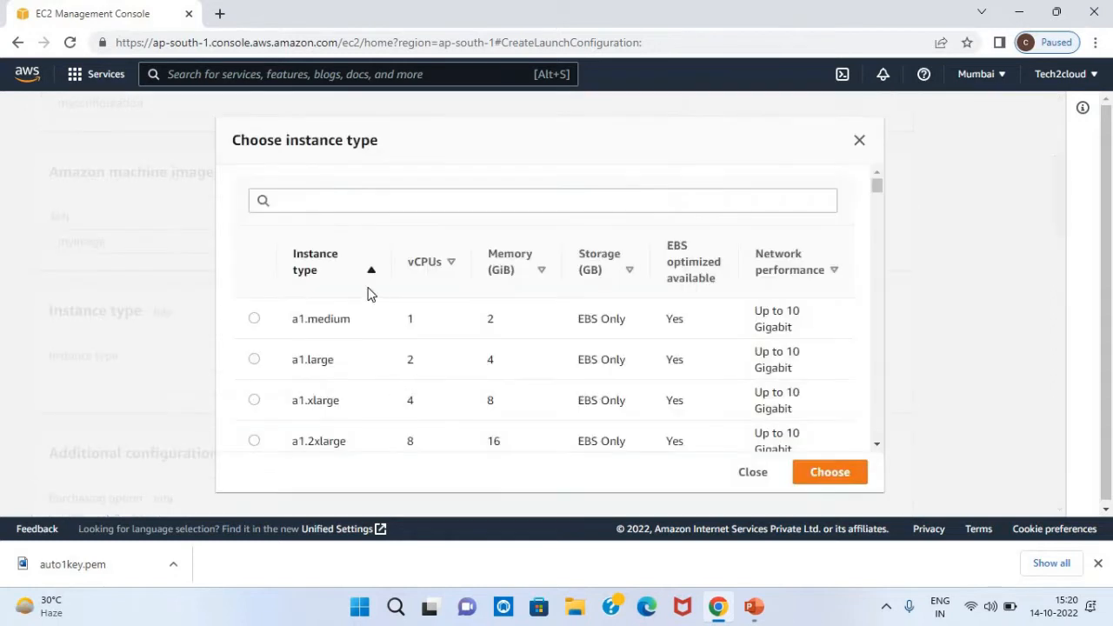
click(335, 204)
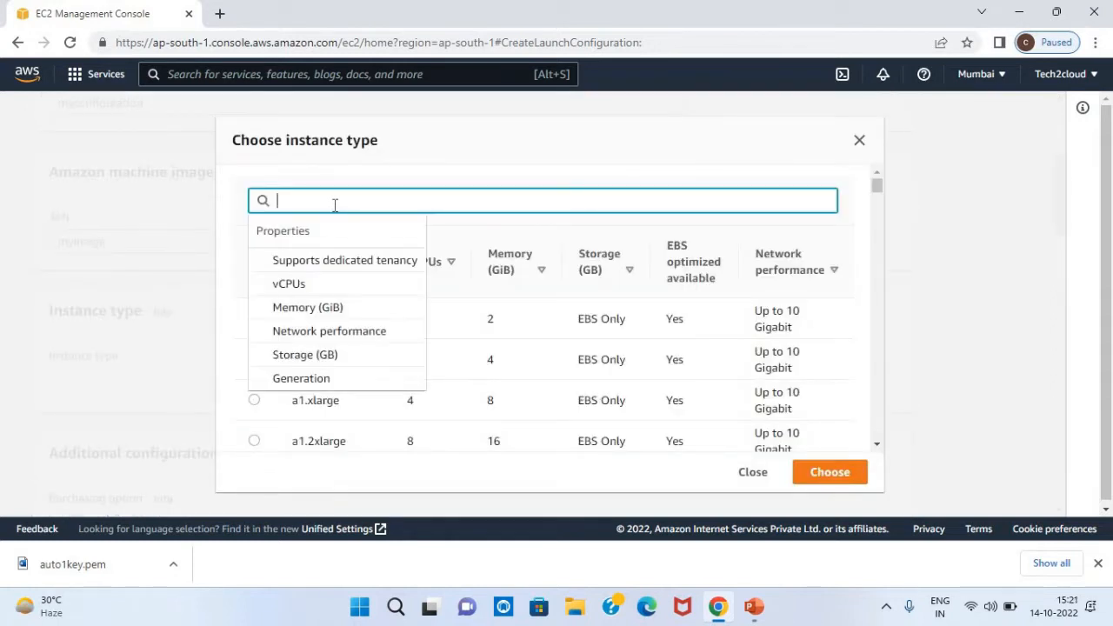
text(t2)
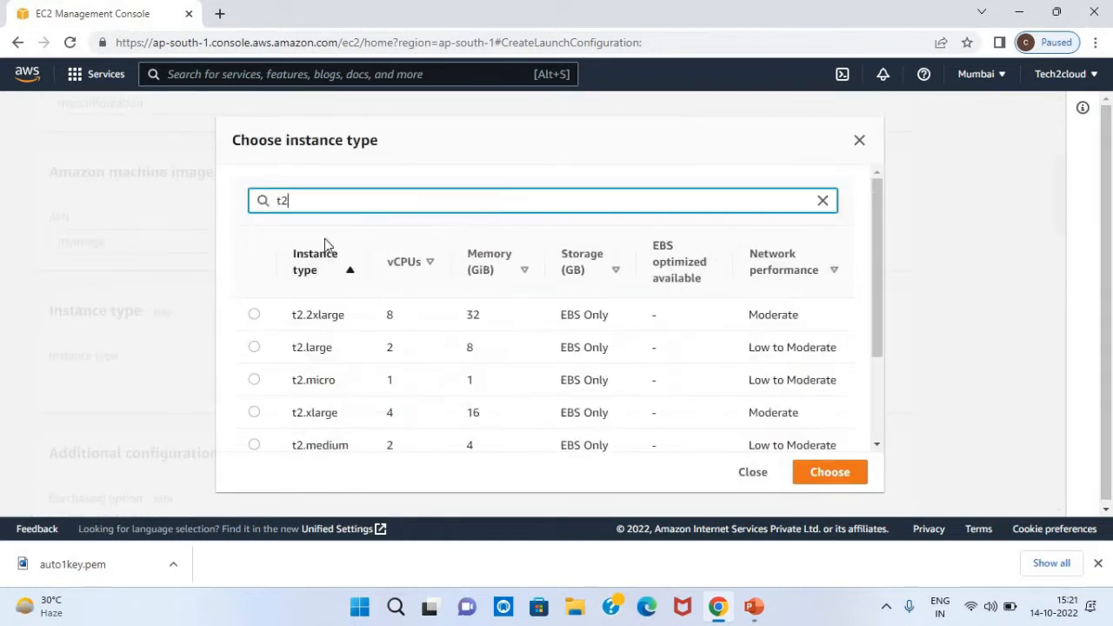
click(254, 381)
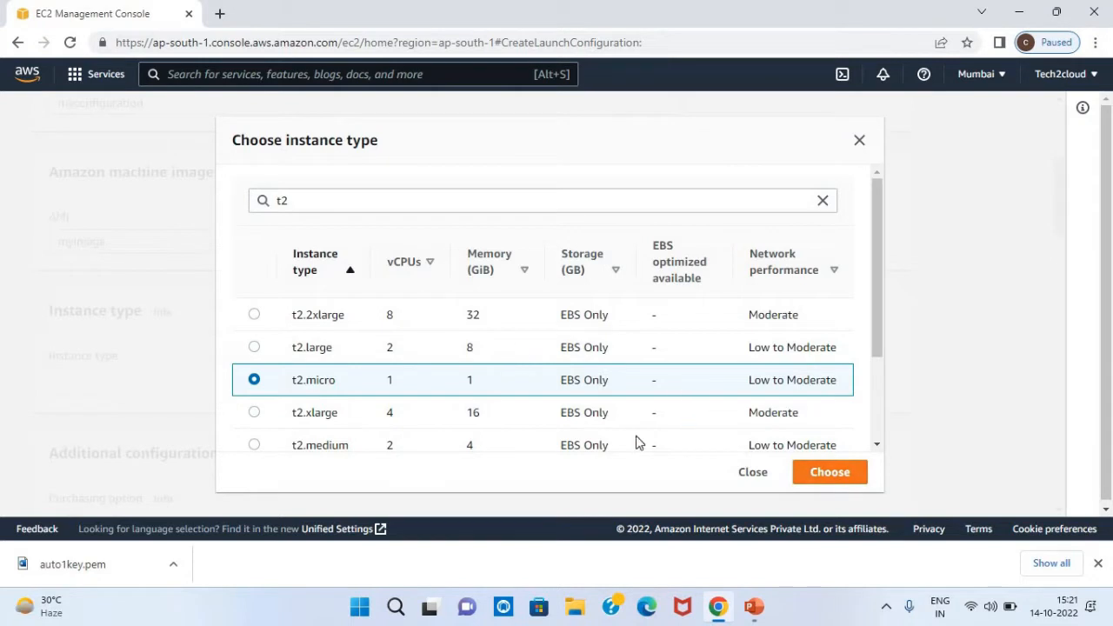
click(831, 474)
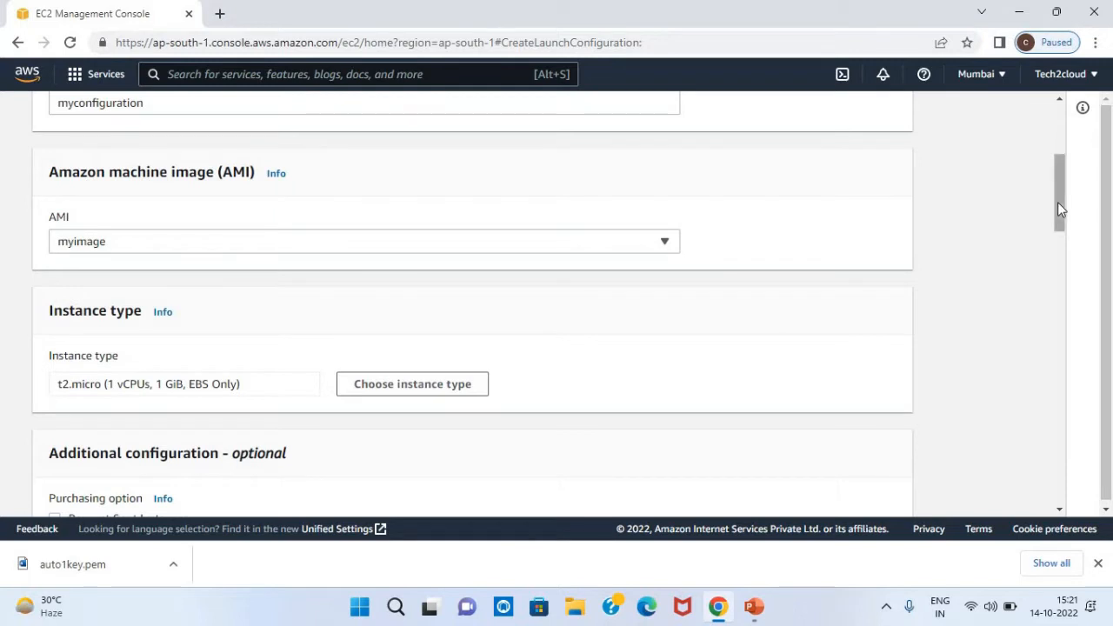
- Assign the existing security group launch-wizard-1 to the launch configuration
scroll(1055, 251, down, 3)
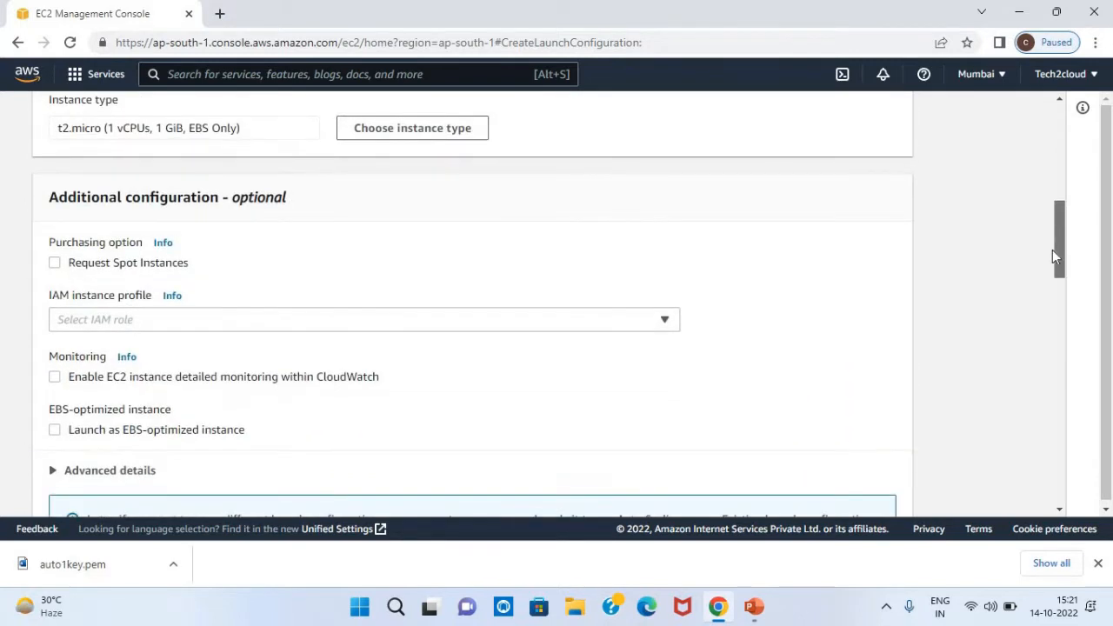
drag(1053, 250, 1060, 389)
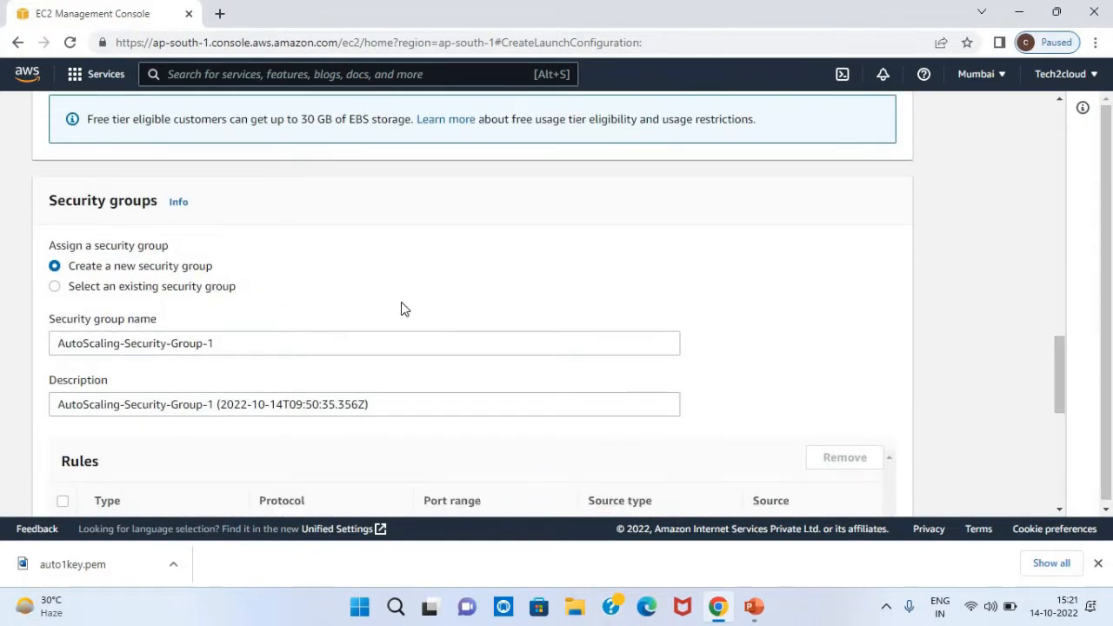
click(55, 287)
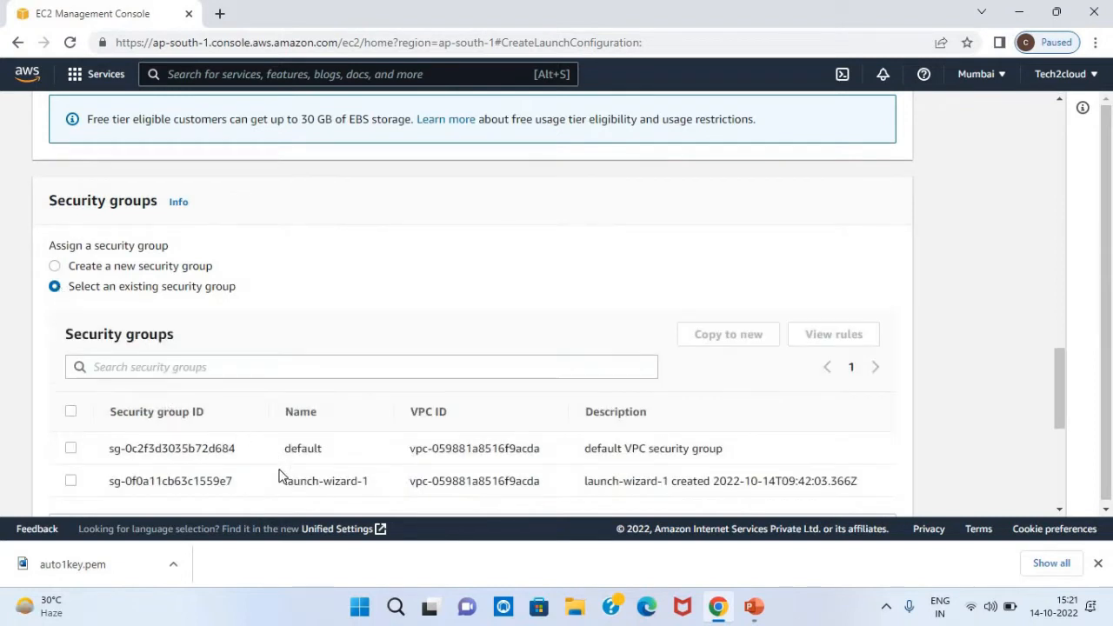
click(72, 483)
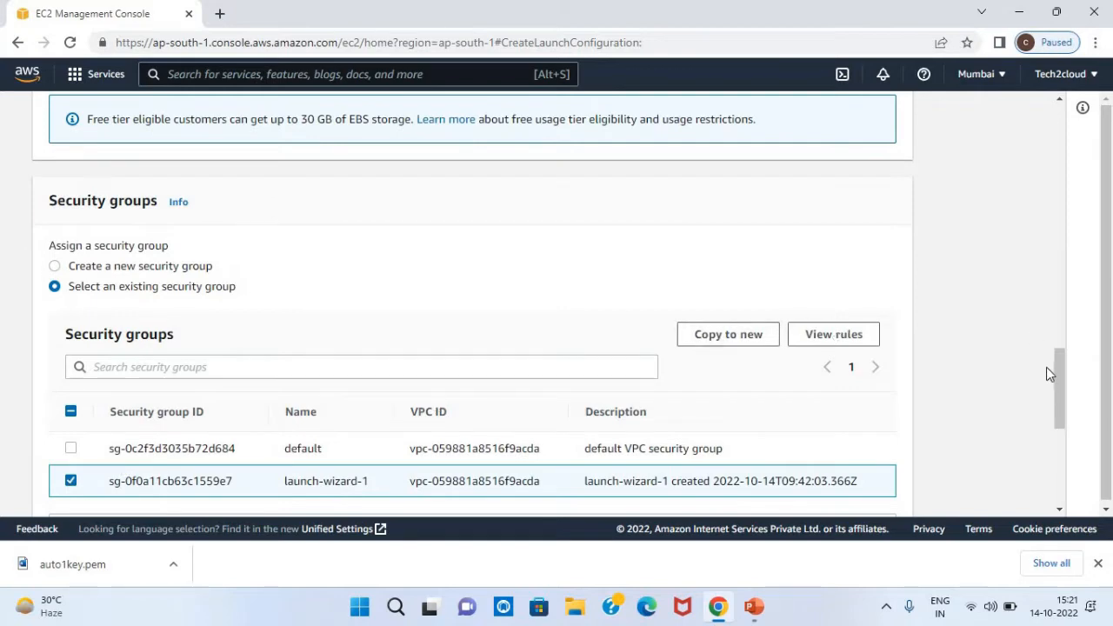
- Choose the existing key pair auto1key, acknowledge access to its private key file, and create the launch configuration
drag(1059, 406, 1062, 470)
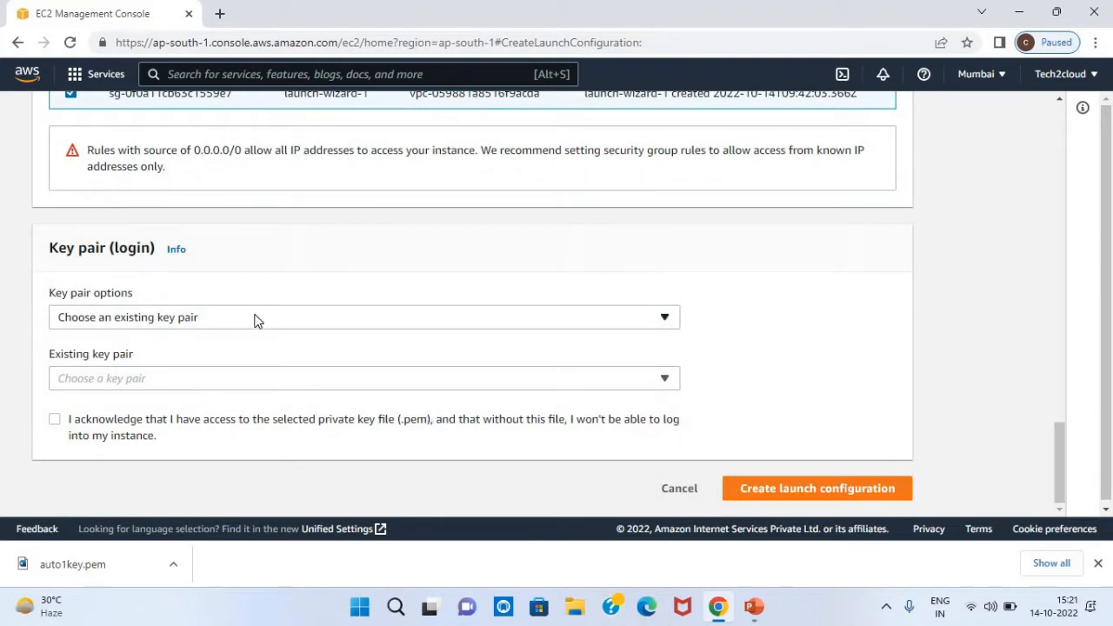
click(185, 382)
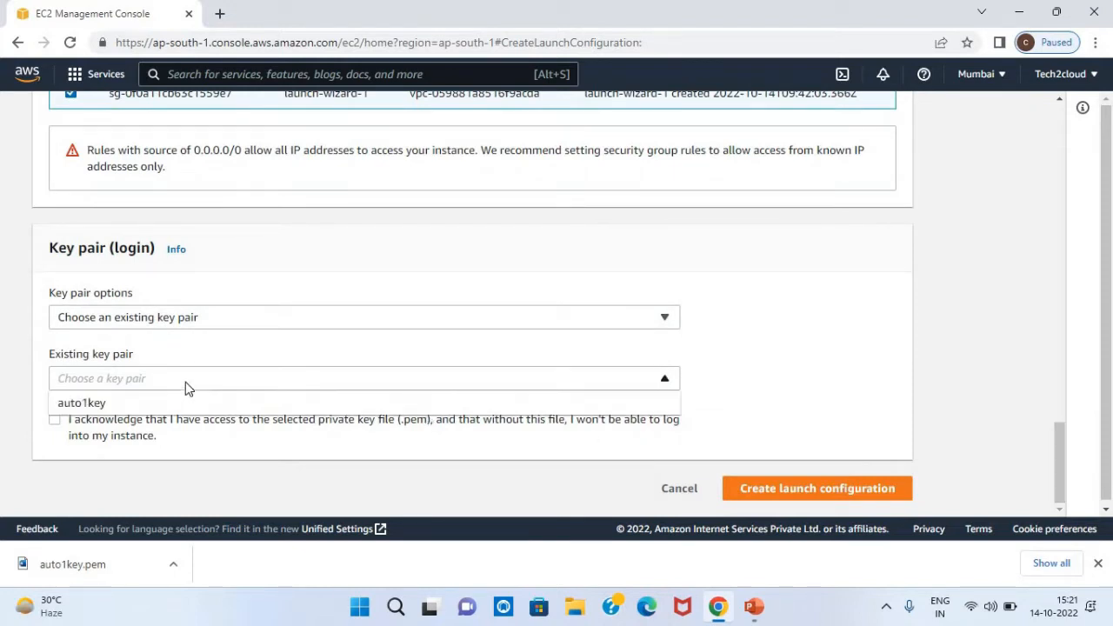
click(118, 404)
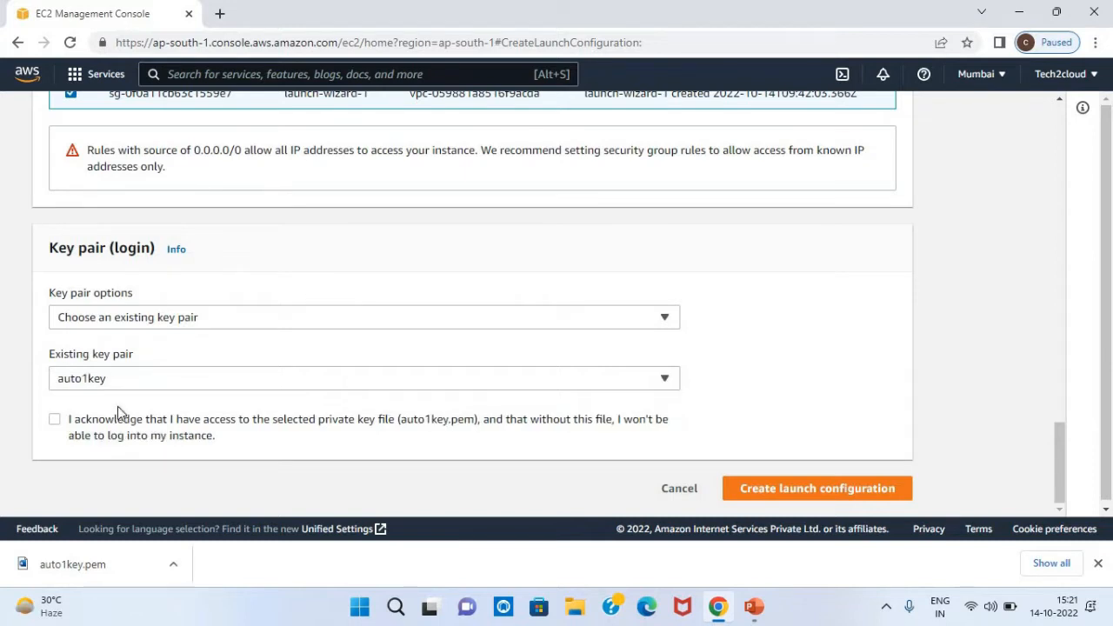
click(55, 420)
click(777, 492)
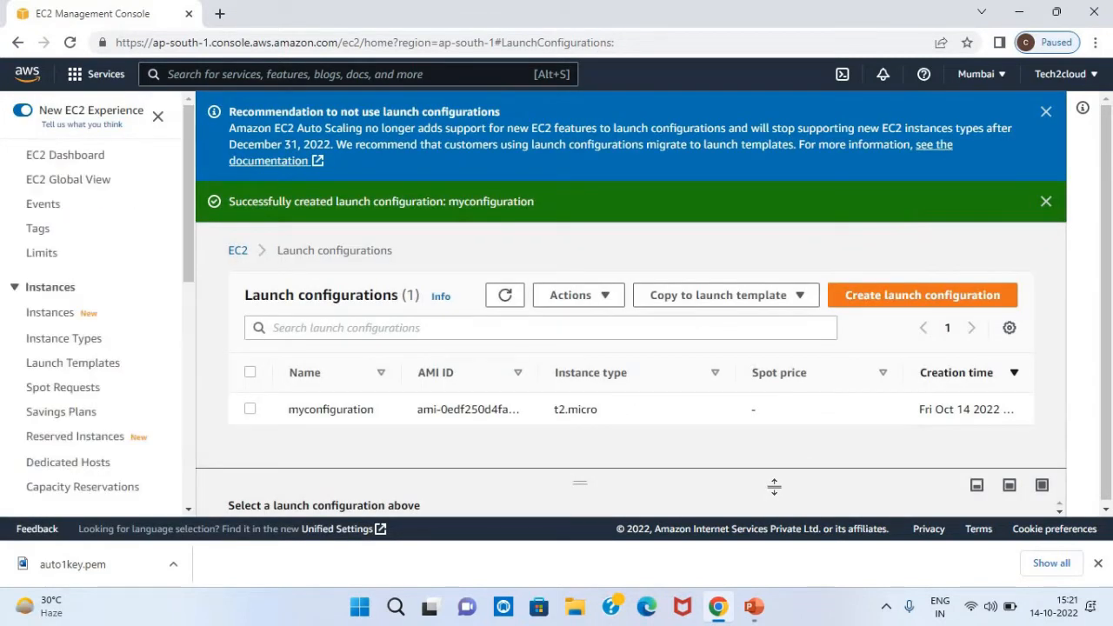
- Open the RDP client connection details for the running autoserver instance
click(511, 309)
click(77, 158)
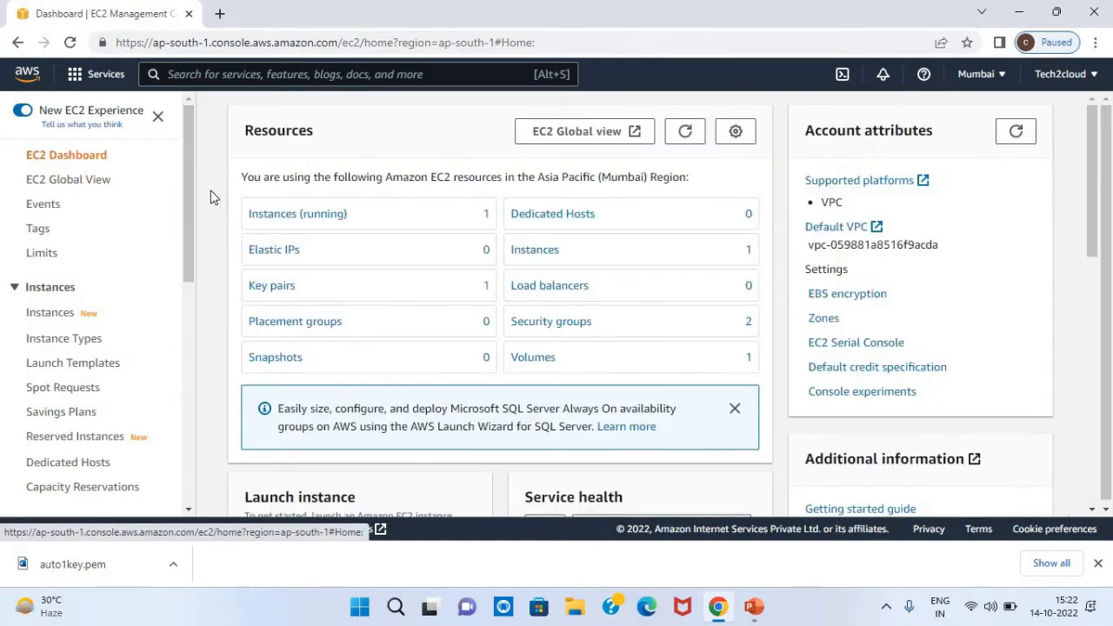
click(265, 216)
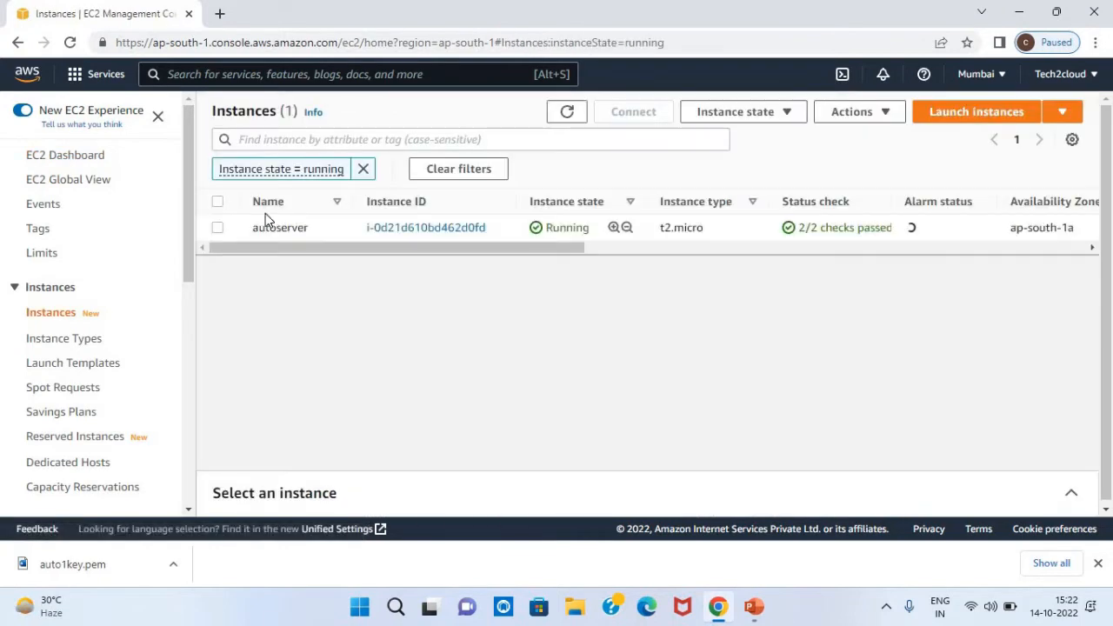
click(218, 228)
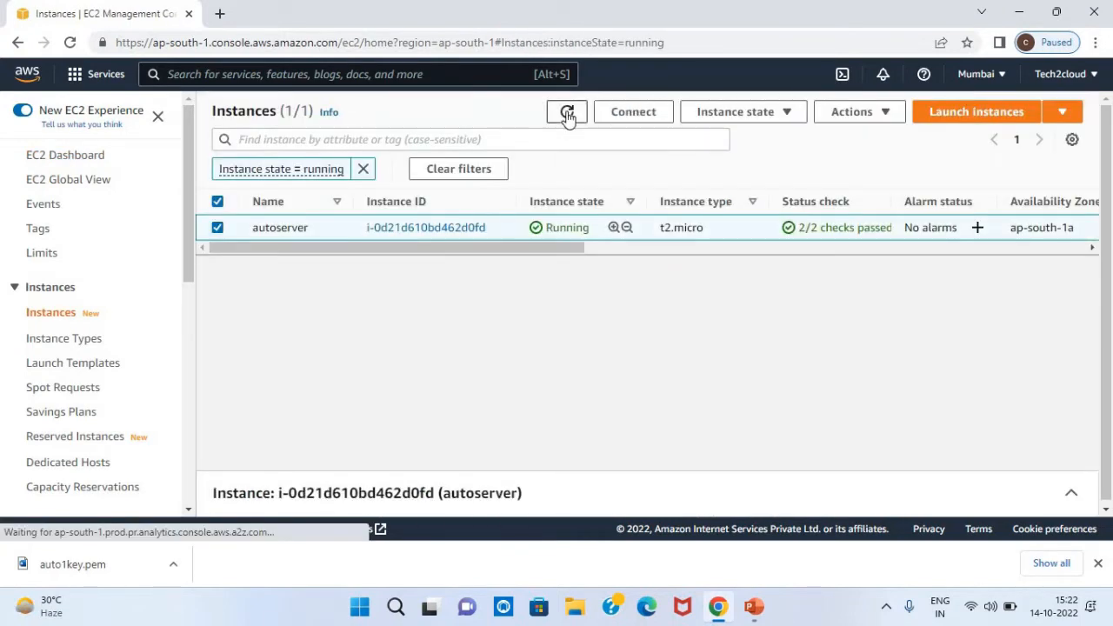
click(645, 116)
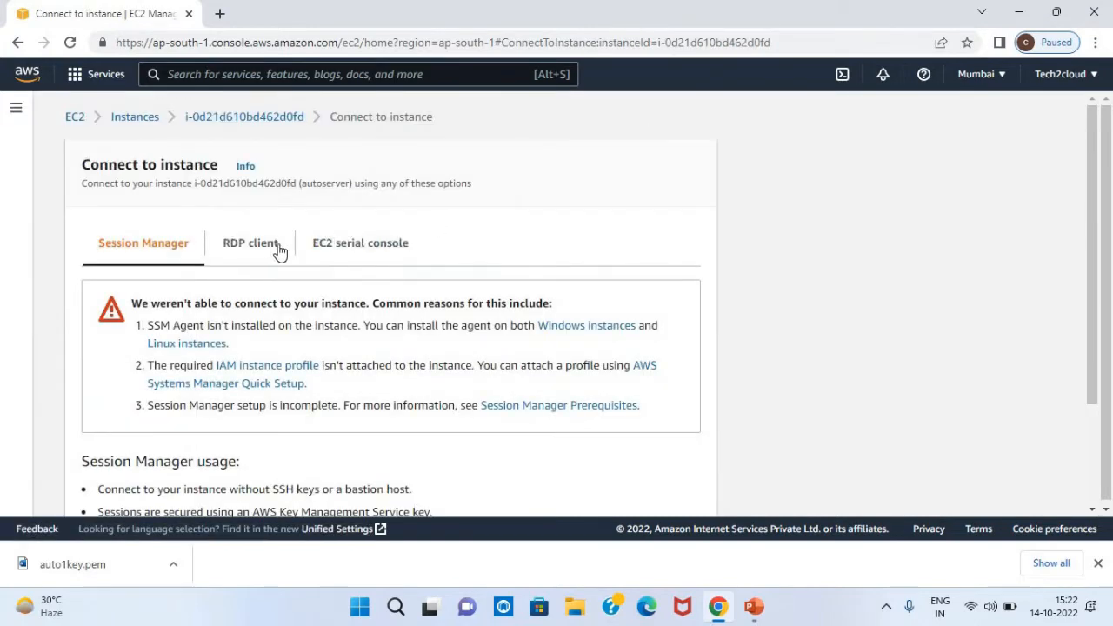
click(273, 251)
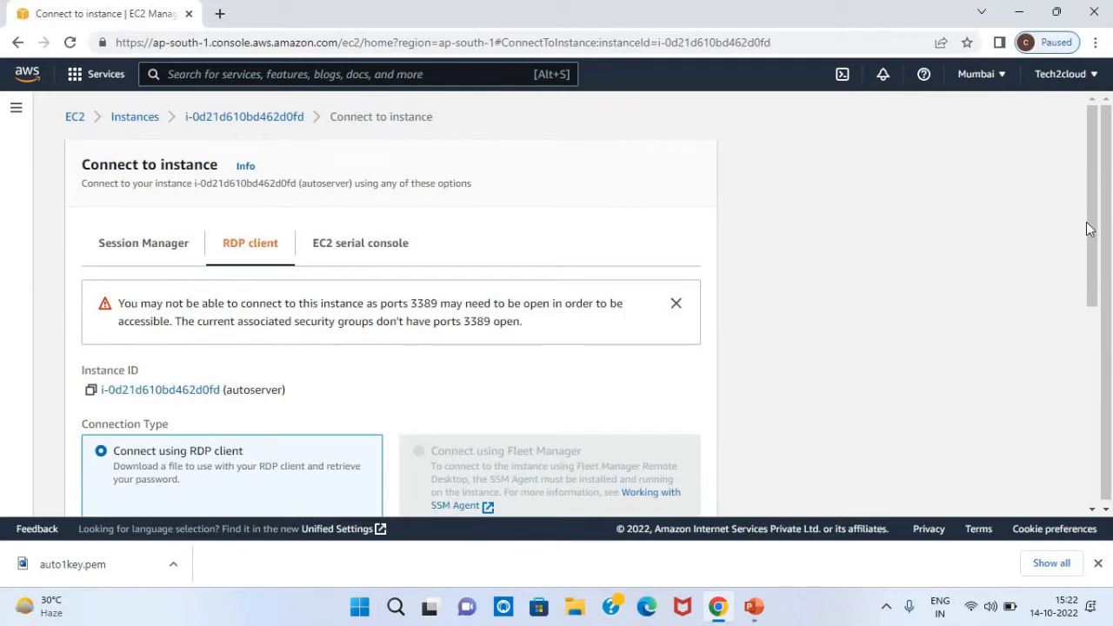
scroll(899, 320, down, 3)
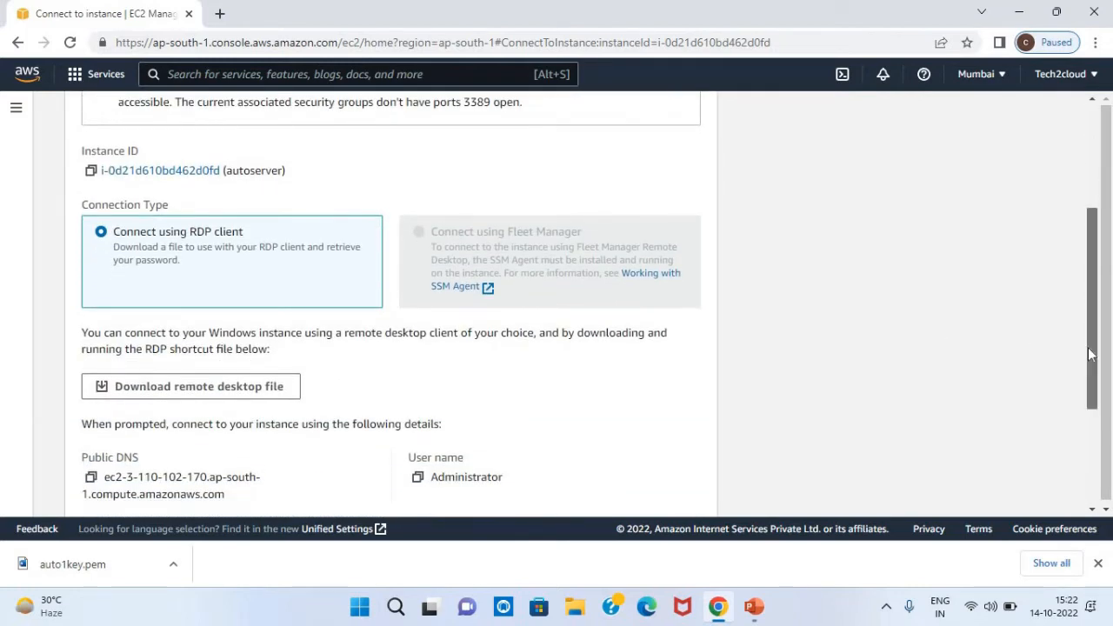
scroll(418, 438, down, 1)
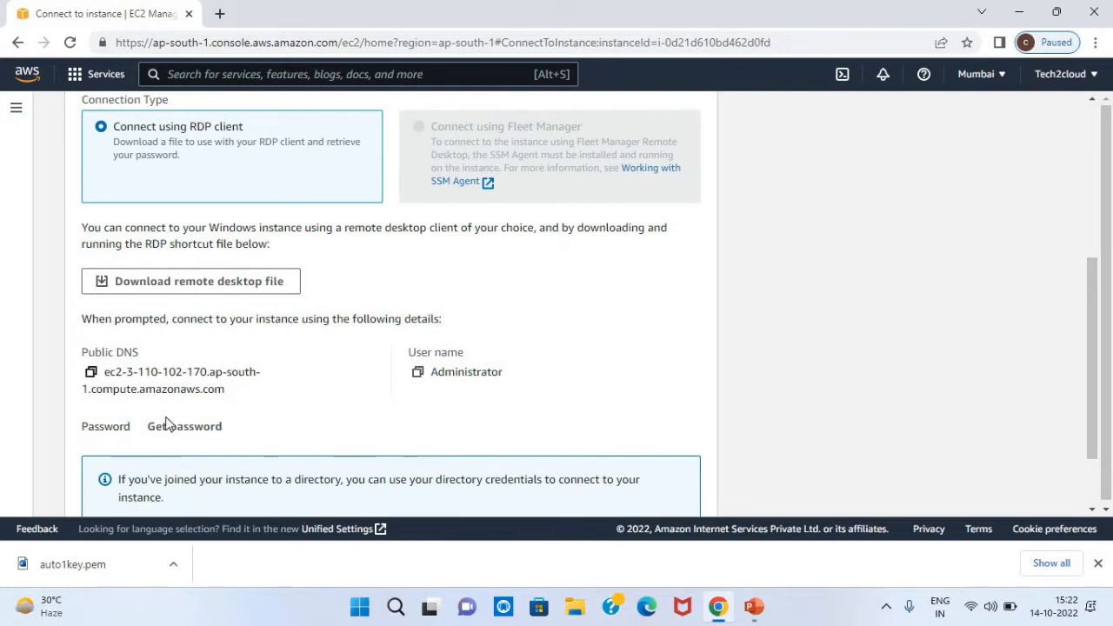
- Decrypt the instance's Windows administrator password using the auto1key key pair file from Downloads
click(196, 430)
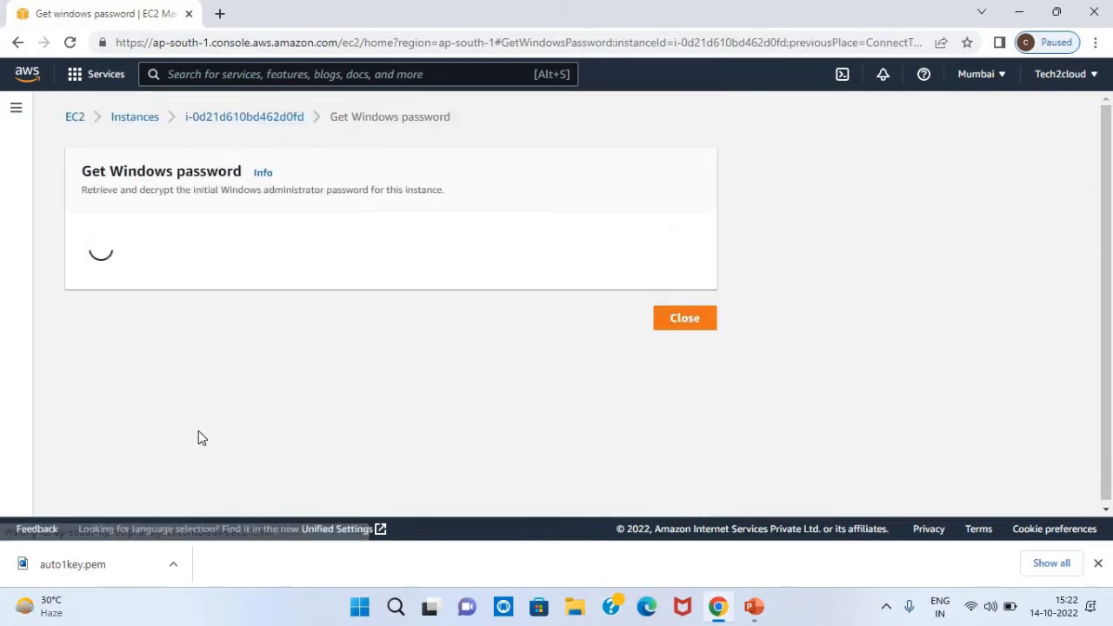
click(137, 378)
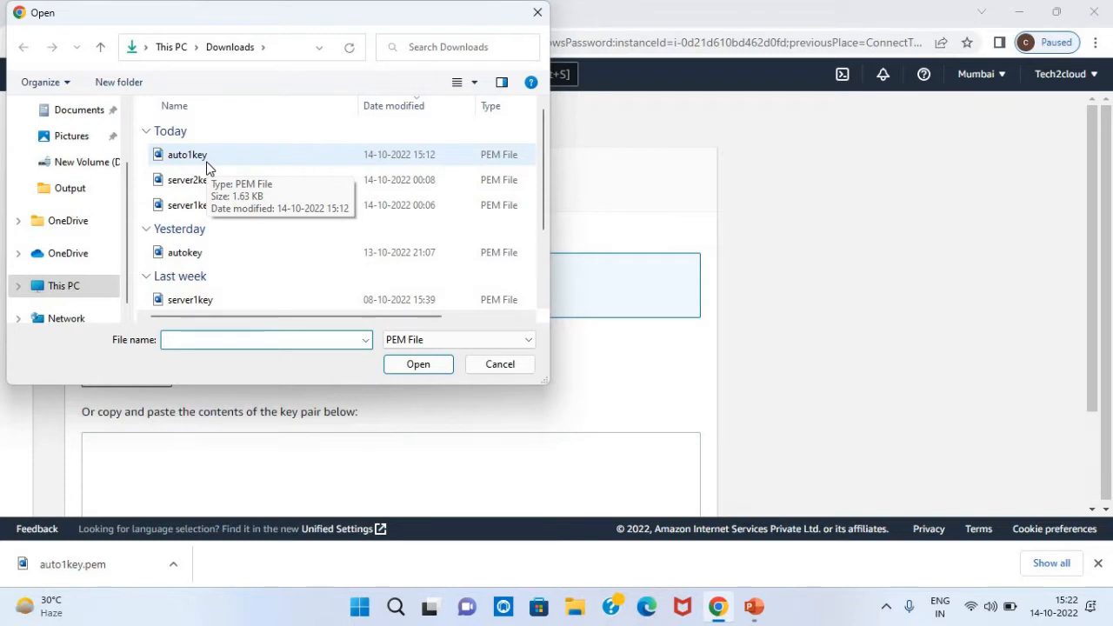
click(207, 168)
click(417, 364)
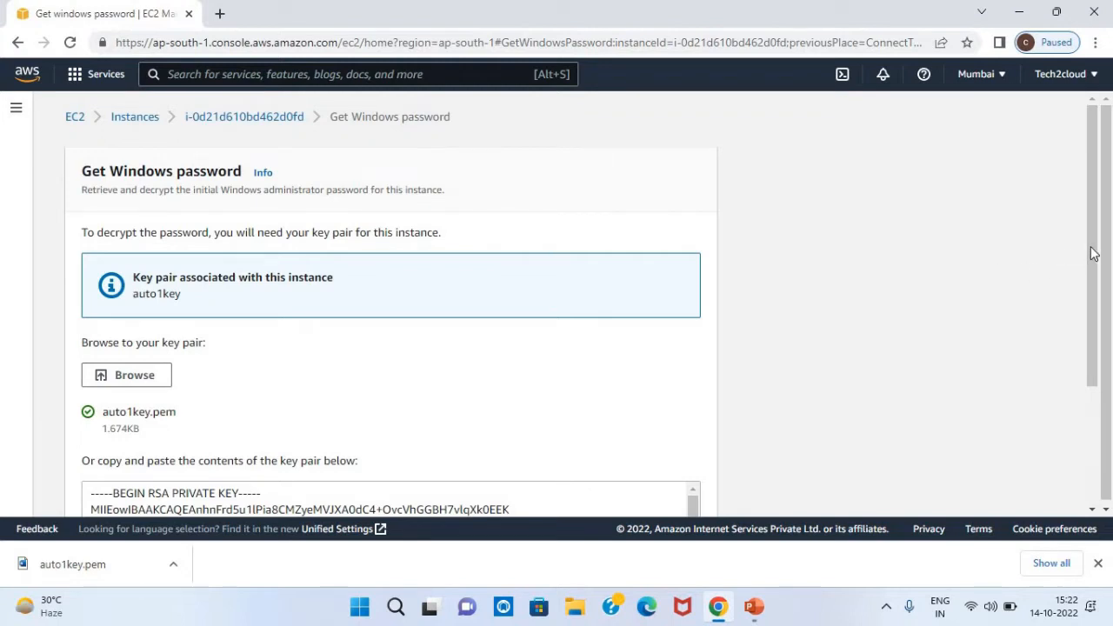
drag(1095, 320, 664, 482)
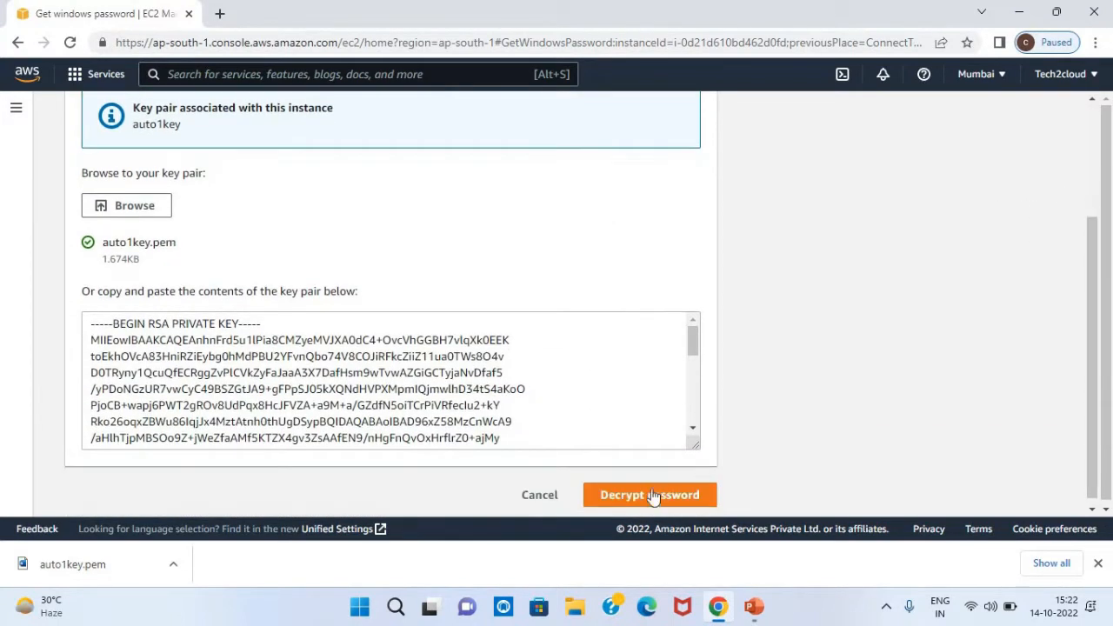
click(648, 495)
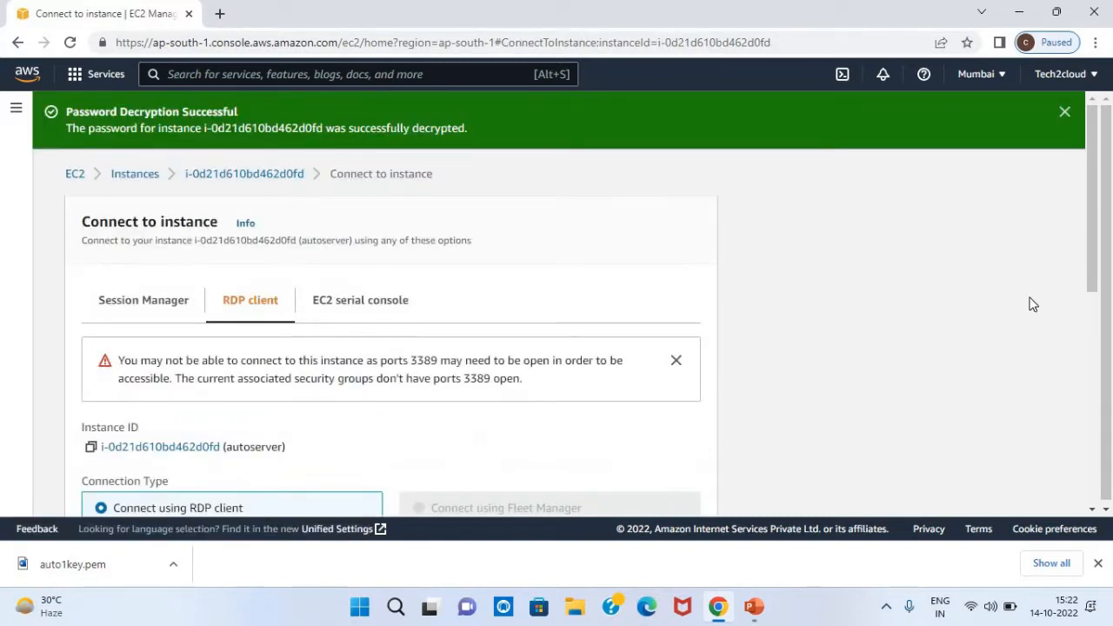
- Copy the decrypted administrator password from the RDP connection details
drag(1091, 252, 1089, 335)
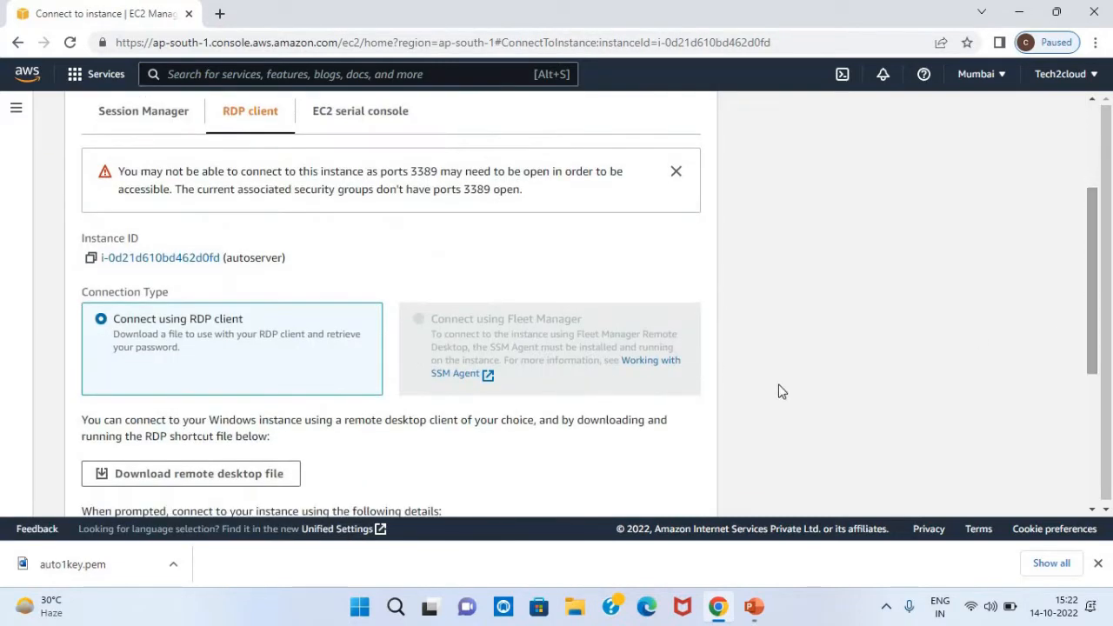
scroll(1086, 399, down, 3)
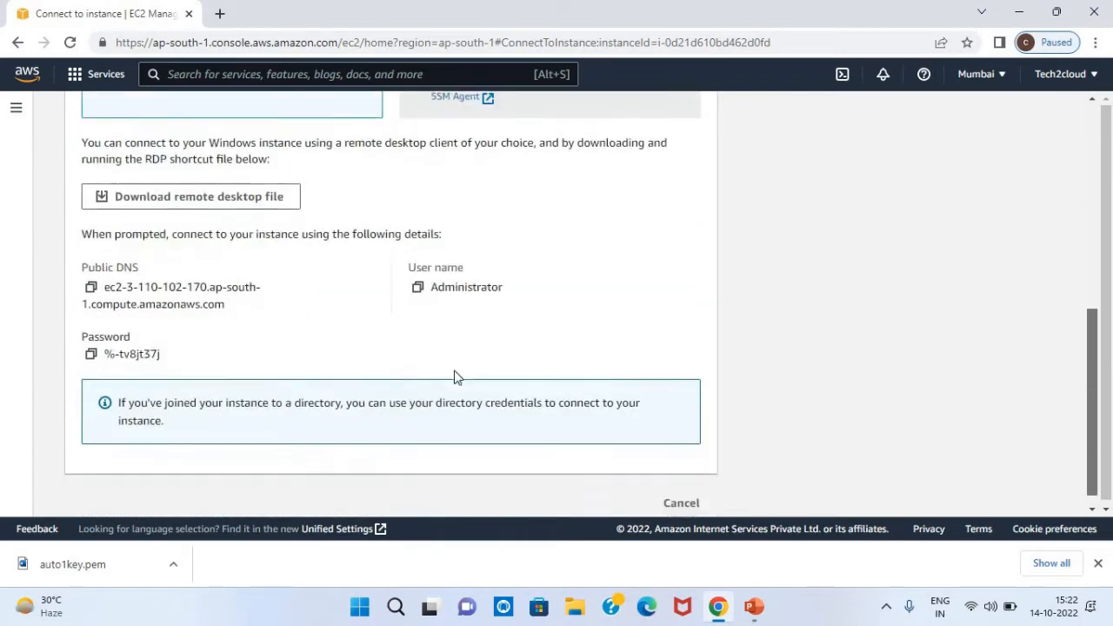
click(91, 352)
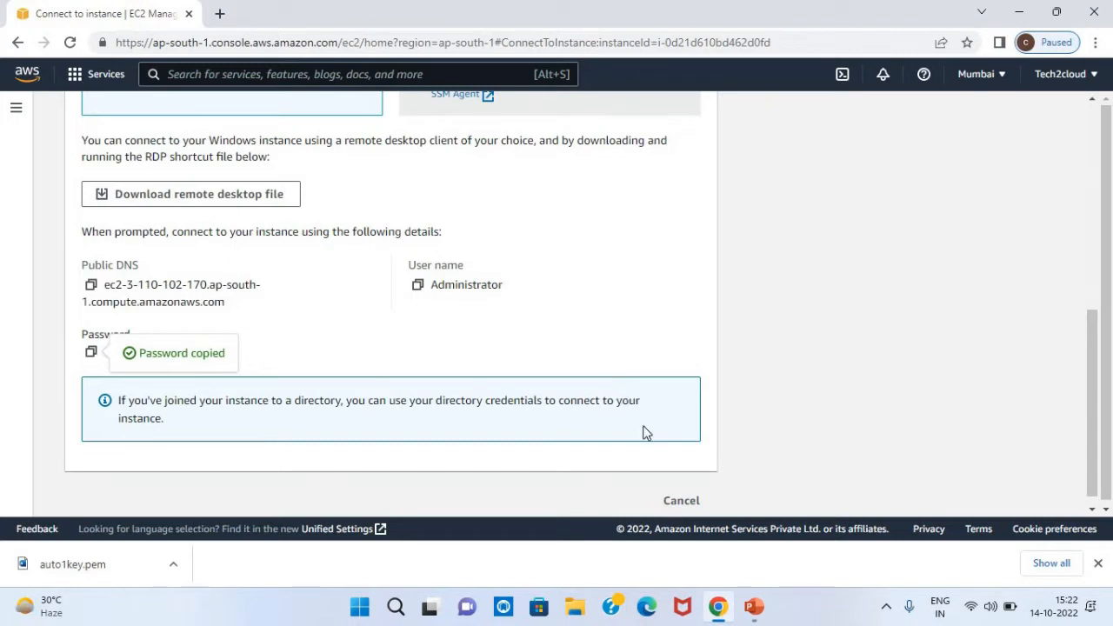
- Switch to PowerPoint, paste the copied administrator password as the title of a new title slide, and save the presentation
click(754, 607)
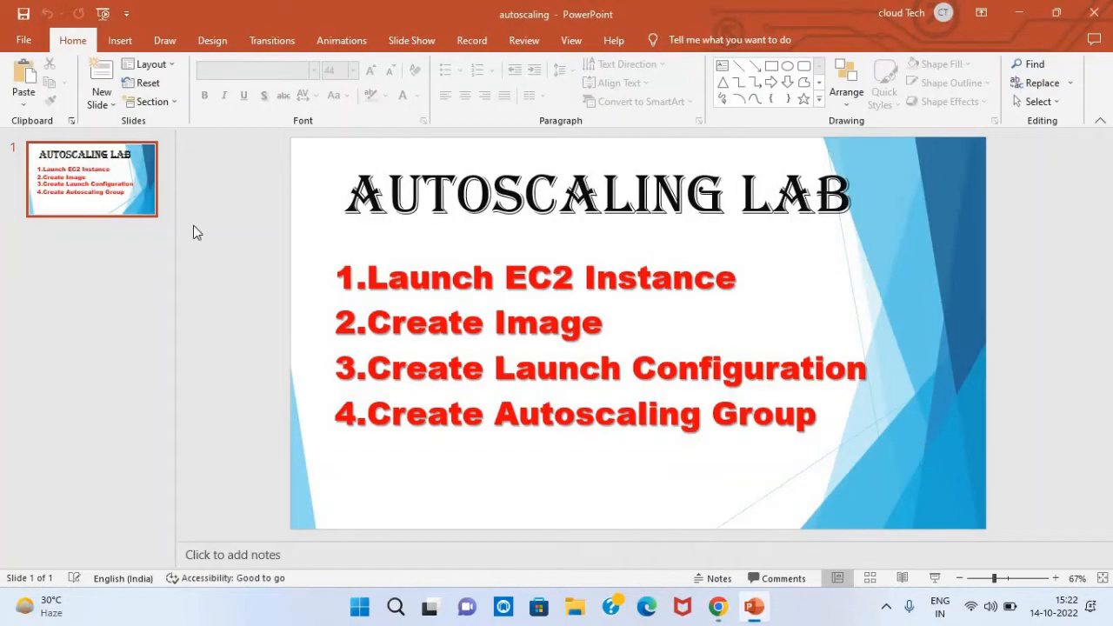
click(106, 102)
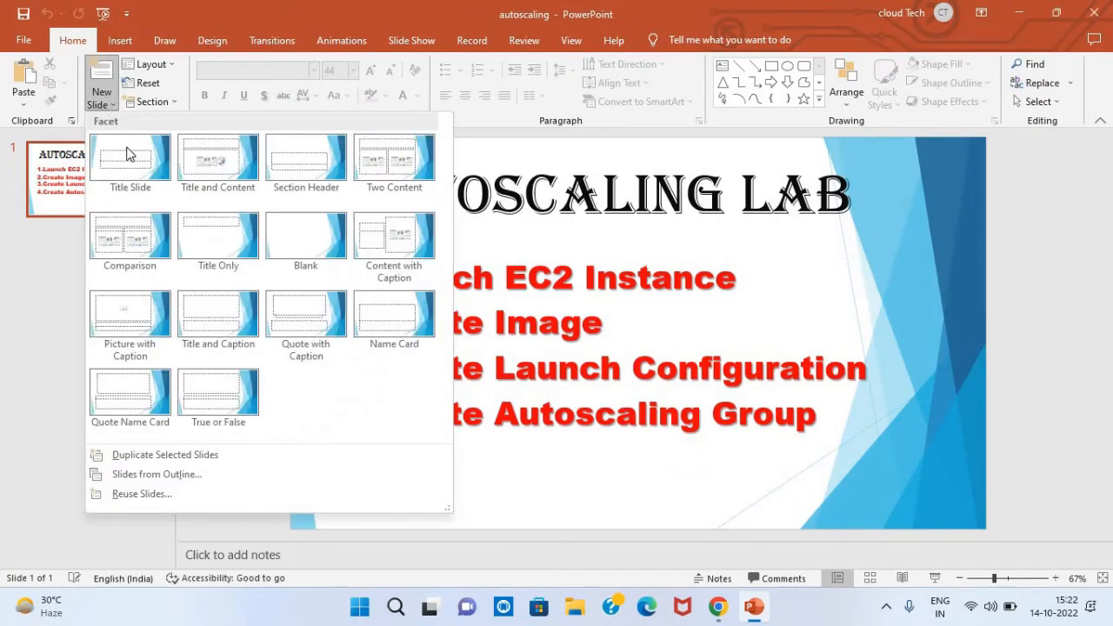
click(395, 326)
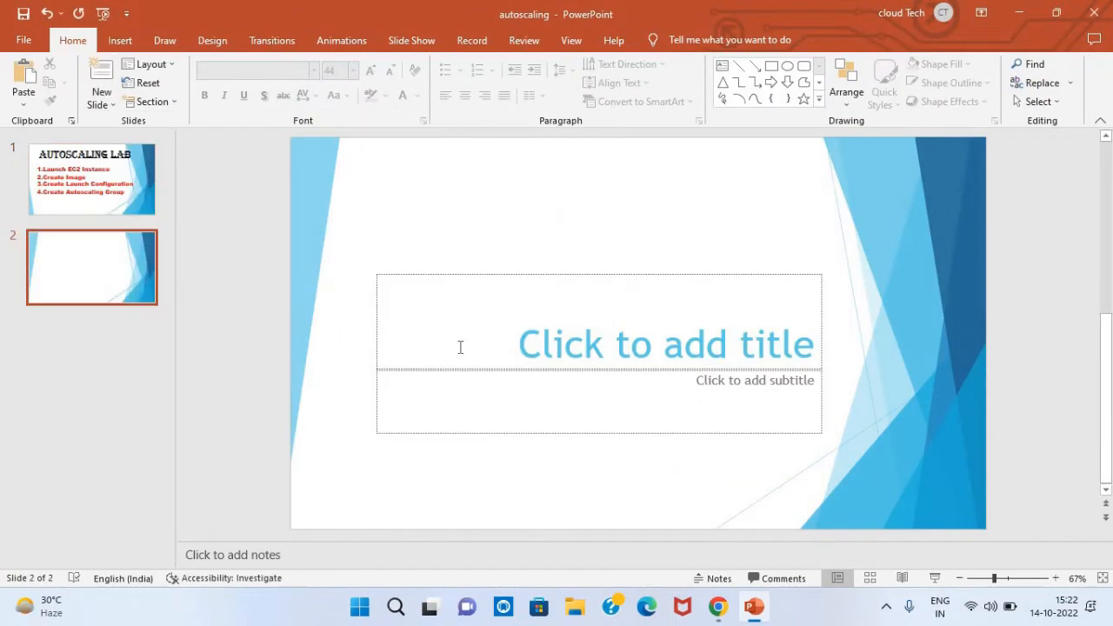
click(460, 347)
right_click(461, 349)
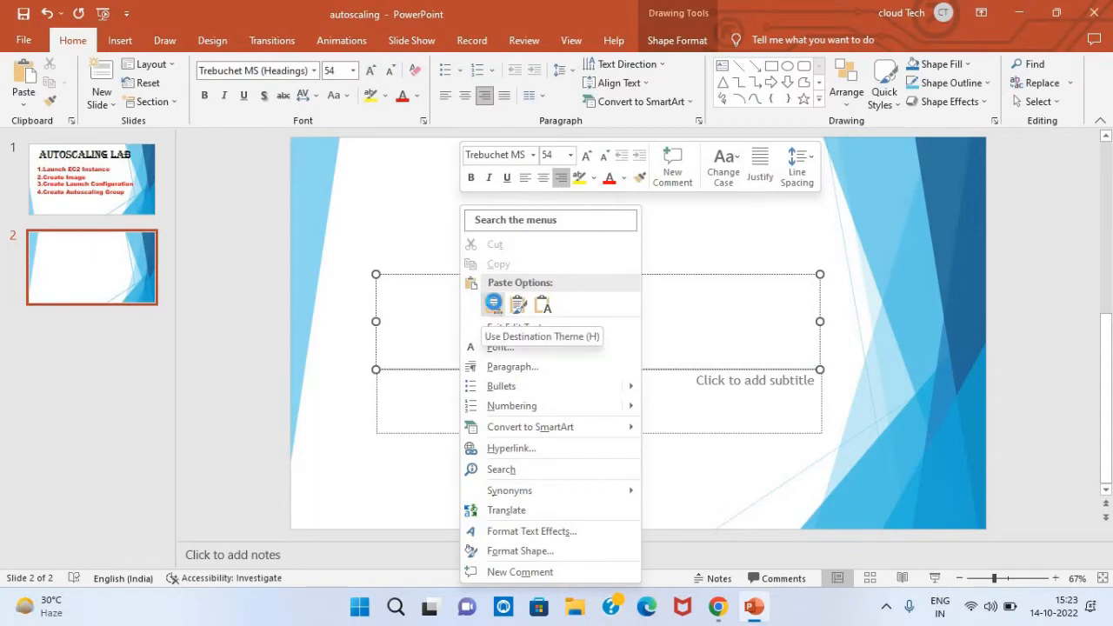
click(493, 305)
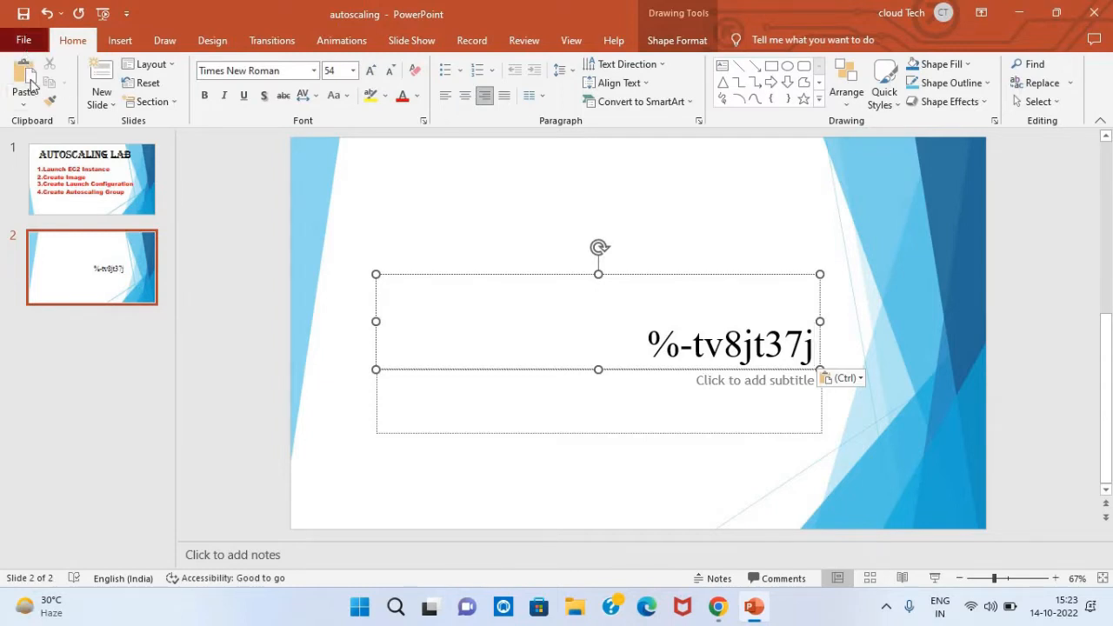
click(24, 40)
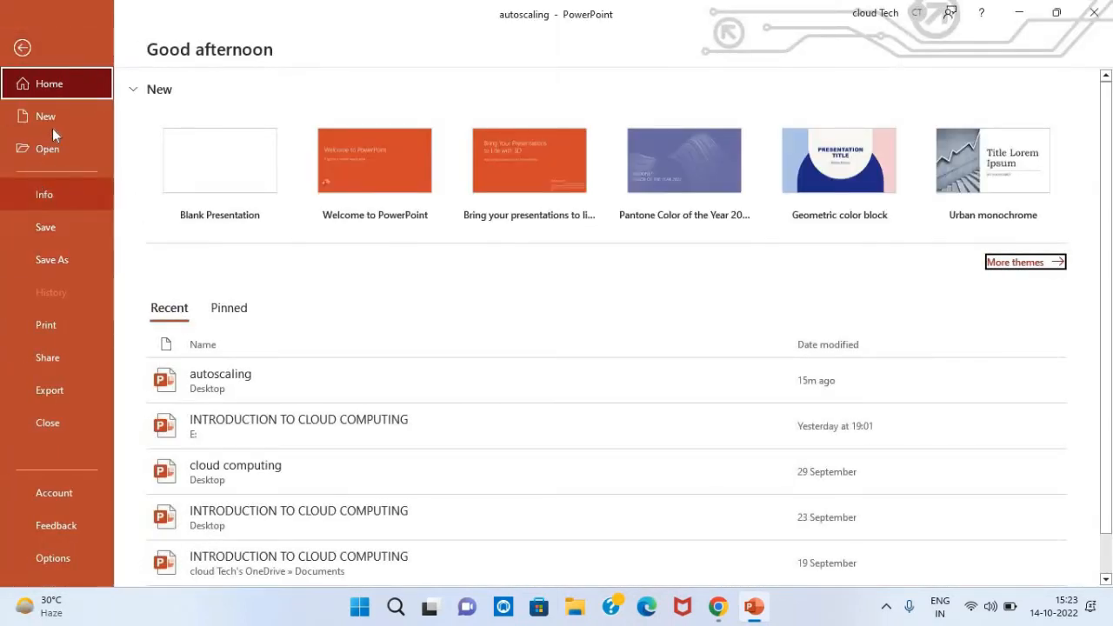
click(51, 229)
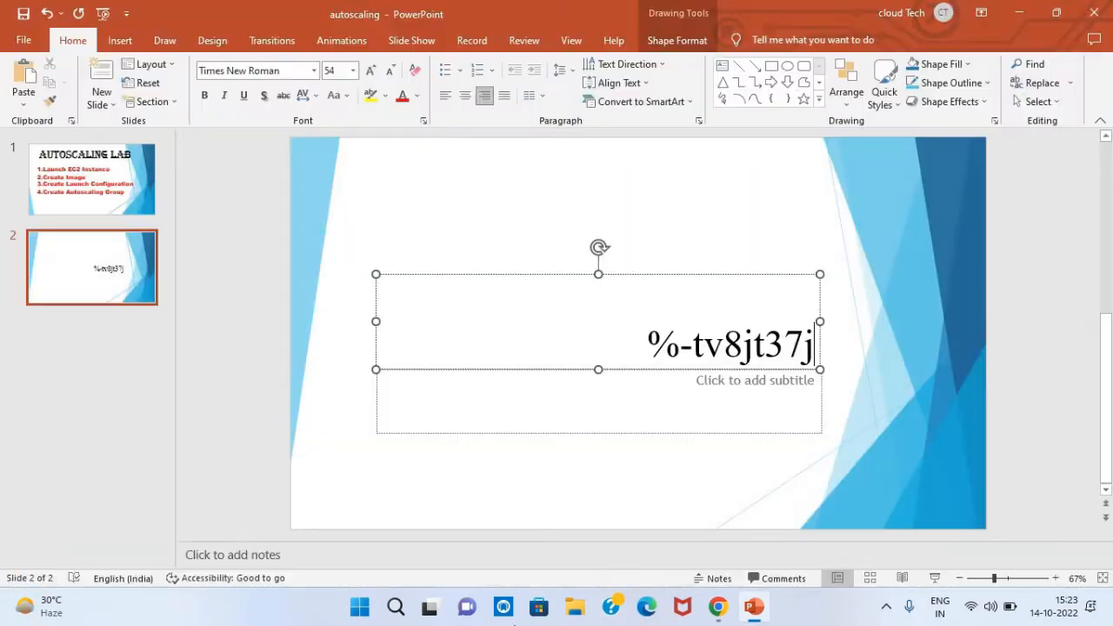
- Return to the EC2 console in Chrome and check the list of owned Amazon machine images
click(722, 613)
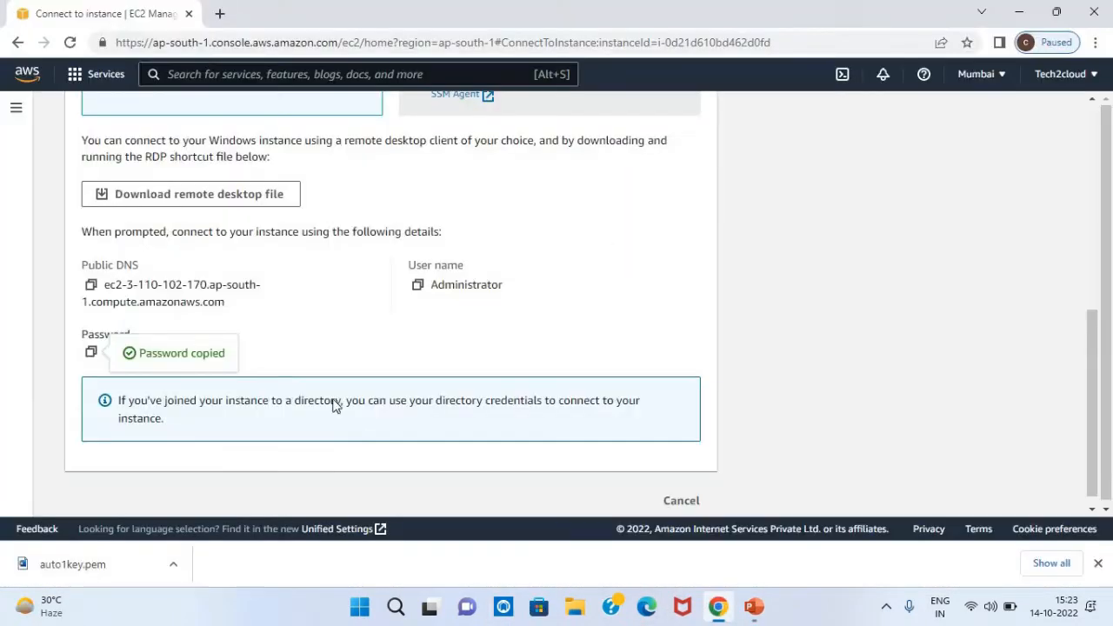
click(105, 74)
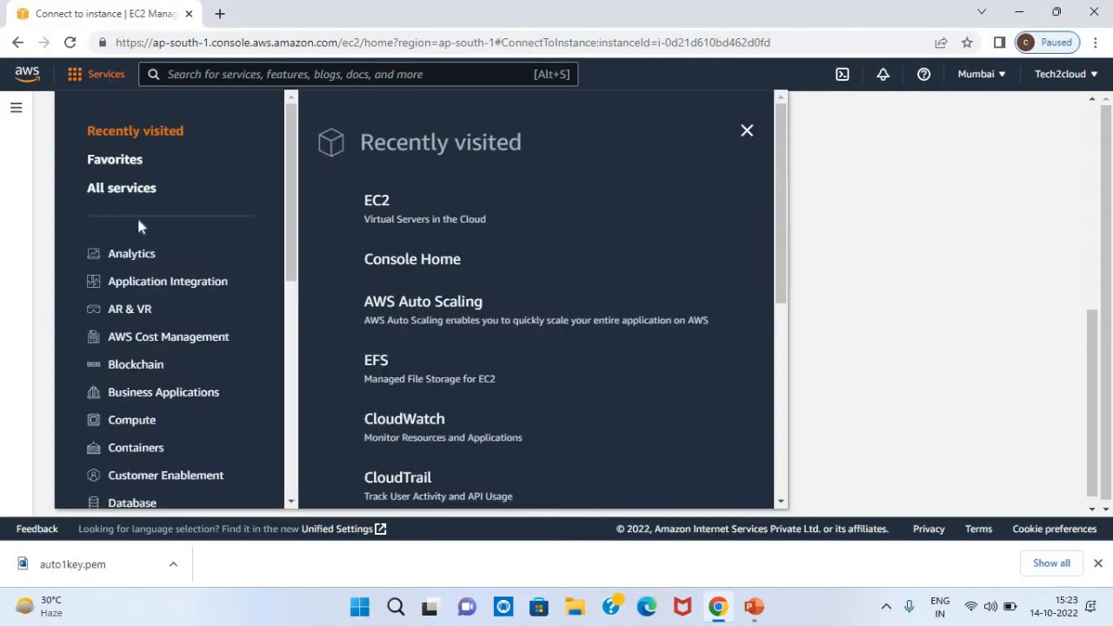
click(376, 202)
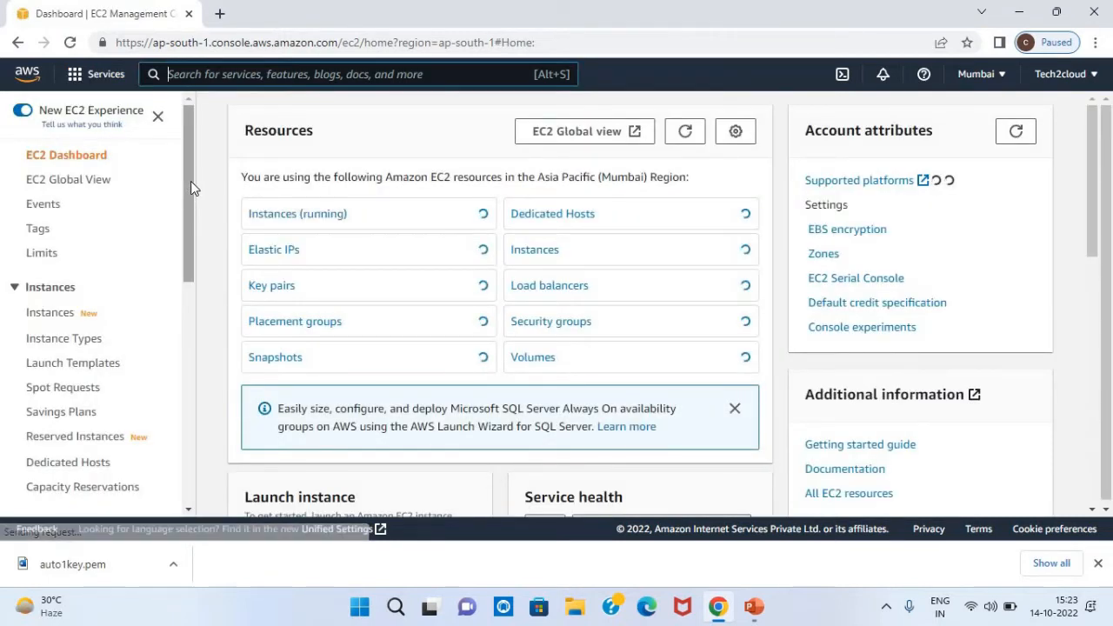
drag(180, 233, 192, 301)
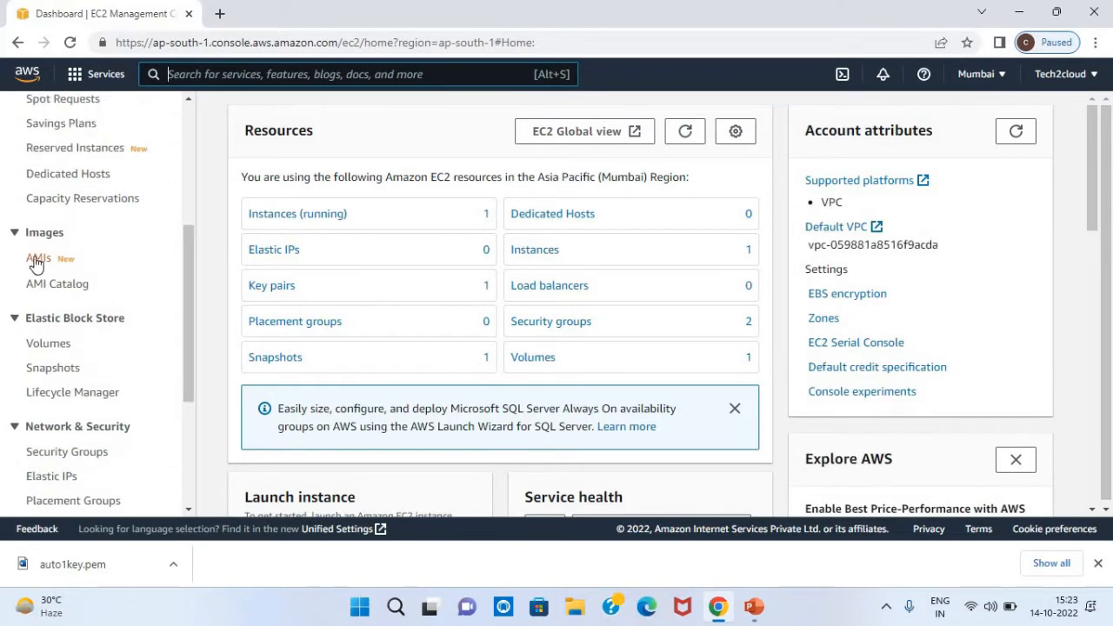
click(33, 261)
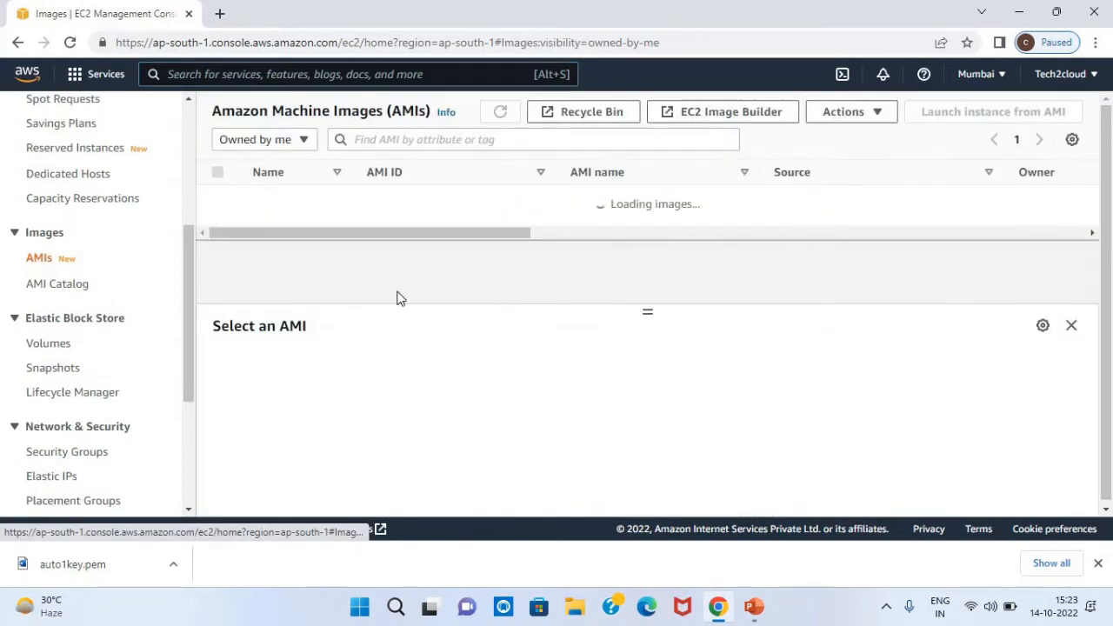
drag(524, 246, 337, 271)
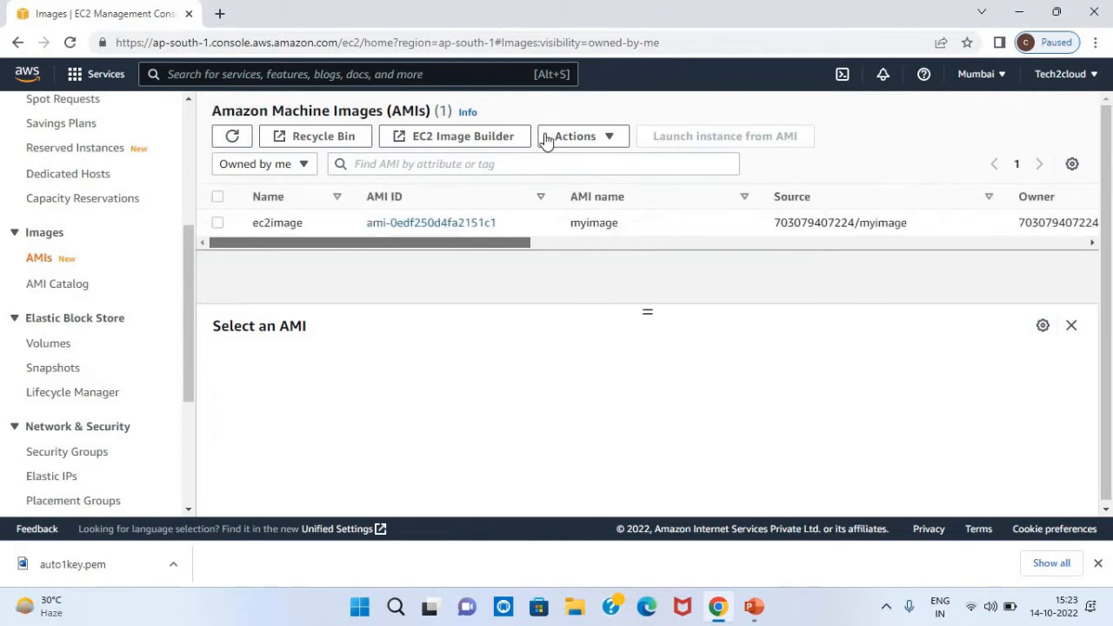
click(230, 139)
- Check the status of the image's snapshot in the EC2 snapshots list
drag(356, 248, 189, 308)
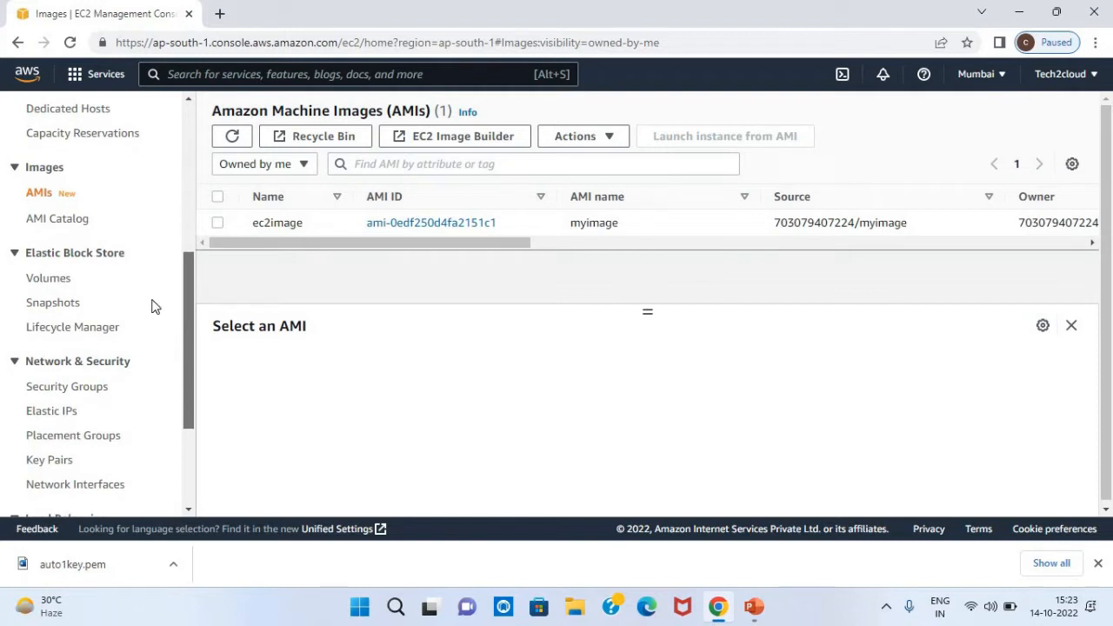
click(54, 302)
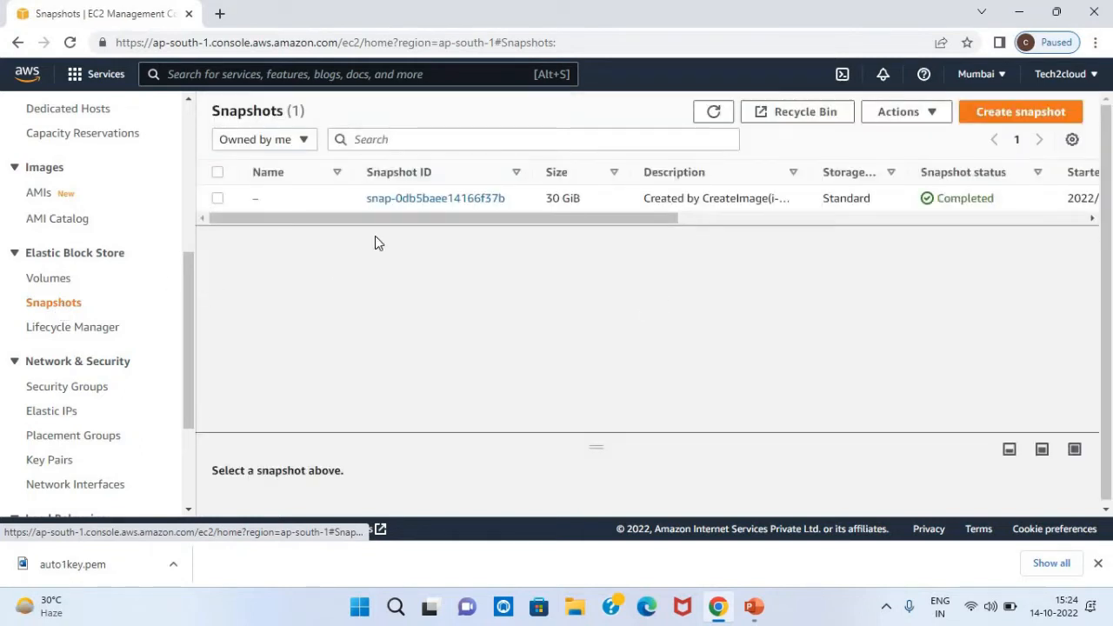
drag(390, 221, 355, 233)
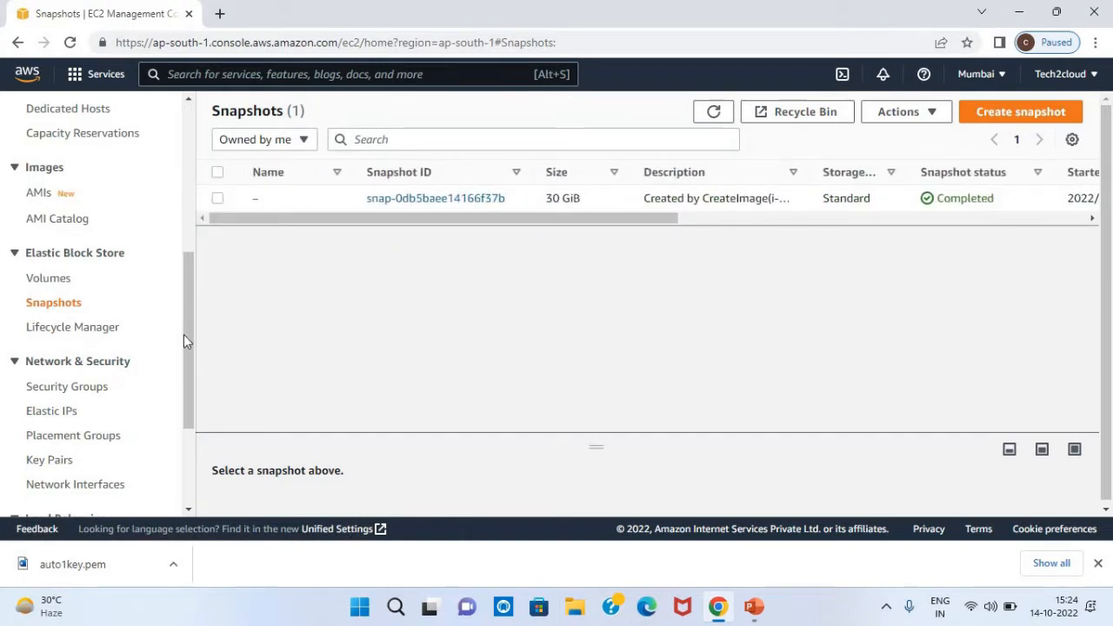
- Start creating an Auto Scaling group and name it autogrup1
scroll(130, 474, down, 2)
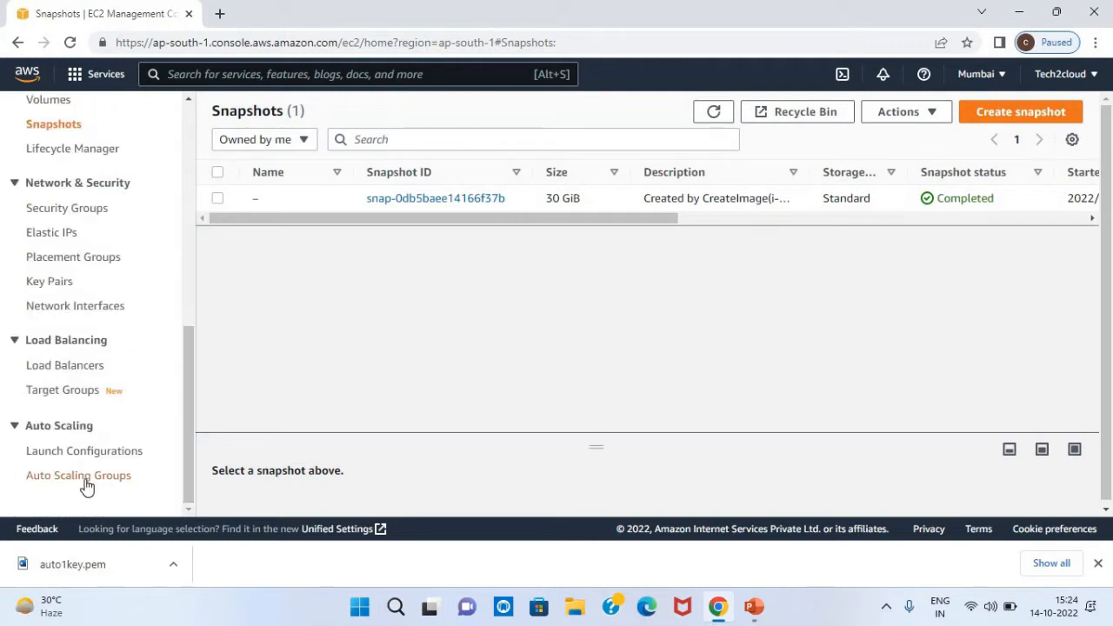
click(86, 480)
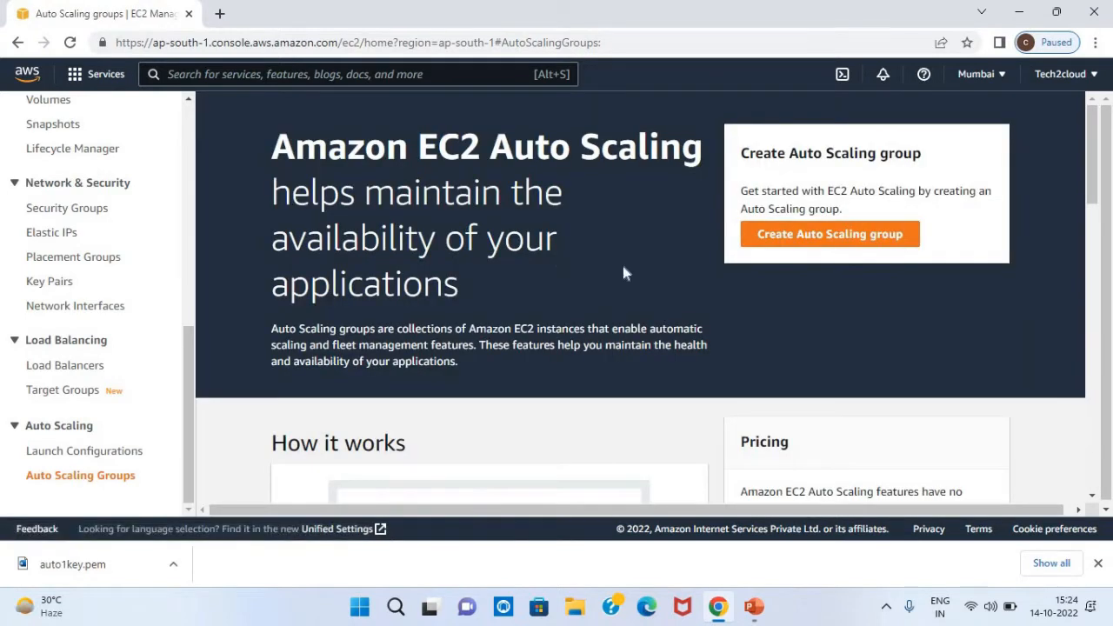
click(794, 242)
click(565, 354)
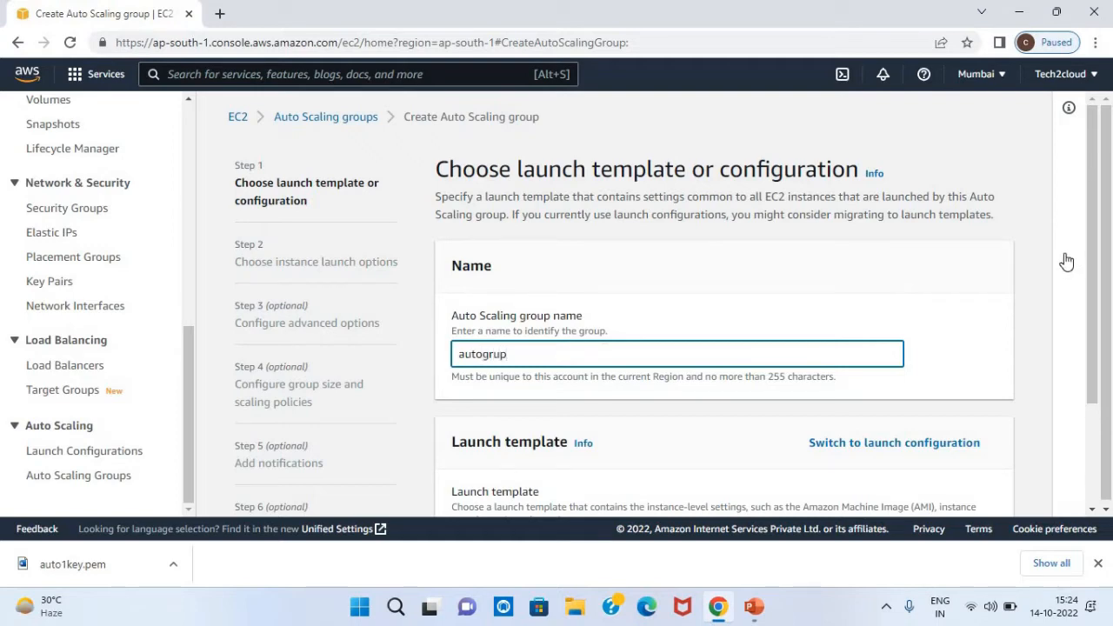
scroll(1093, 306, down, 1)
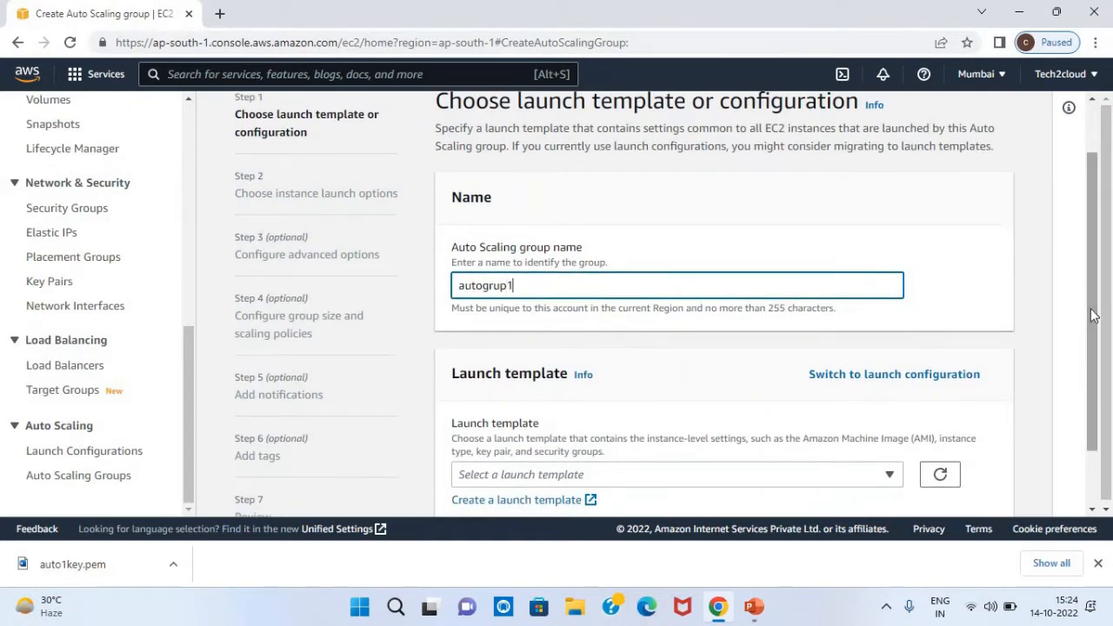
scroll(1093, 315, down, 1)
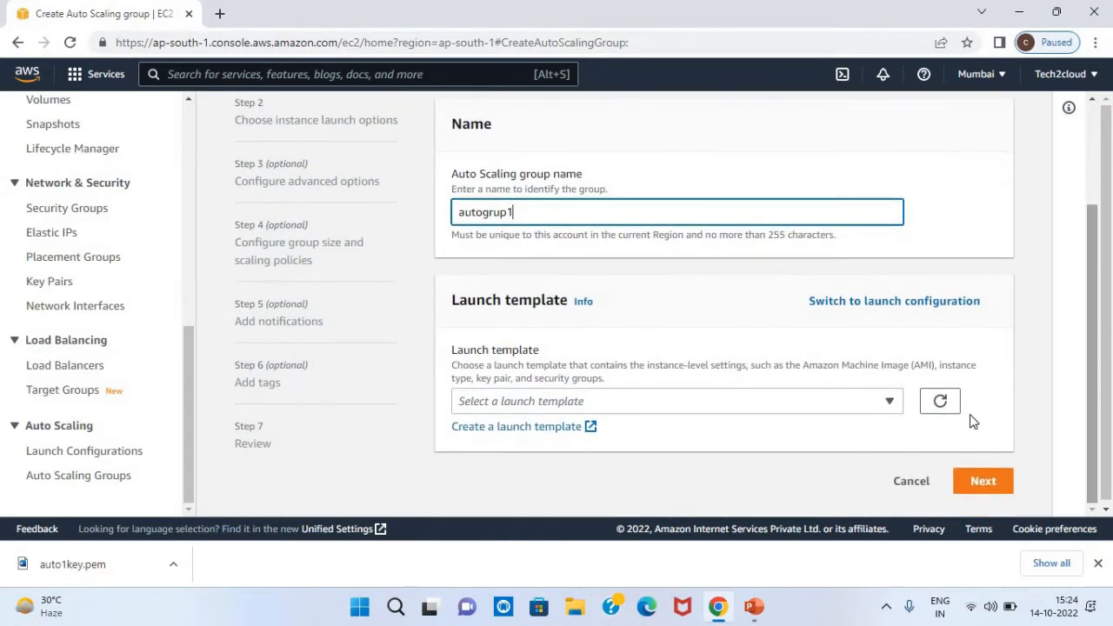
click(940, 404)
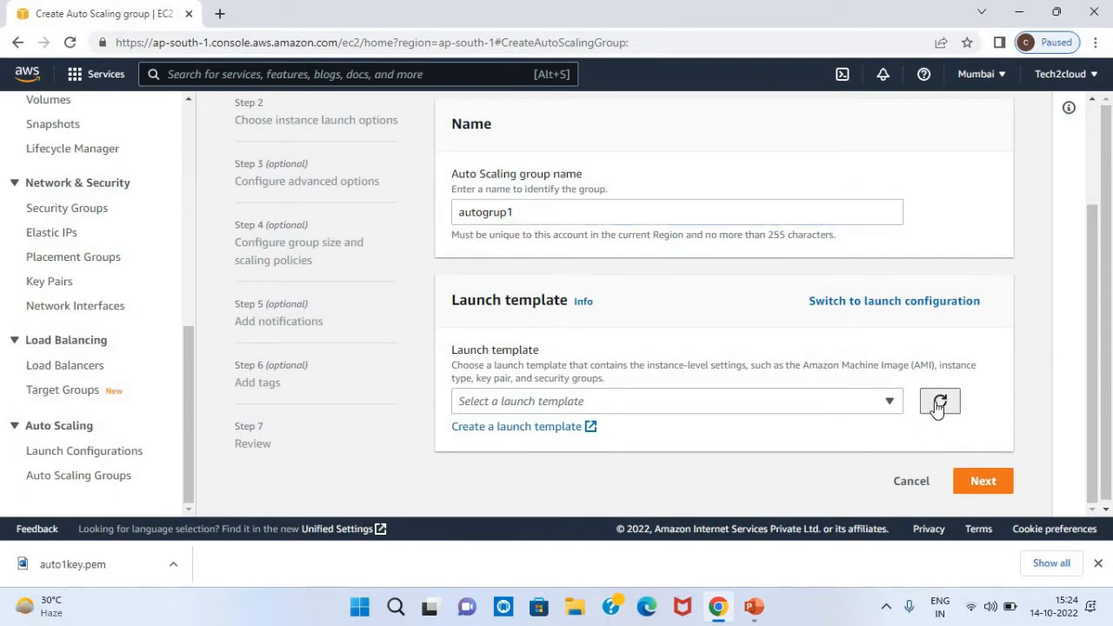
click(886, 403)
click(820, 446)
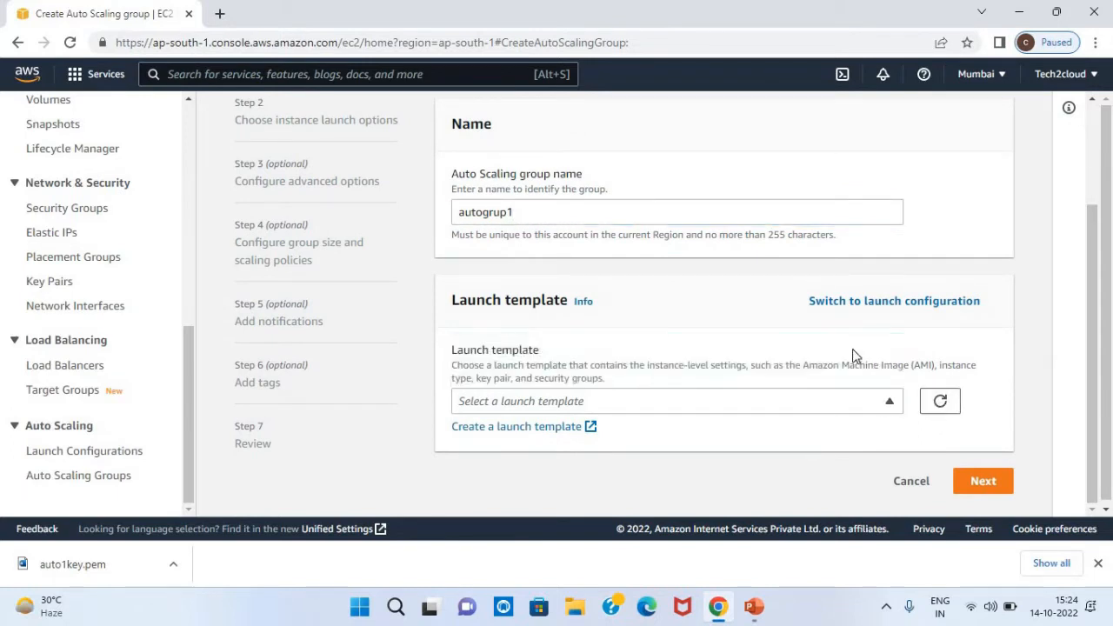
- Base the Auto Scaling group on the launch configuration myconfiguration instead of a launch template, and continue to the instance launch options
click(887, 302)
drag(1093, 330, 1093, 365)
click(869, 406)
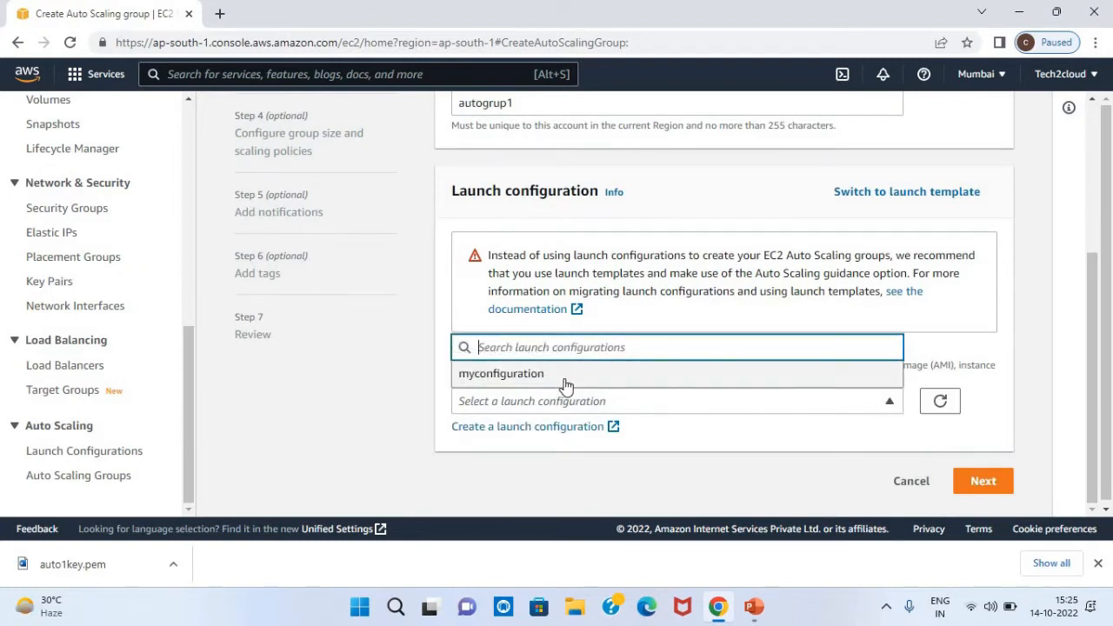
click(565, 376)
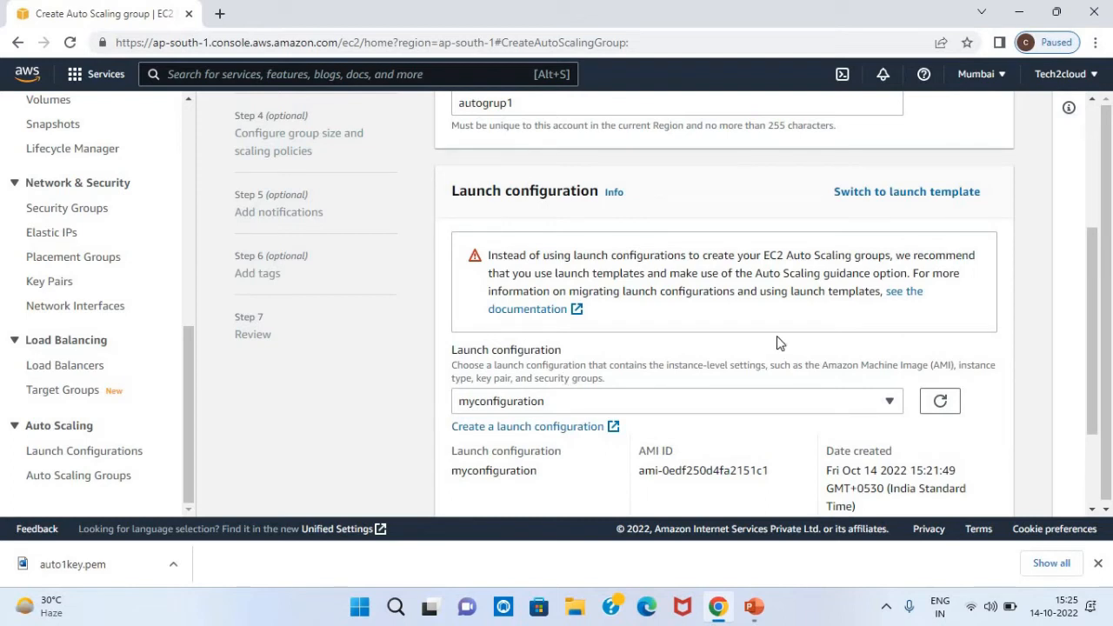
drag(1097, 324, 1097, 393)
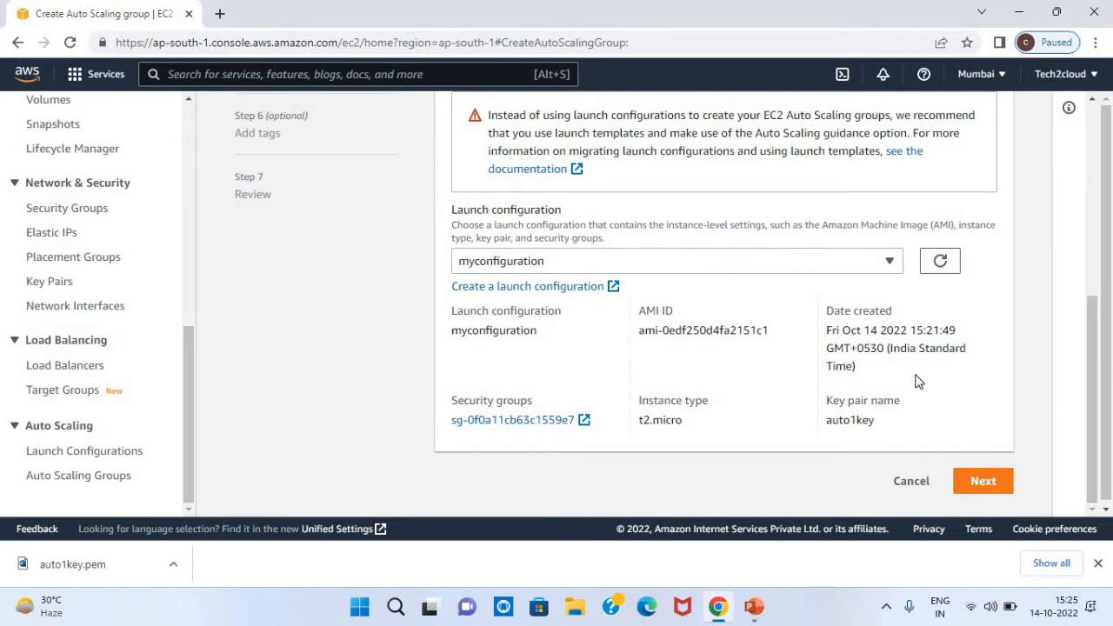
click(981, 483)
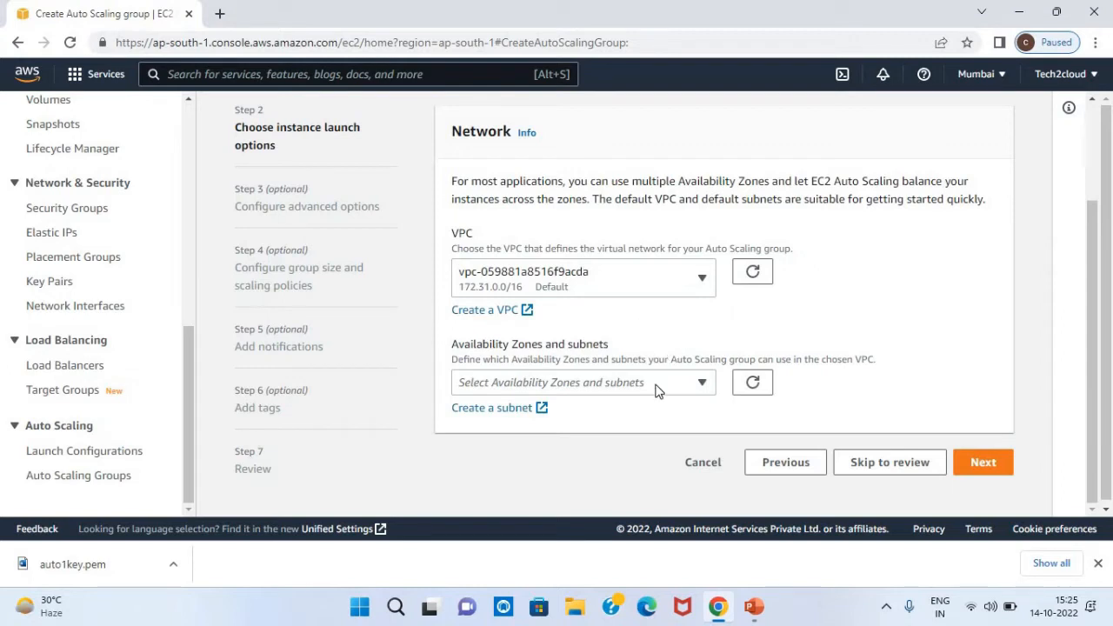
- Add the default subnets in ap-south-1a, ap-south-1b and ap-south-1c to the group's network, and continue to the advanced options
click(680, 393)
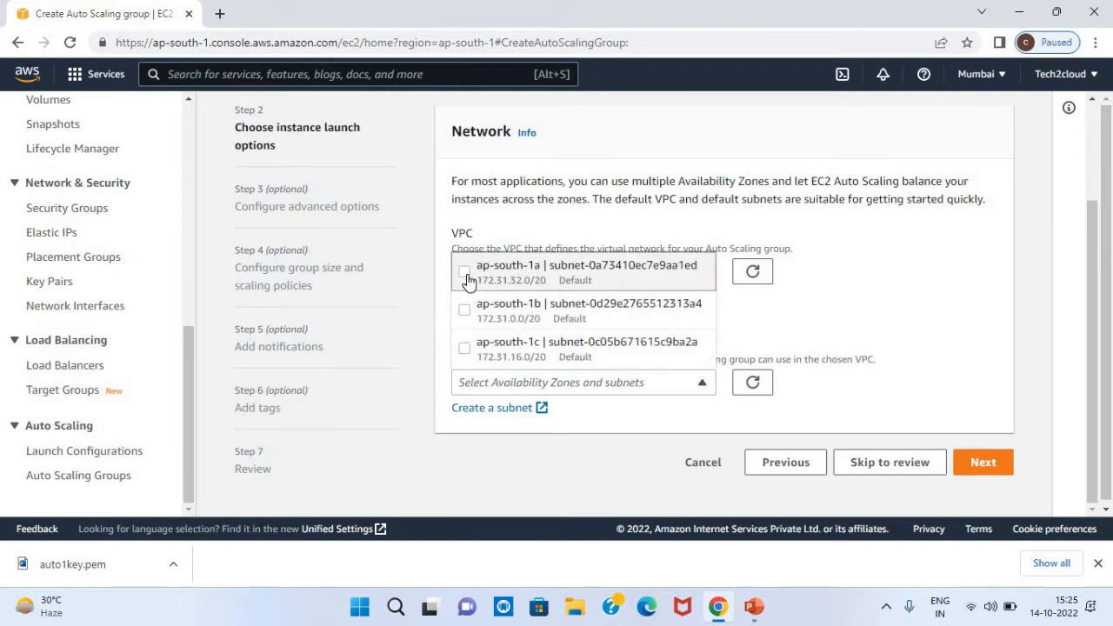
click(466, 275)
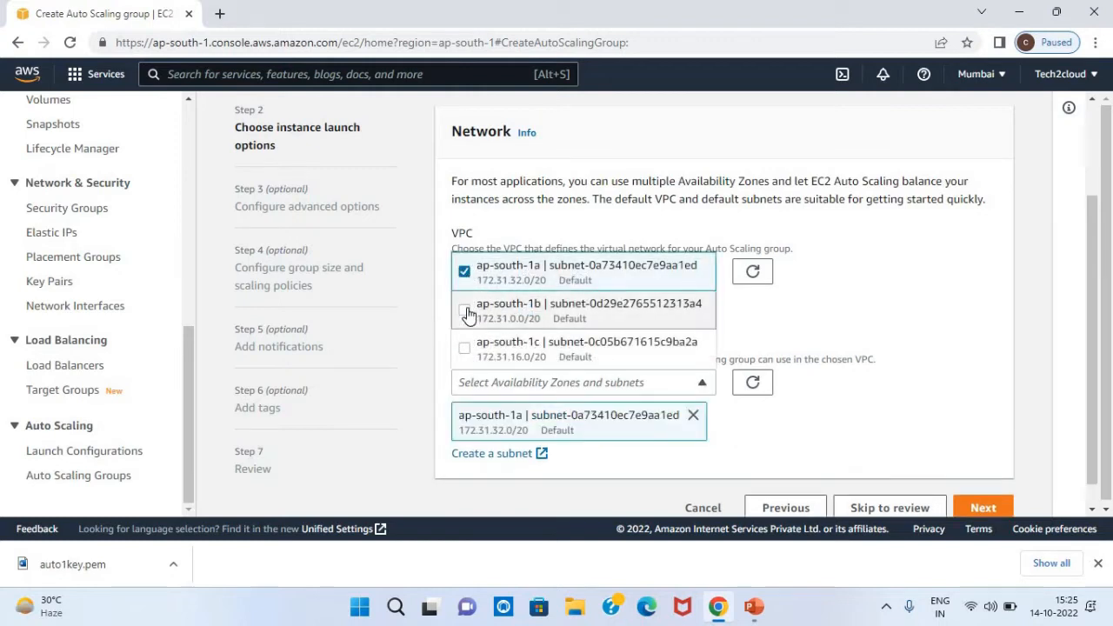
click(465, 310)
click(464, 350)
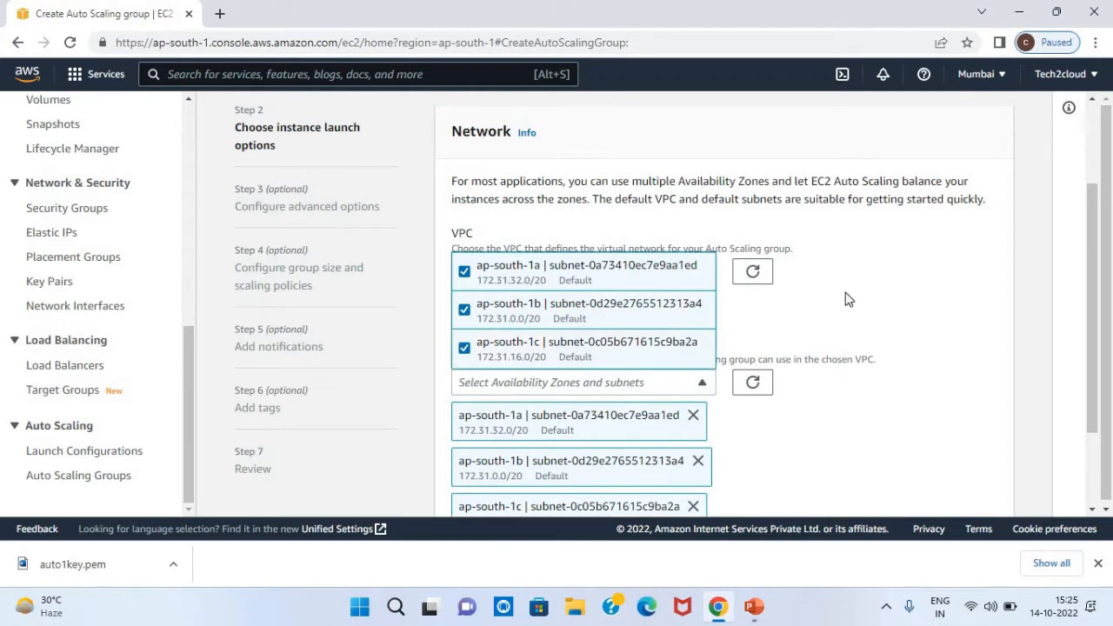
click(851, 299)
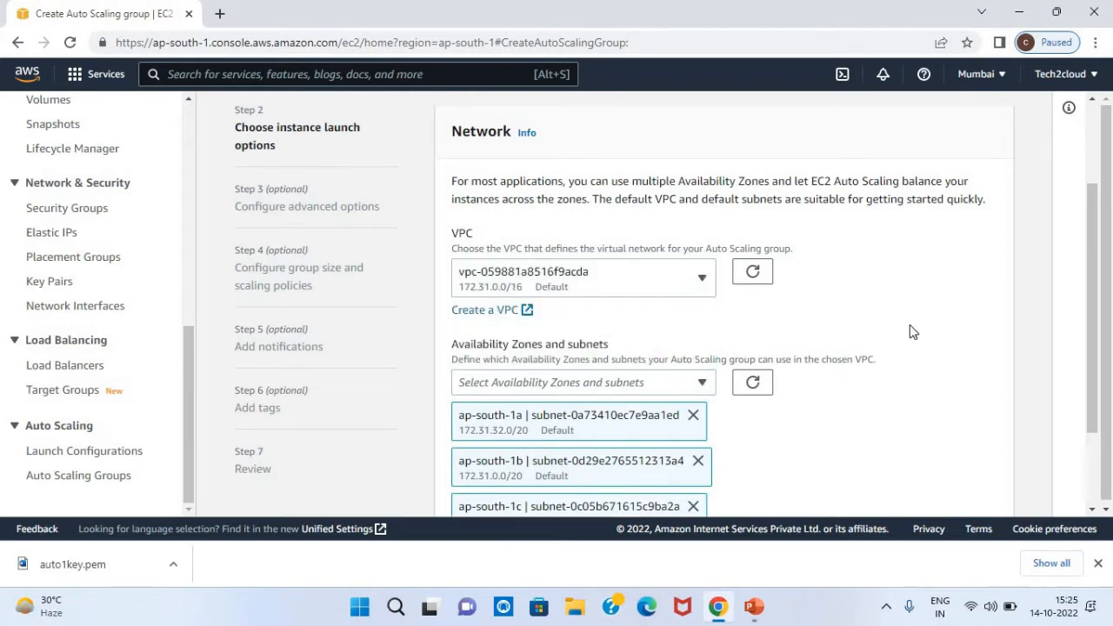
scroll(1092, 348, down, 2)
click(985, 484)
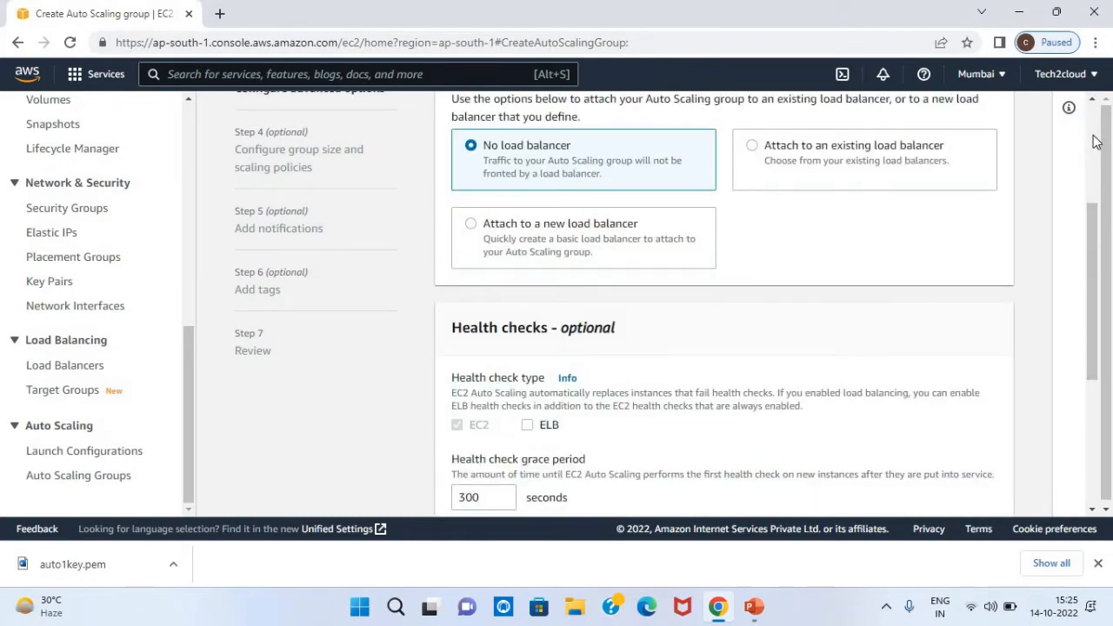
- Set the Auto Scaling group's health check grace period to 60 seconds
scroll(1096, 139, up, 3)
drag(1094, 159, 1094, 193)
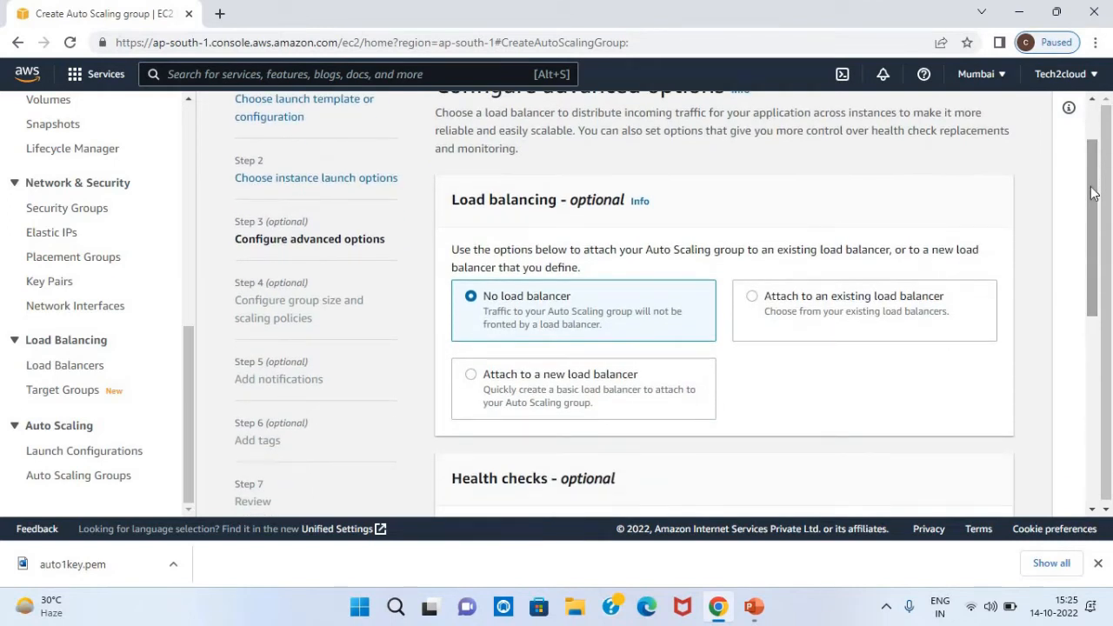
drag(1094, 193, 1096, 259)
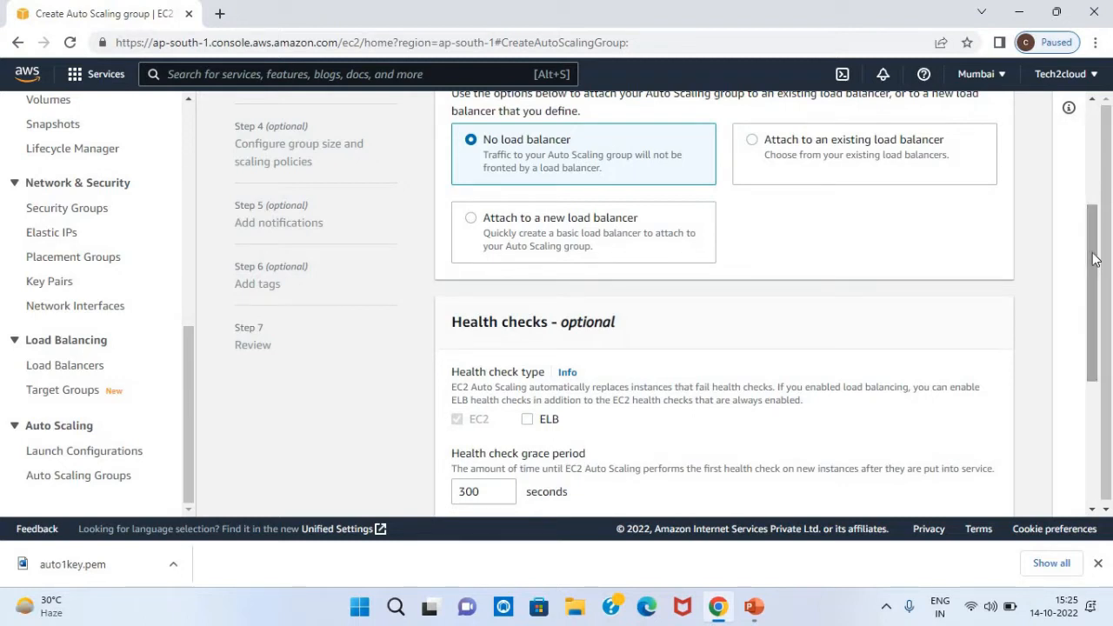
drag(1094, 260, 1089, 373)
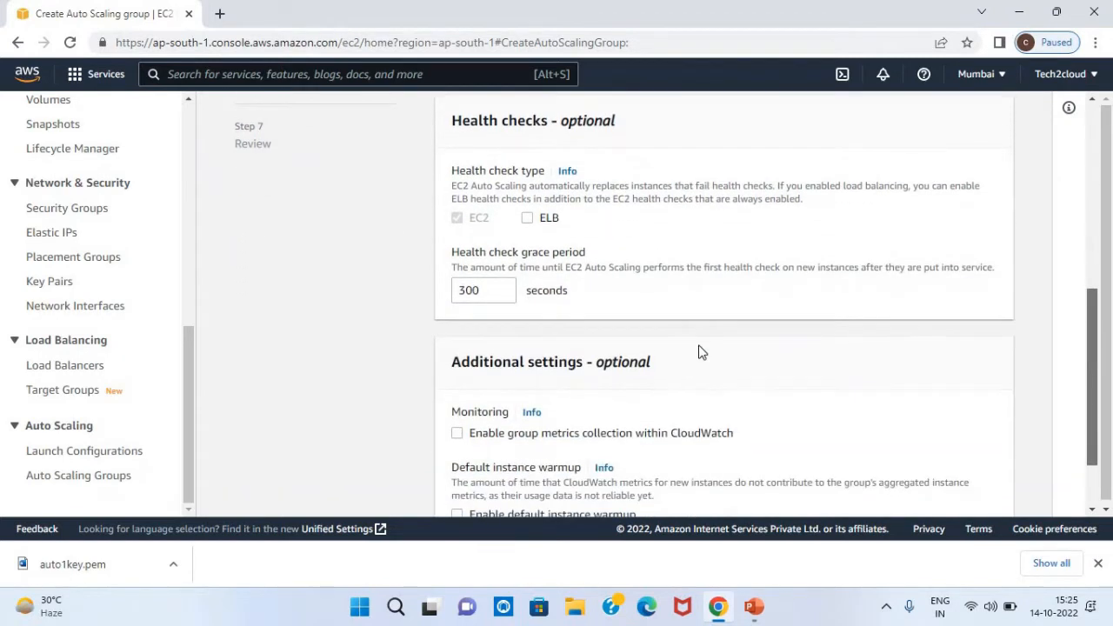
click(493, 288)
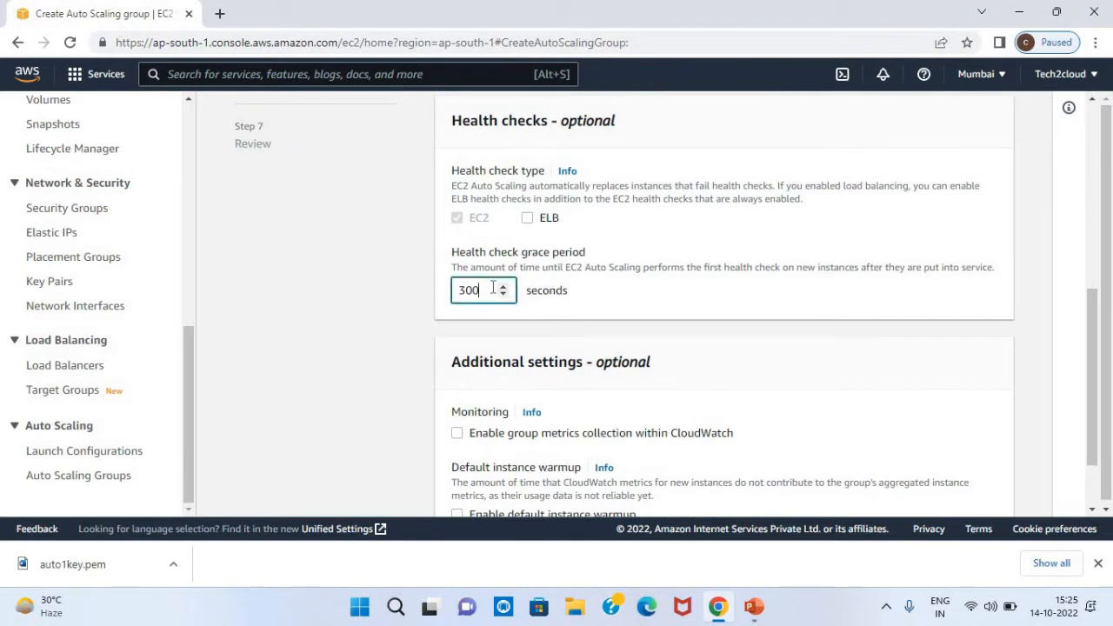
click(528, 219)
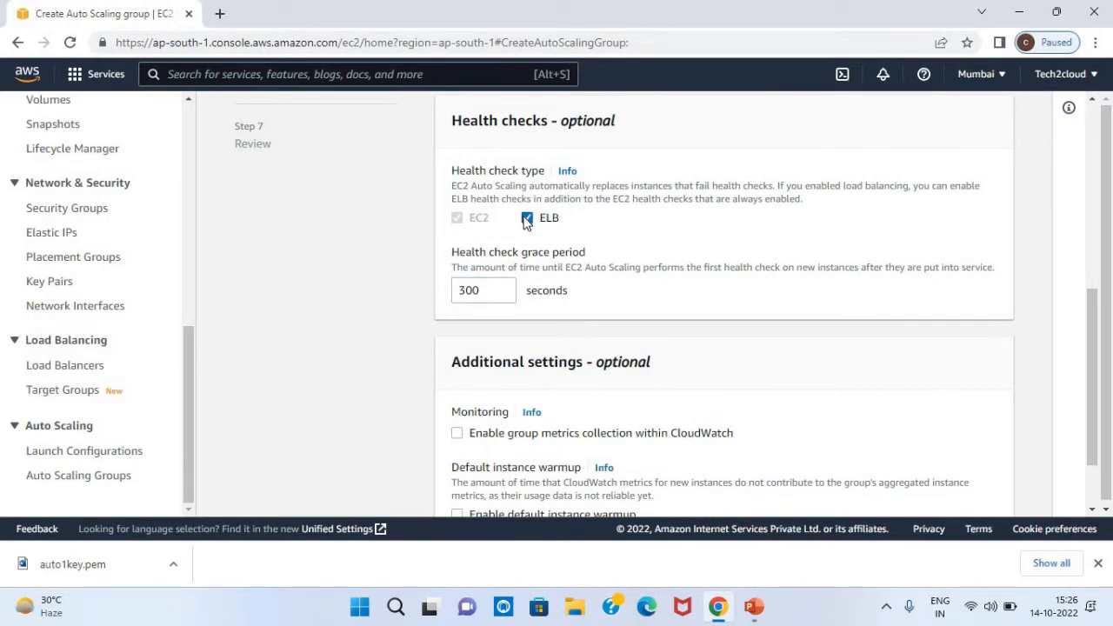
click(527, 221)
click(497, 293)
key(BackSpace)
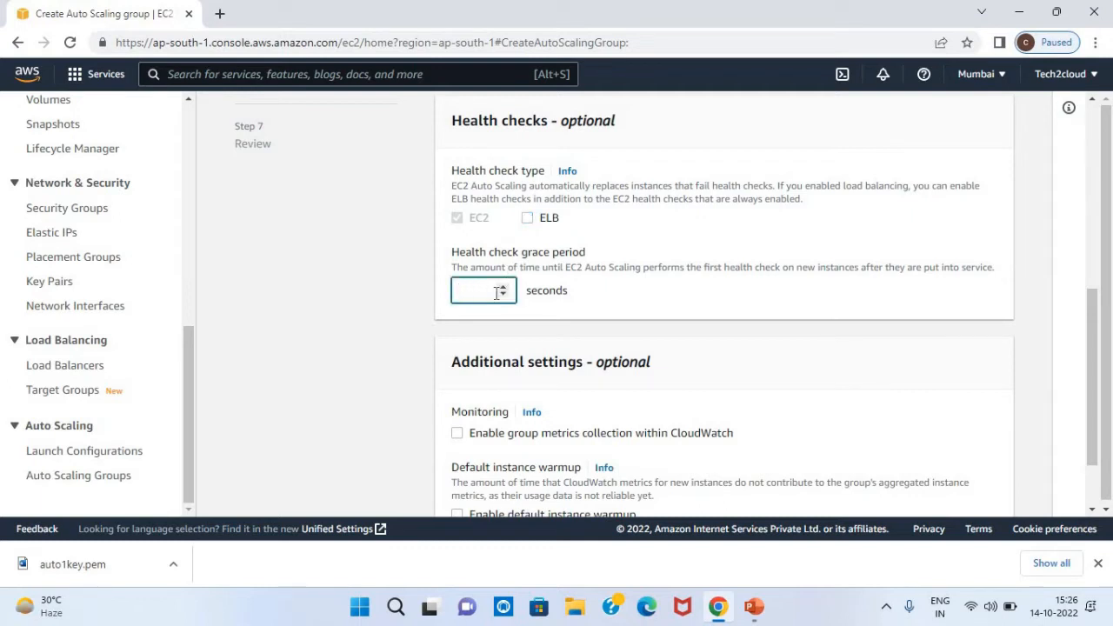
text(60)
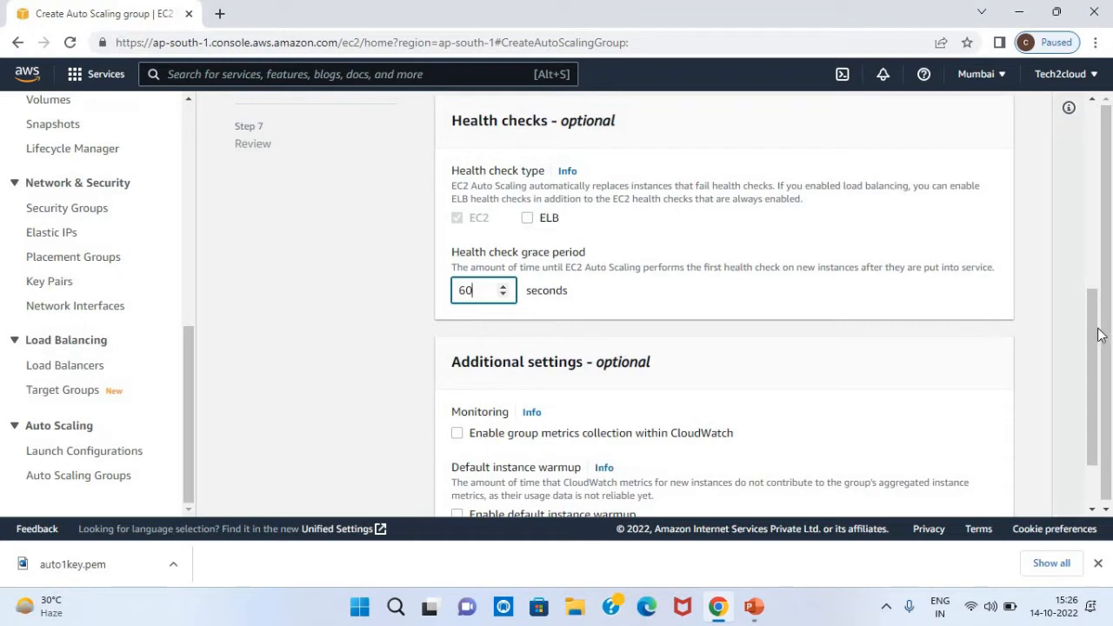
scroll(1093, 374, down, 1)
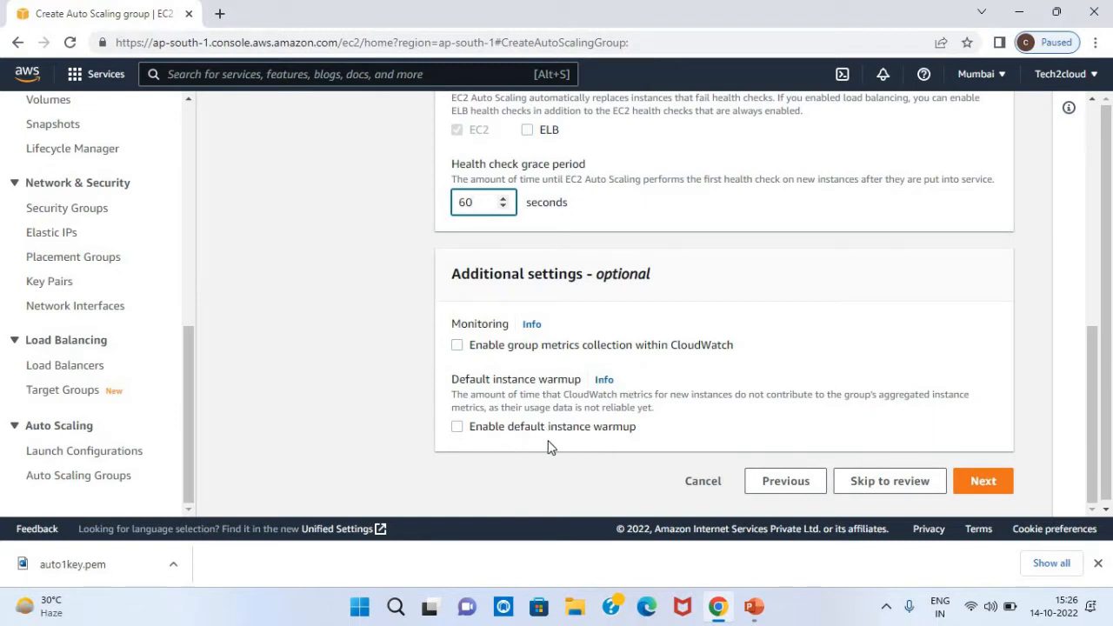
click(457, 427)
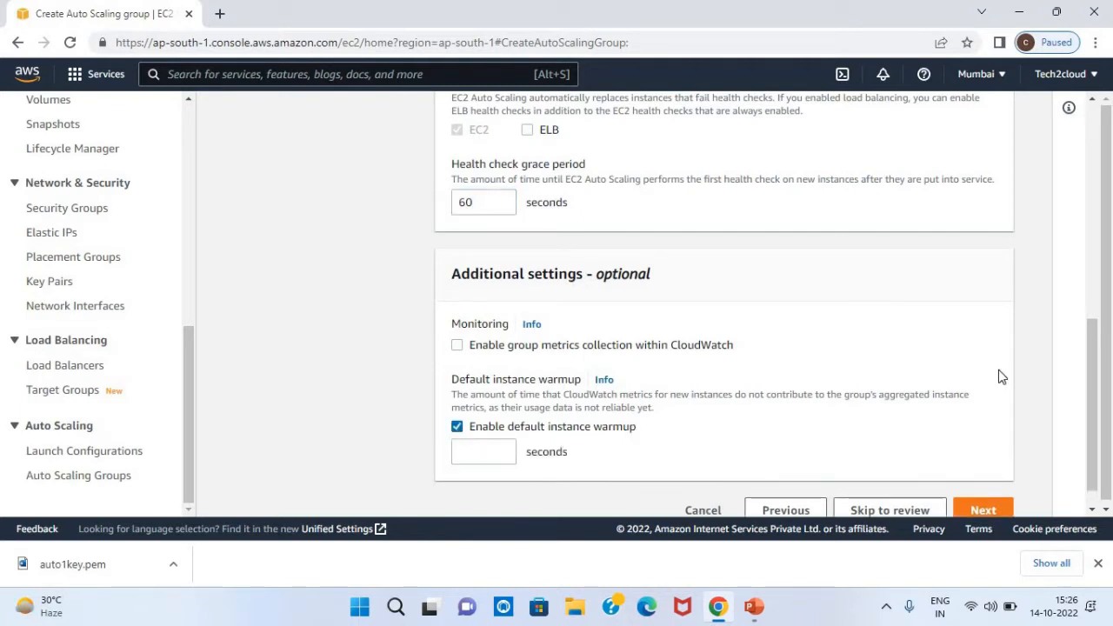
scroll(1085, 440, down, 1)
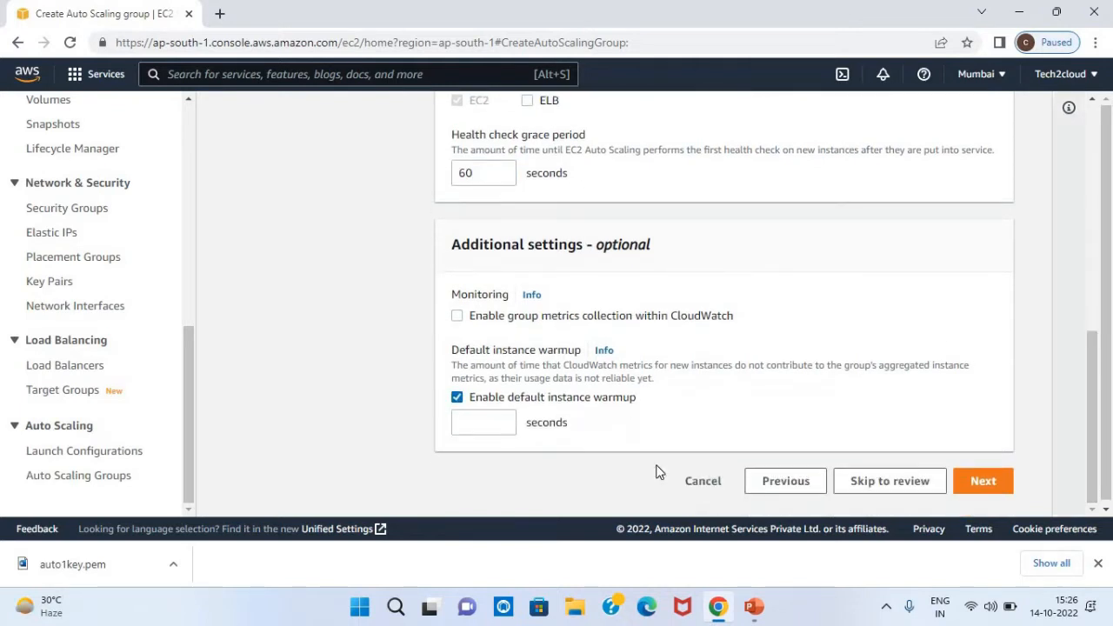
click(456, 396)
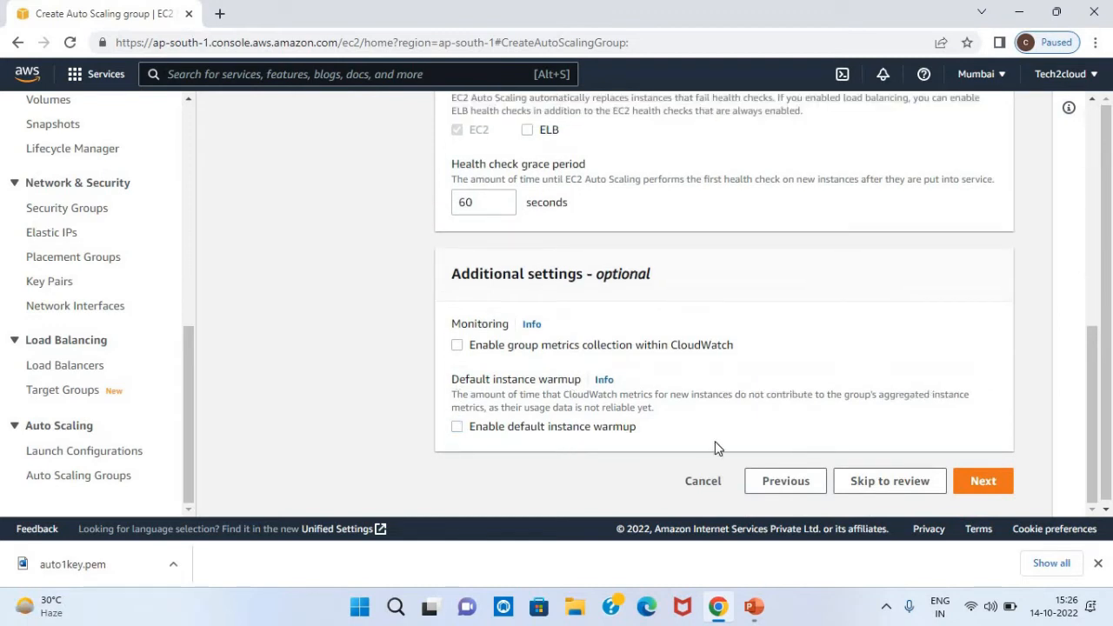
- Proceed to the group size settings and set the minimum capacity to 2 and the maximum capacity to 4
click(984, 483)
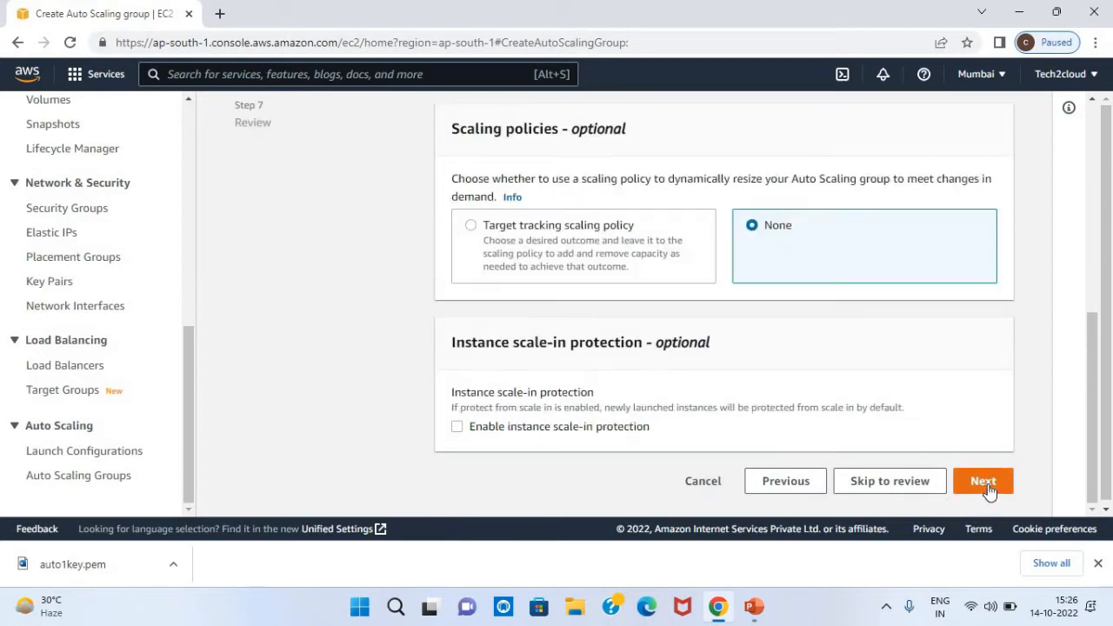
click(1094, 198)
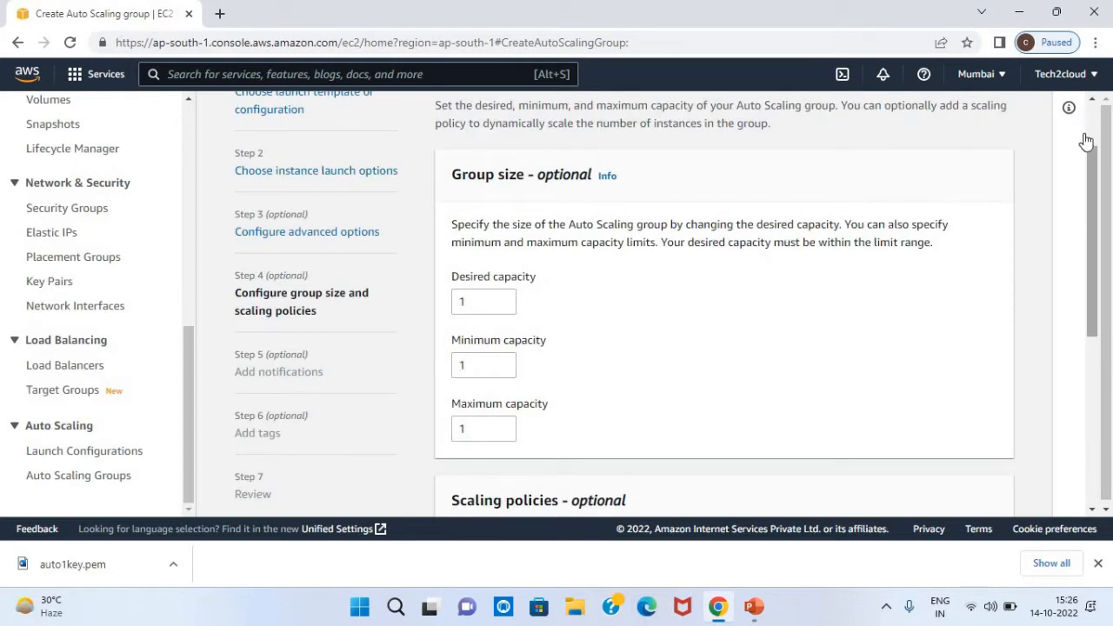
click(1094, 133)
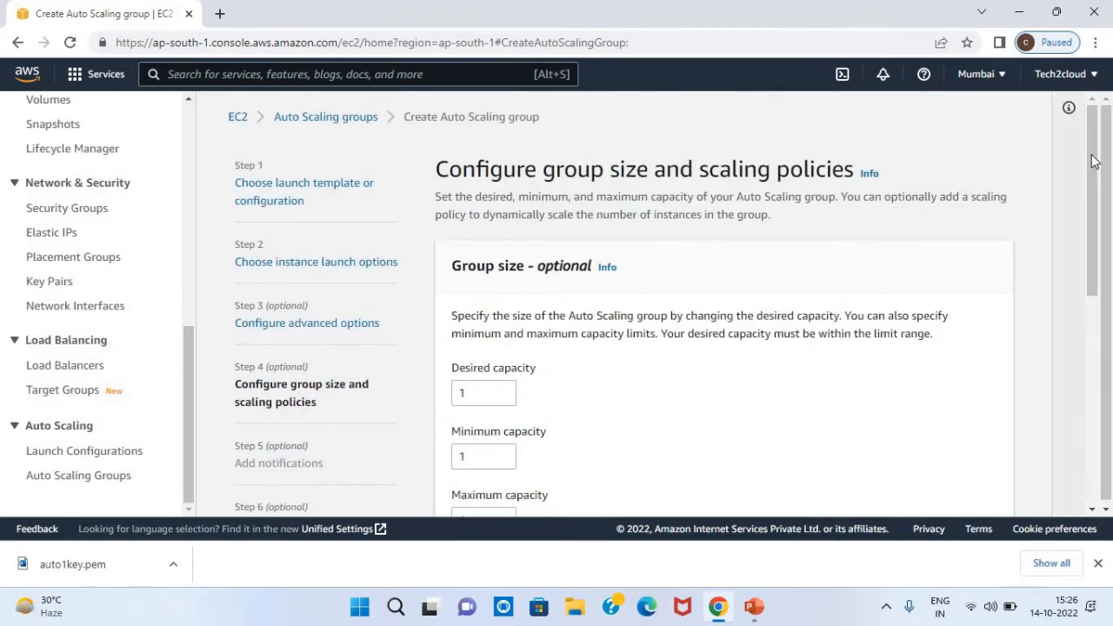
scroll(1094, 191, down, 1)
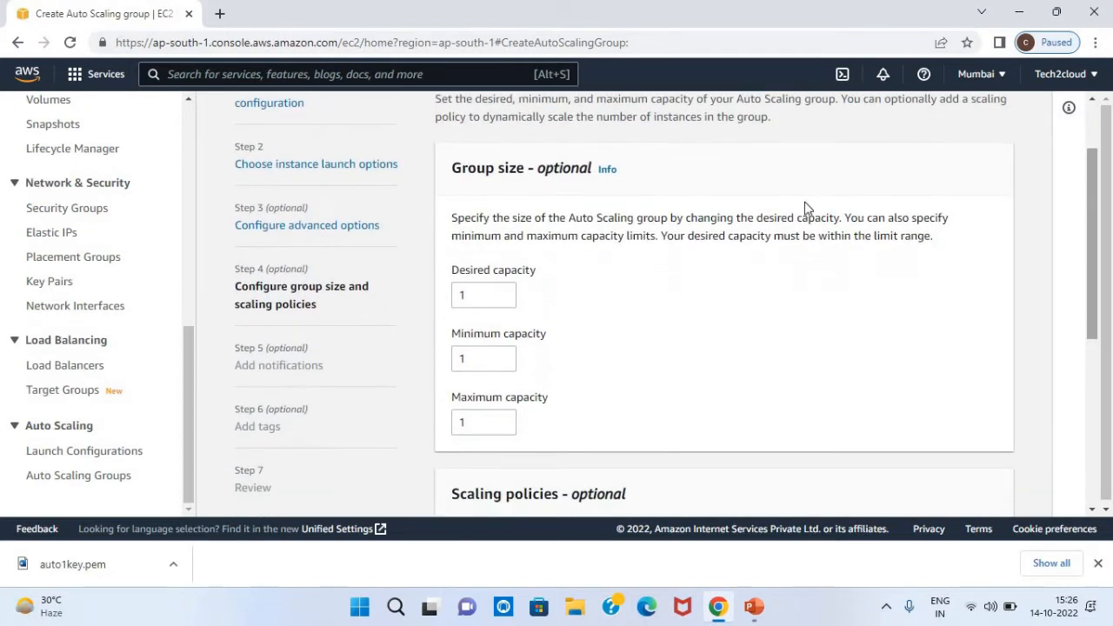
click(477, 356)
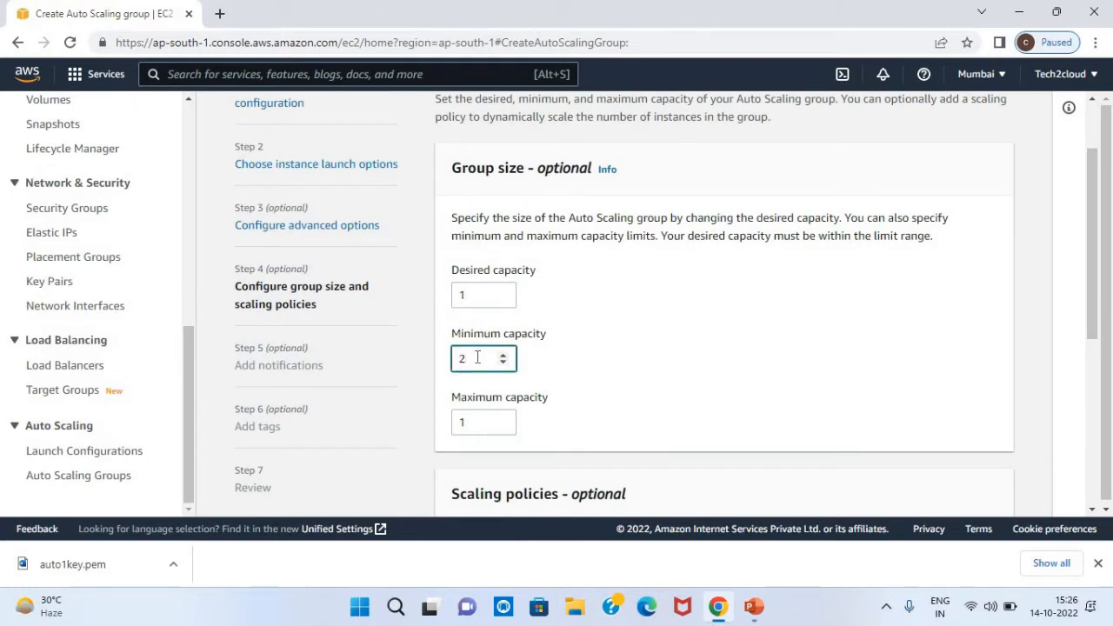
click(474, 422)
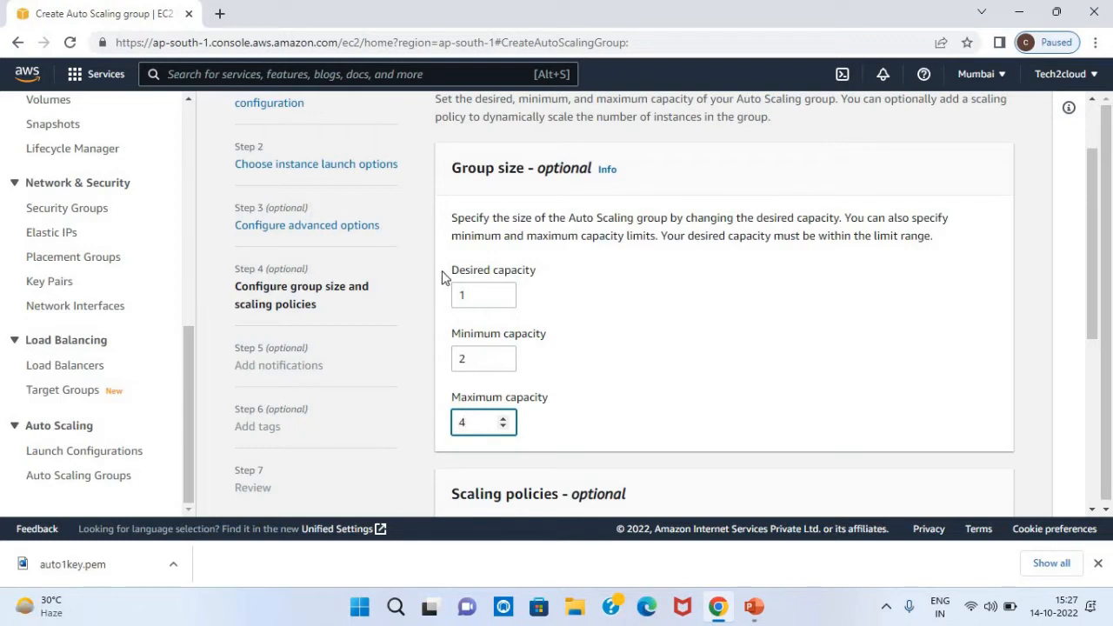
click(479, 294)
click(746, 354)
- Choose a target tracking scaling policy for the Auto Scaling group
scroll(1094, 302, down, 1)
drag(1095, 301, 1090, 338)
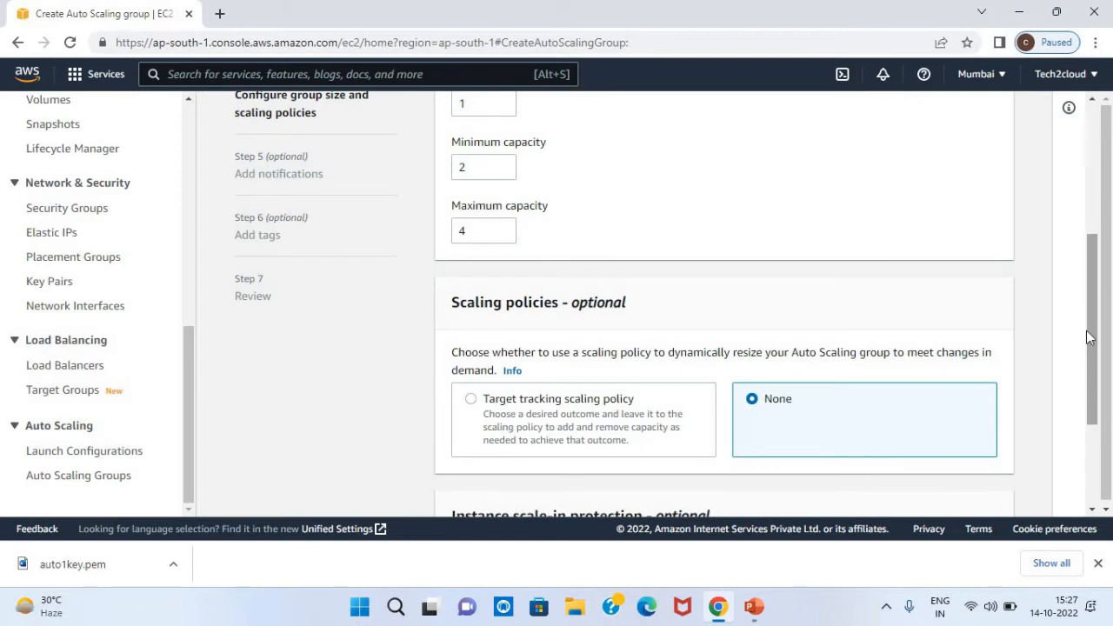
drag(1089, 338, 1061, 400)
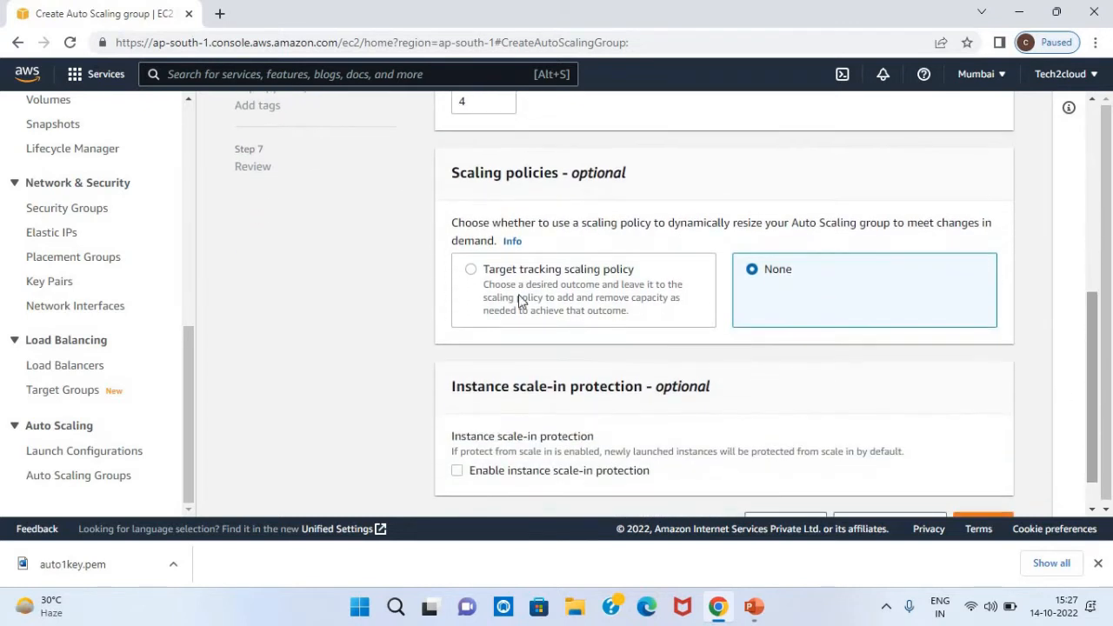
click(470, 271)
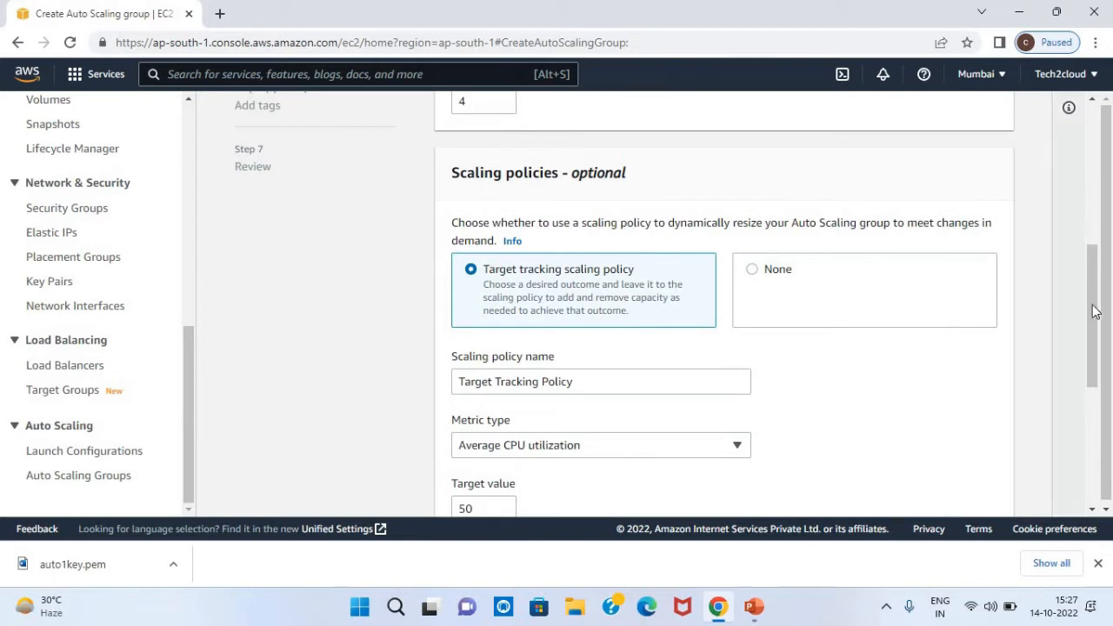
- Set the target tracking policy's instance warm-up time to 60 seconds
drag(1094, 319, 1096, 359)
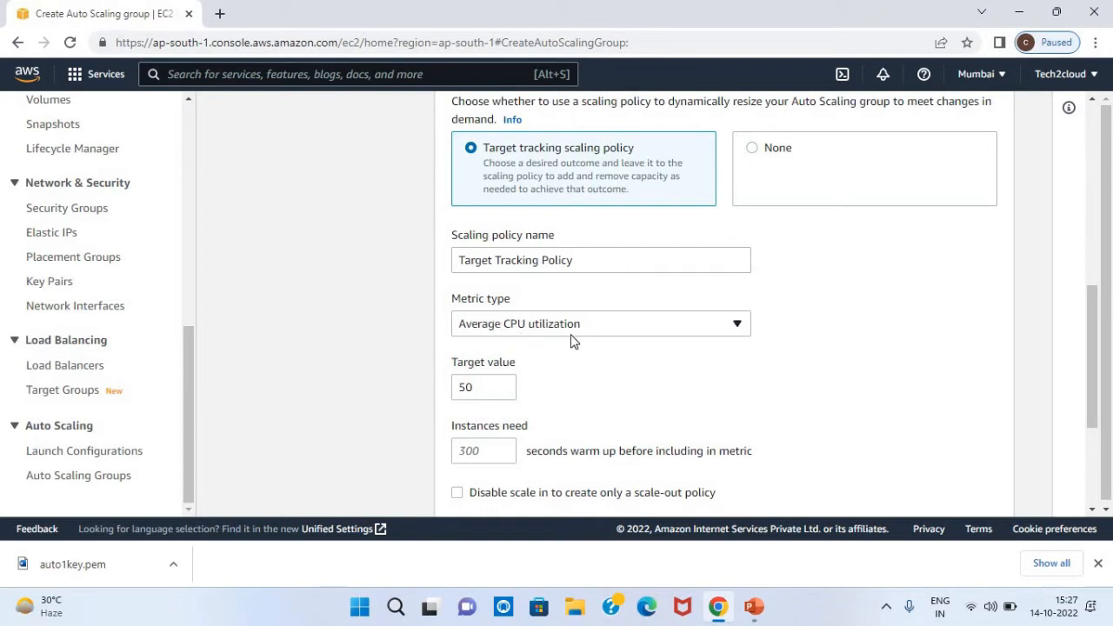
drag(1096, 316, 1096, 348)
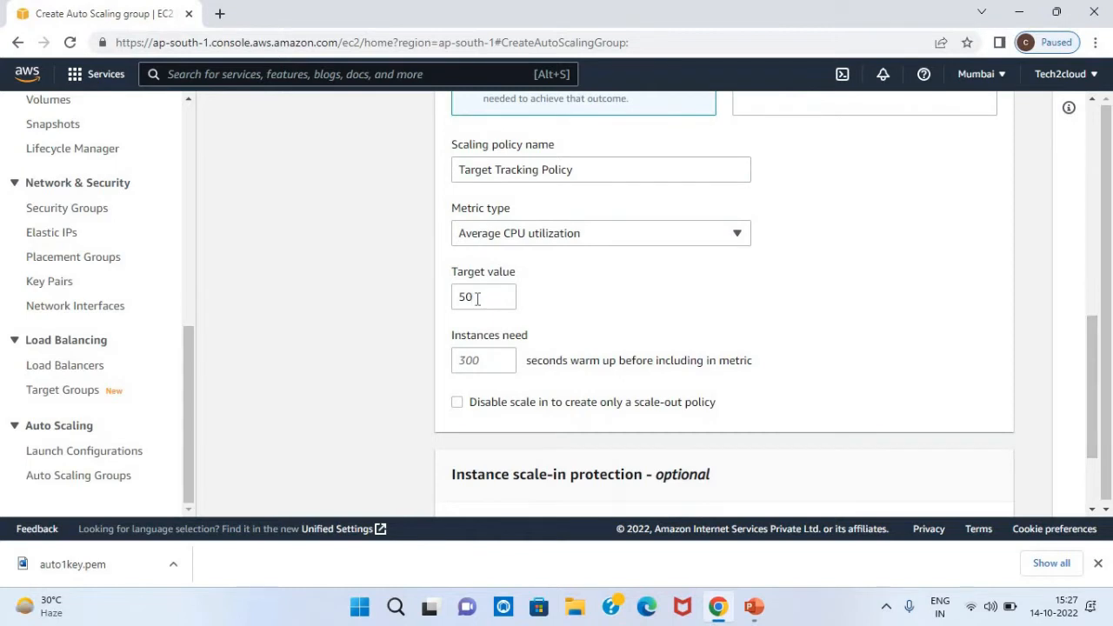
click(477, 299)
click(556, 304)
click(492, 370)
text(60)
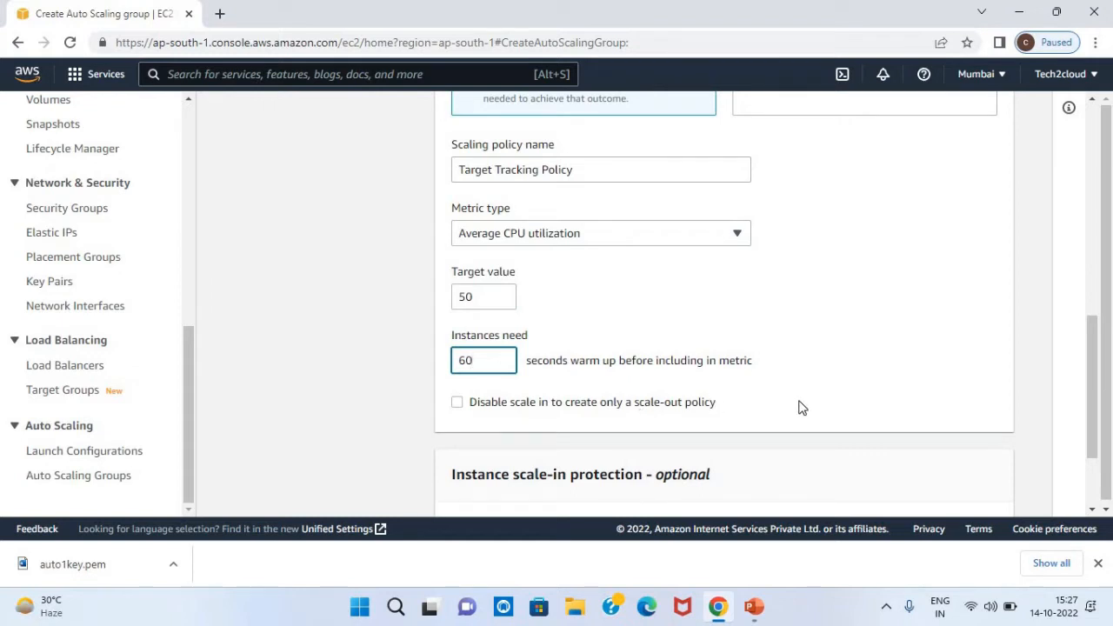
- Disable scale-in so the target tracking policy only scales out, and try to proceed past the group size settings
click(457, 402)
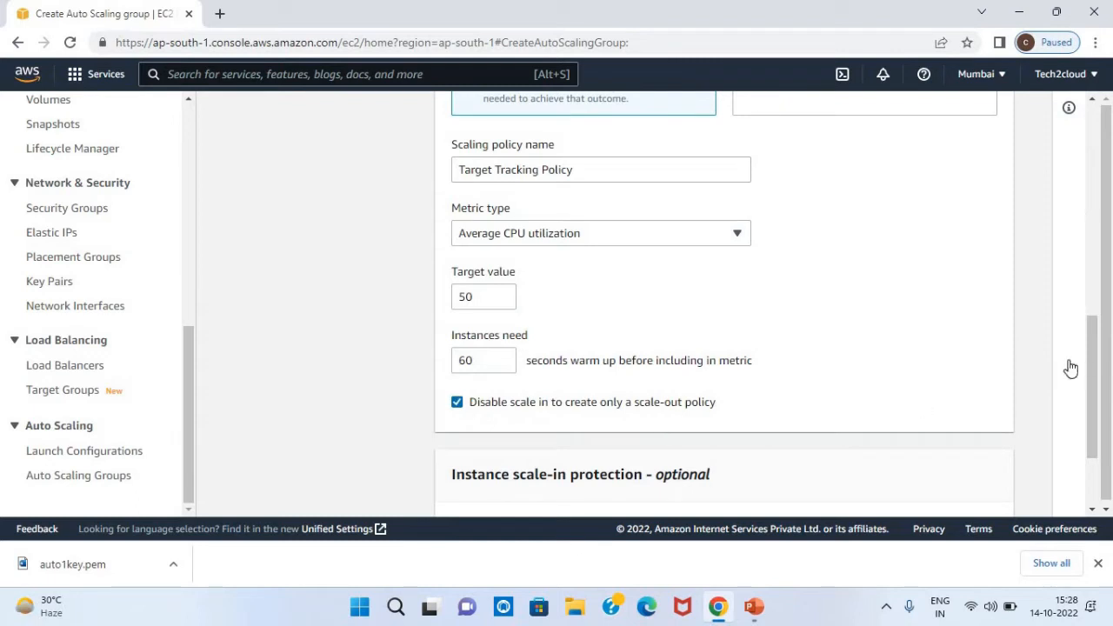
drag(1096, 391, 1096, 436)
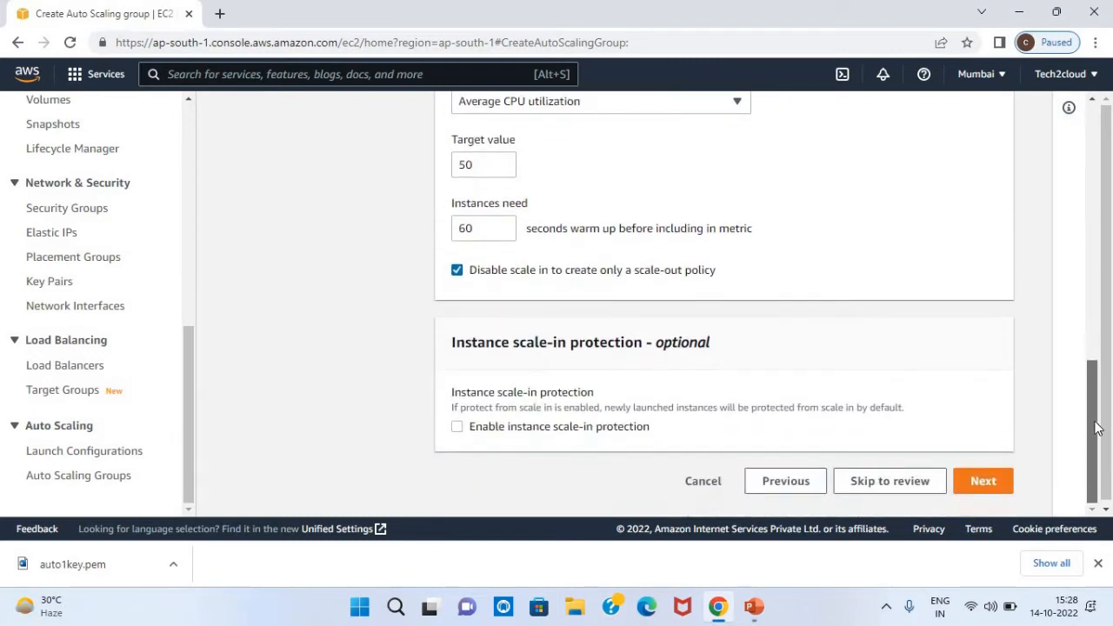
click(973, 482)
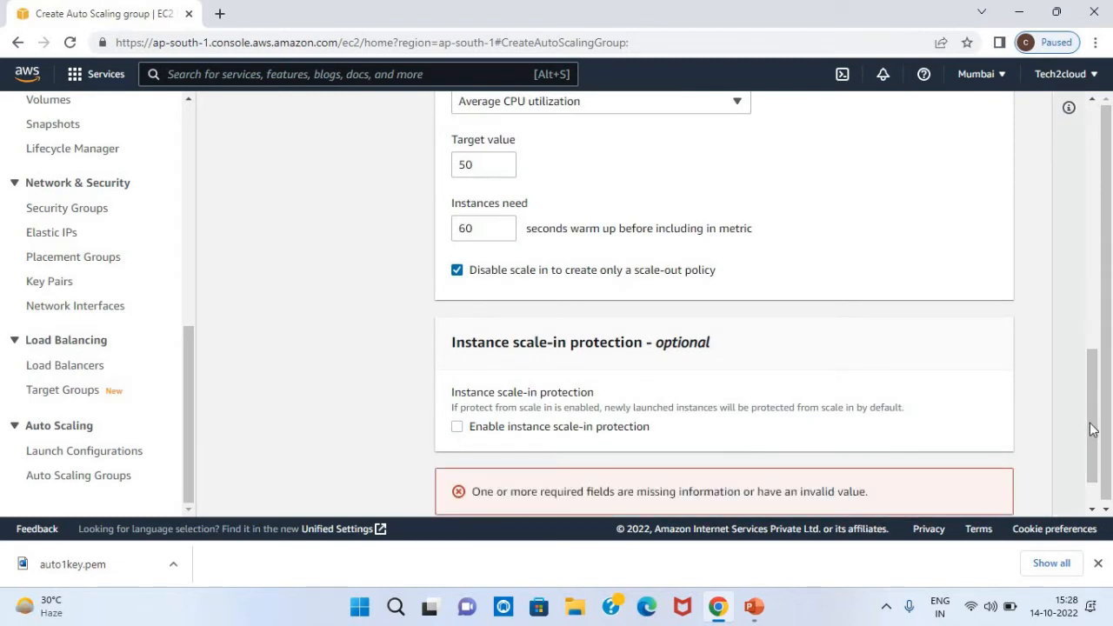
- Set the Auto Scaling group's desired capacity to 2 and its minimum capacity to 1
drag(1096, 465, 1098, 480)
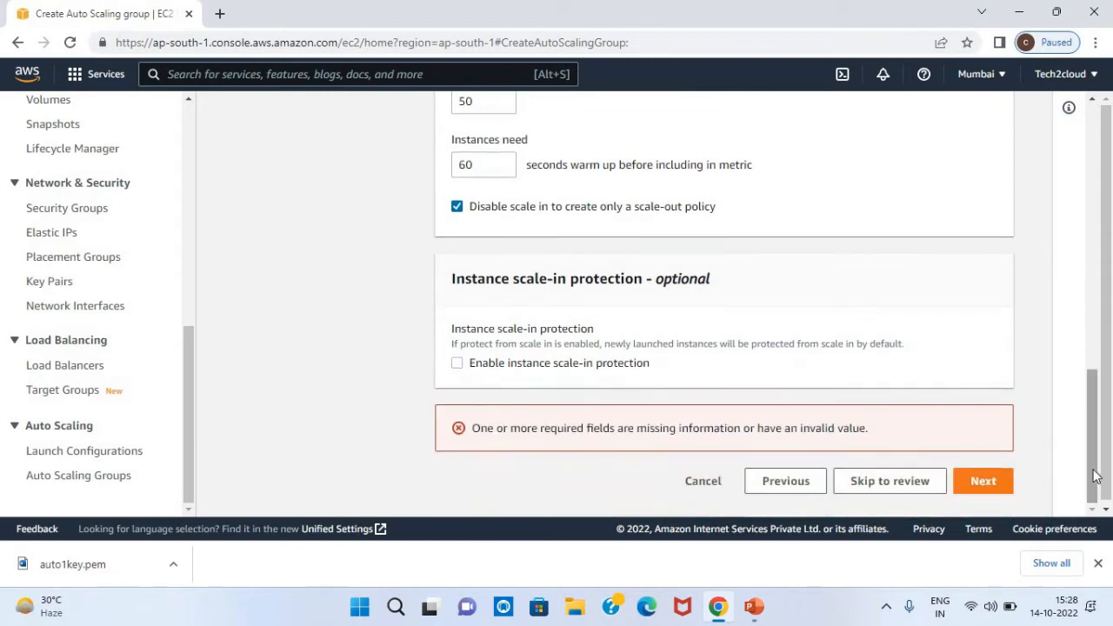
scroll(1048, 345, up, 4)
scroll(1047, 344, up, 4)
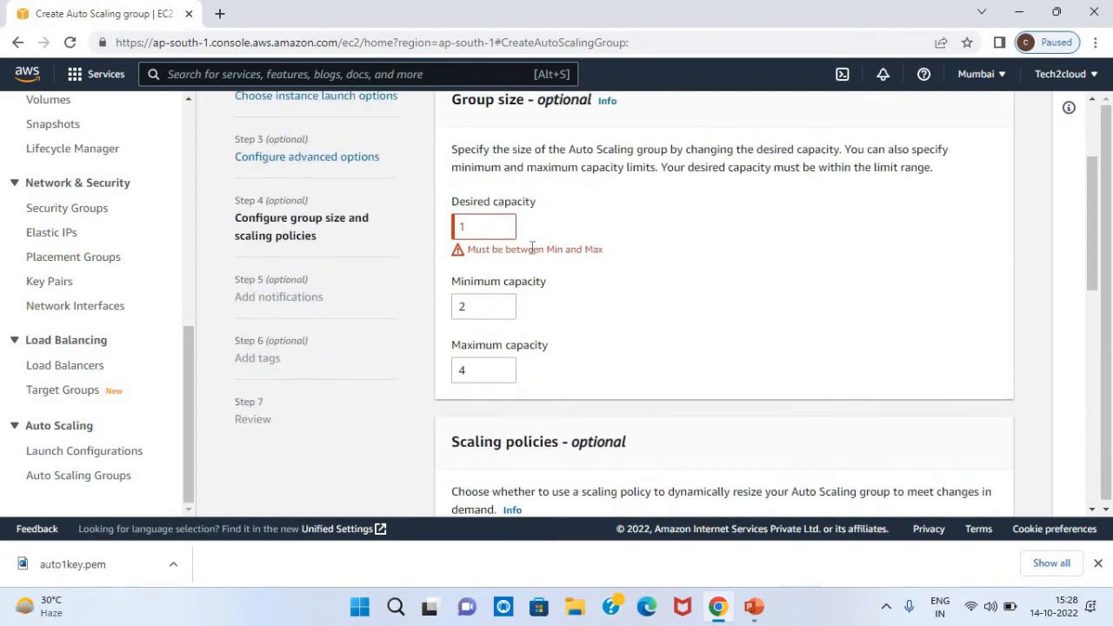
click(483, 227)
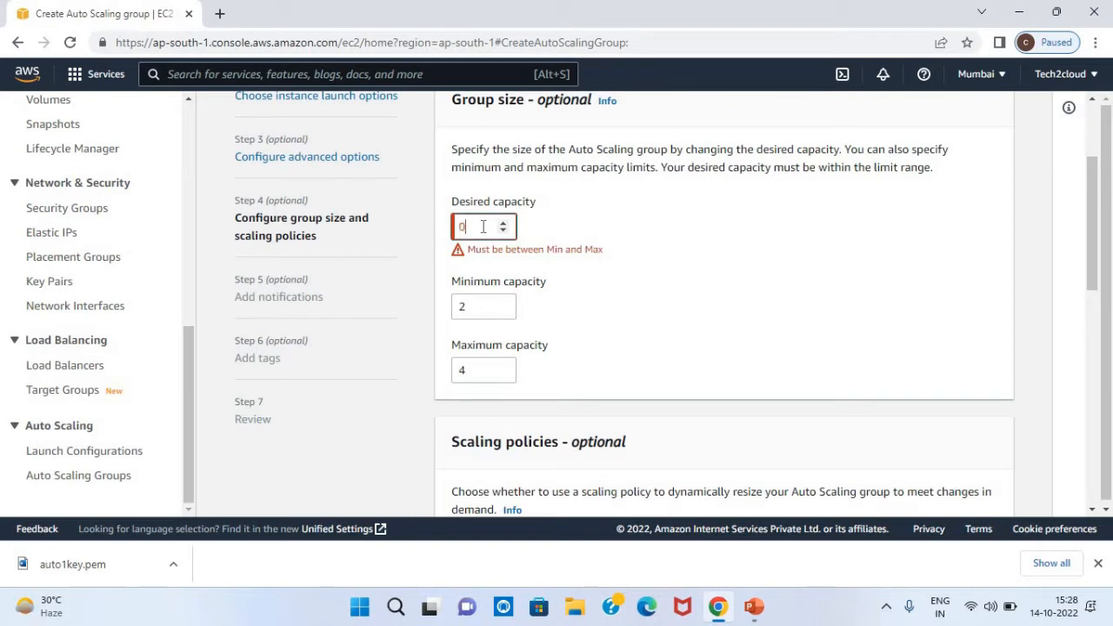
key(BackSpace)
text(2)
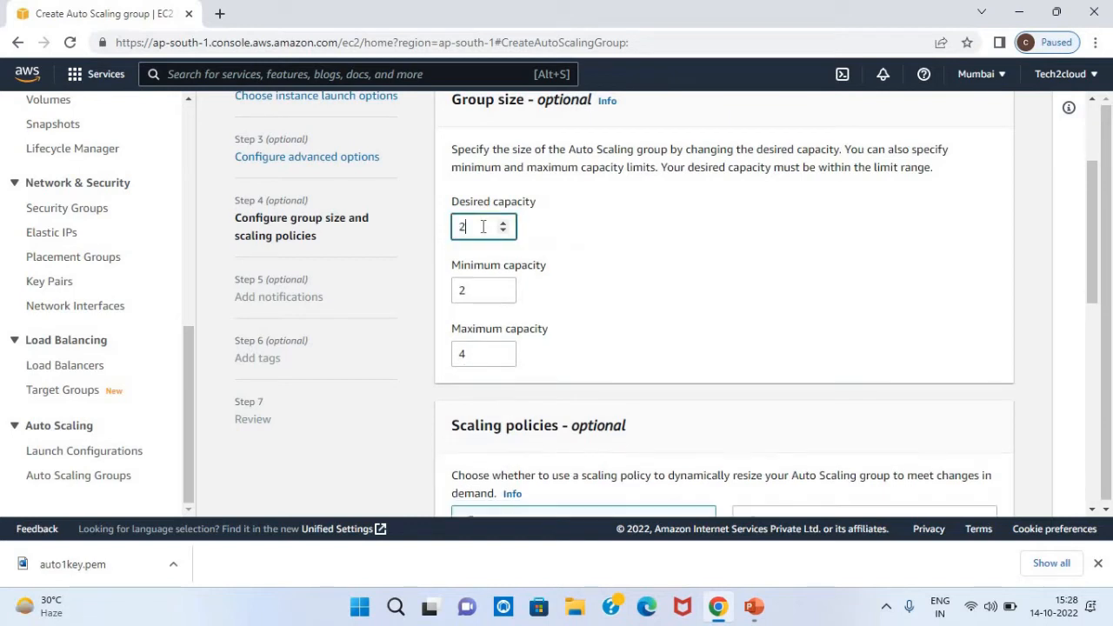
click(468, 289)
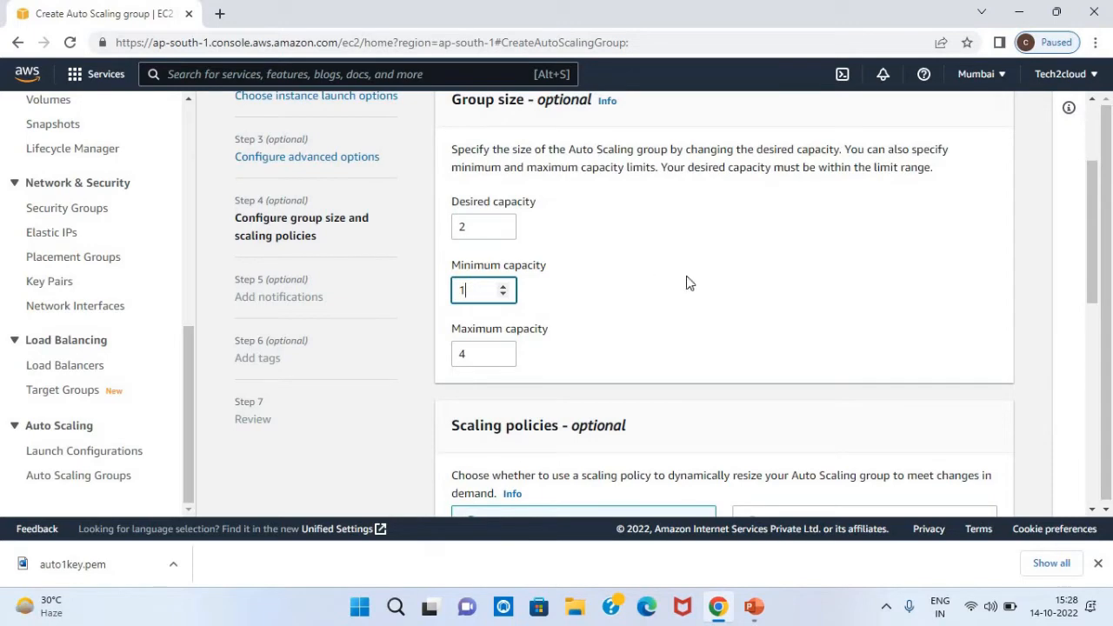
- Proceed through the notifications and tags stages to the review without adding any notifications or tags
drag(1096, 242, 1095, 492)
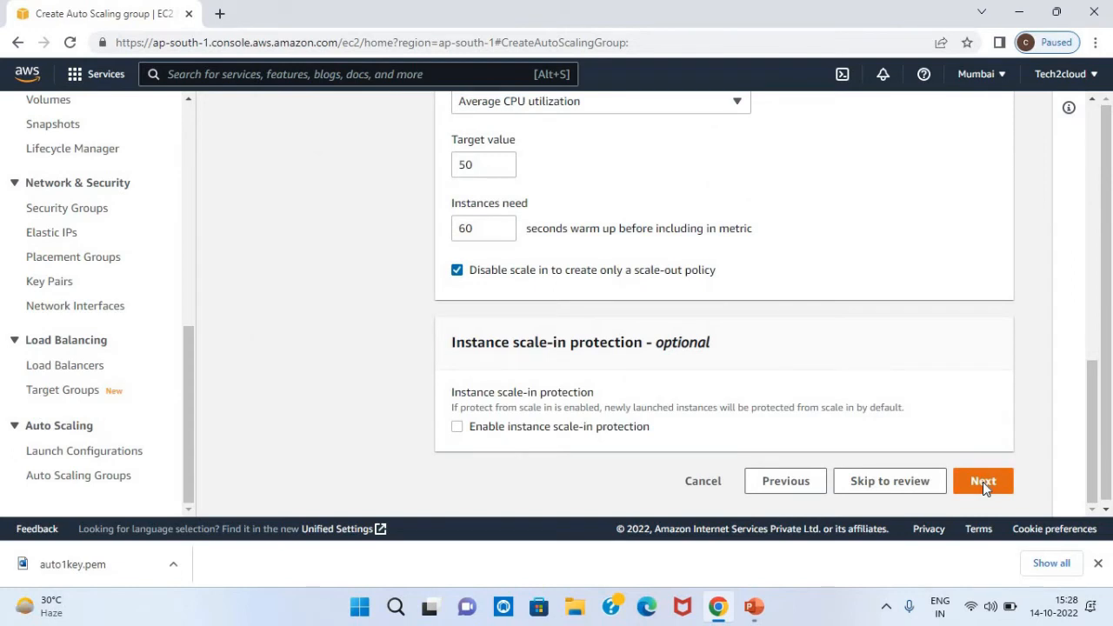
click(983, 483)
click(985, 182)
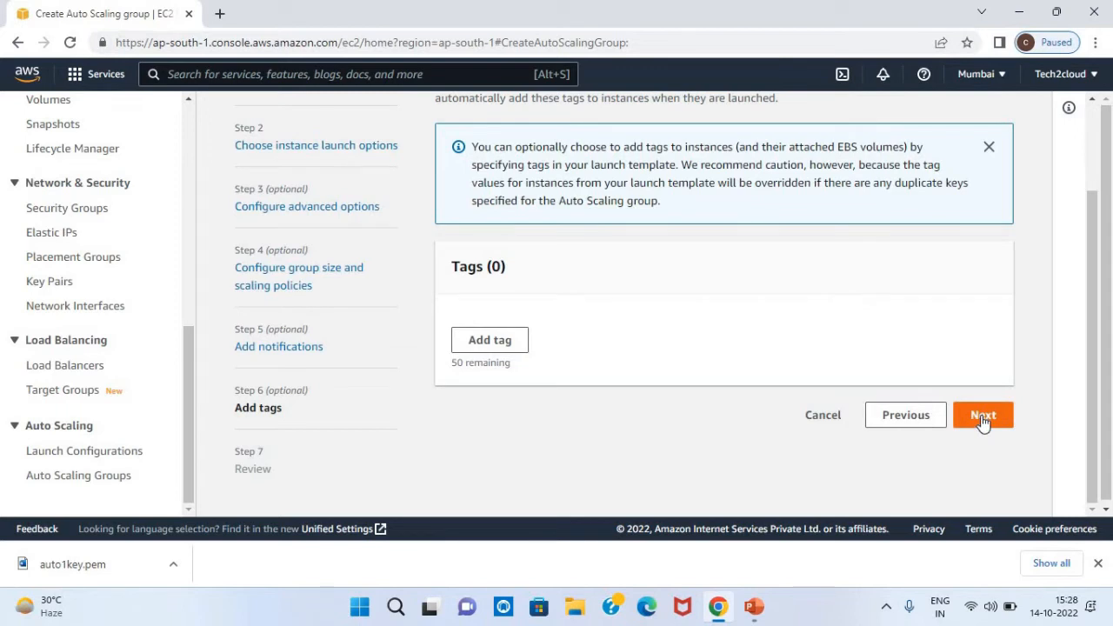
click(983, 417)
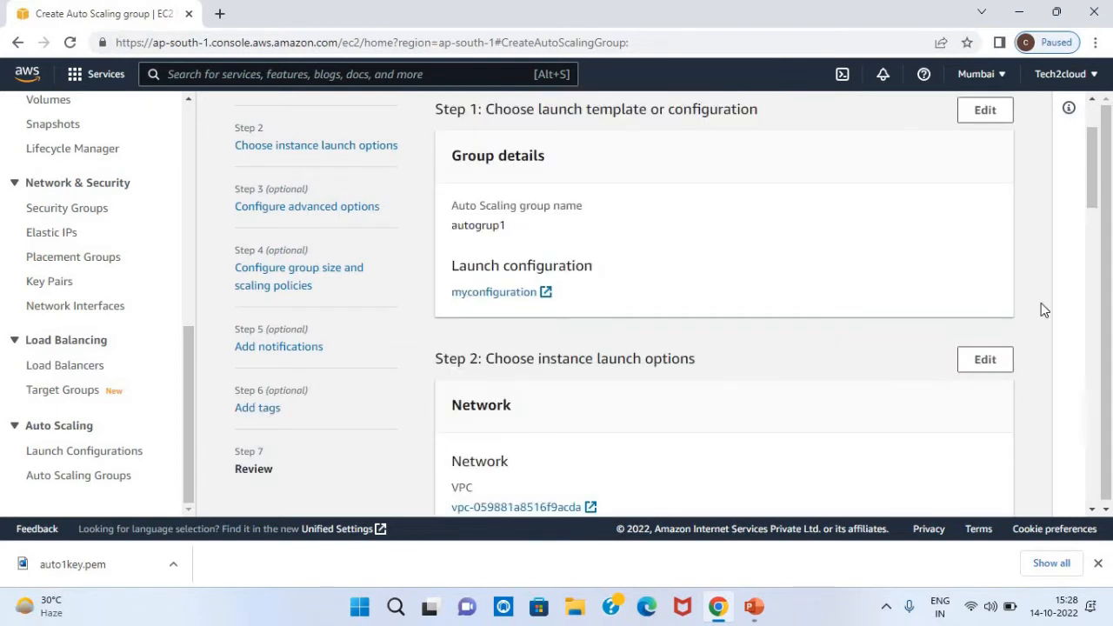
- Create the Auto Scaling group autogrup1 from the review and refresh the list of Auto Scaling groups
drag(1094, 153, 1098, 477)
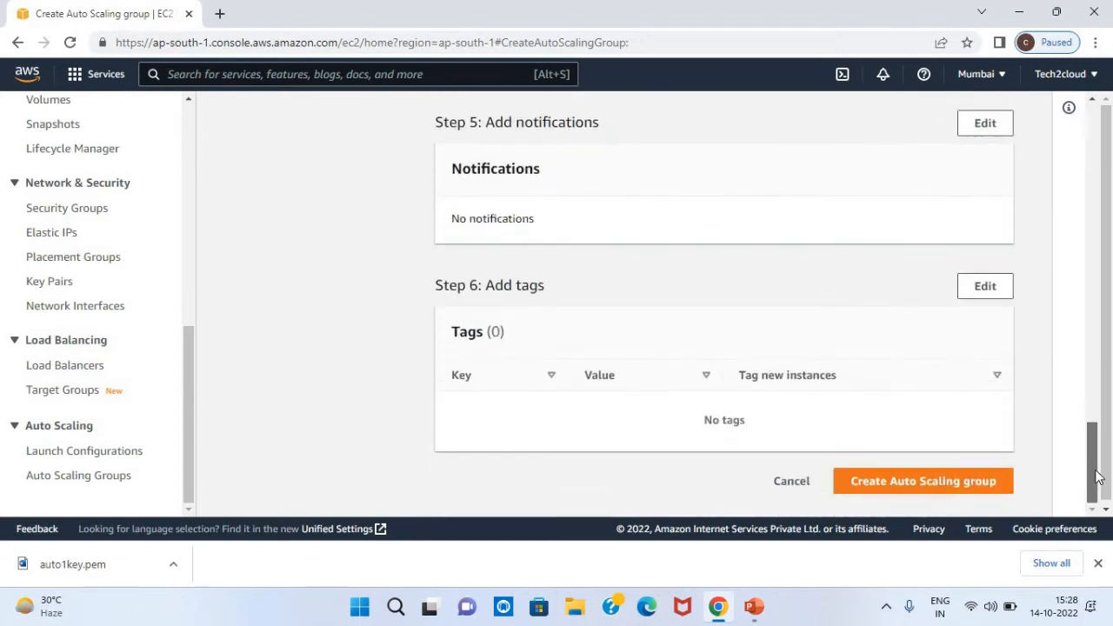
click(919, 485)
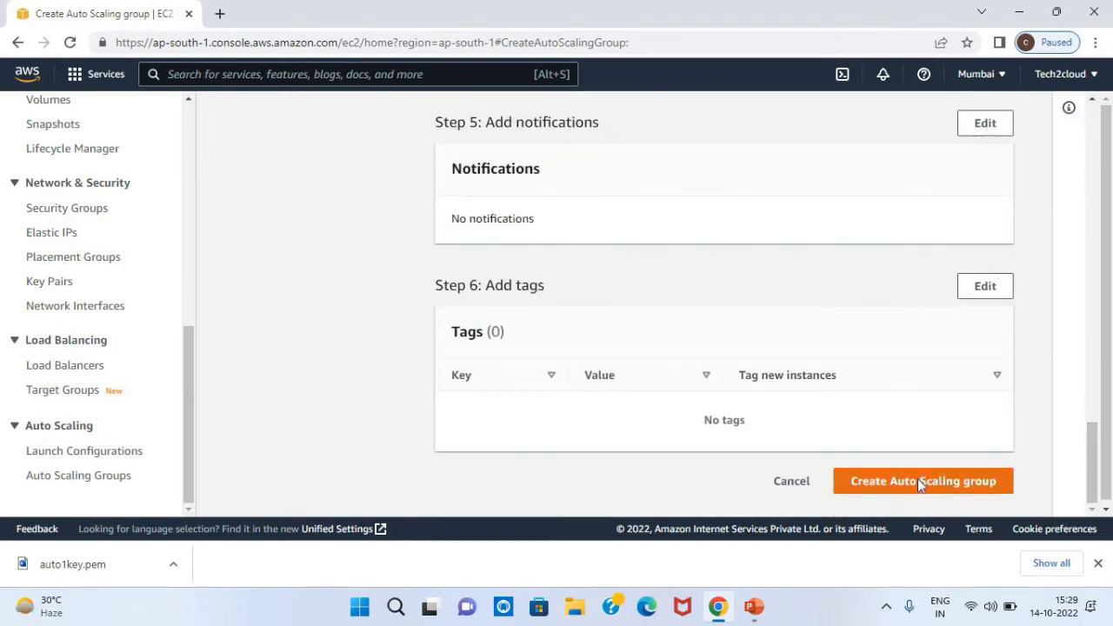
click(919, 485)
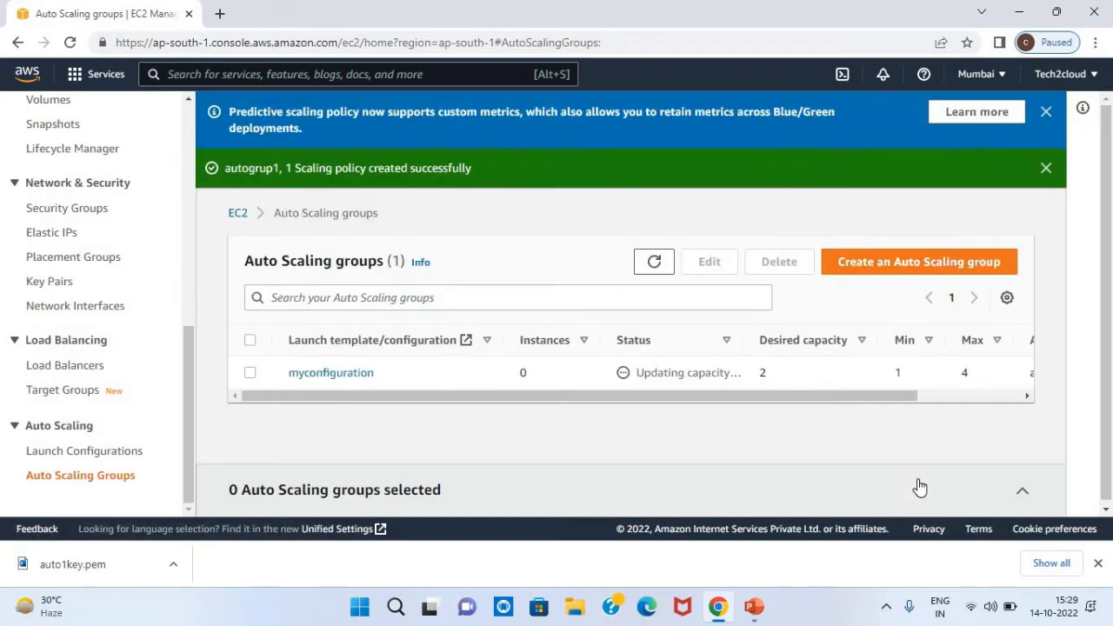
click(651, 263)
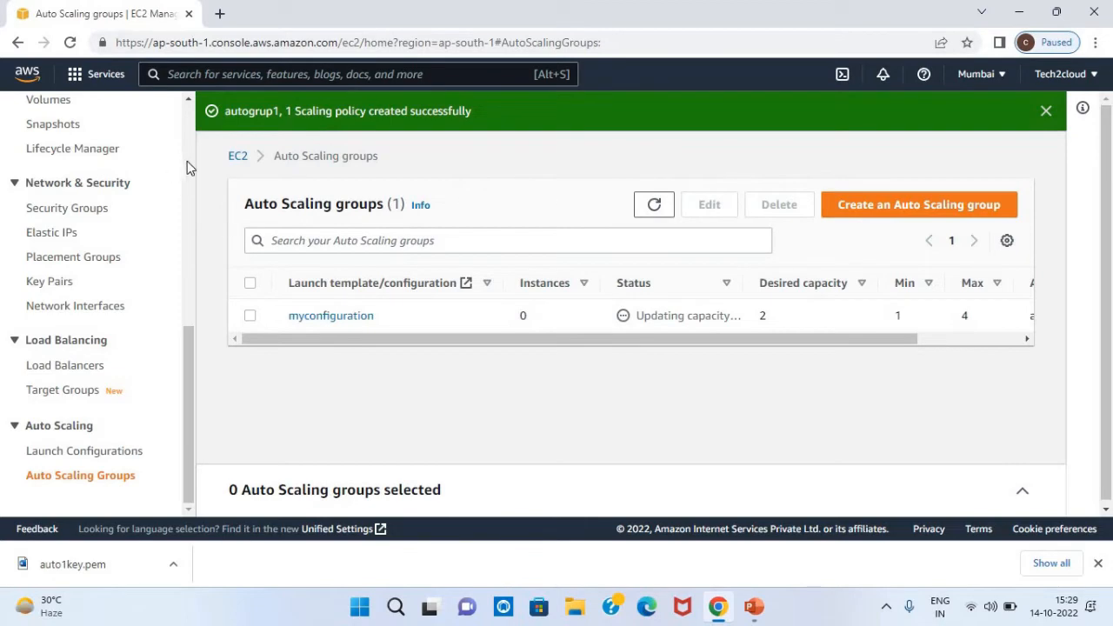
- Open the list of running instances from the EC2 dashboard and refresh it
scroll(187, 161, up, 5)
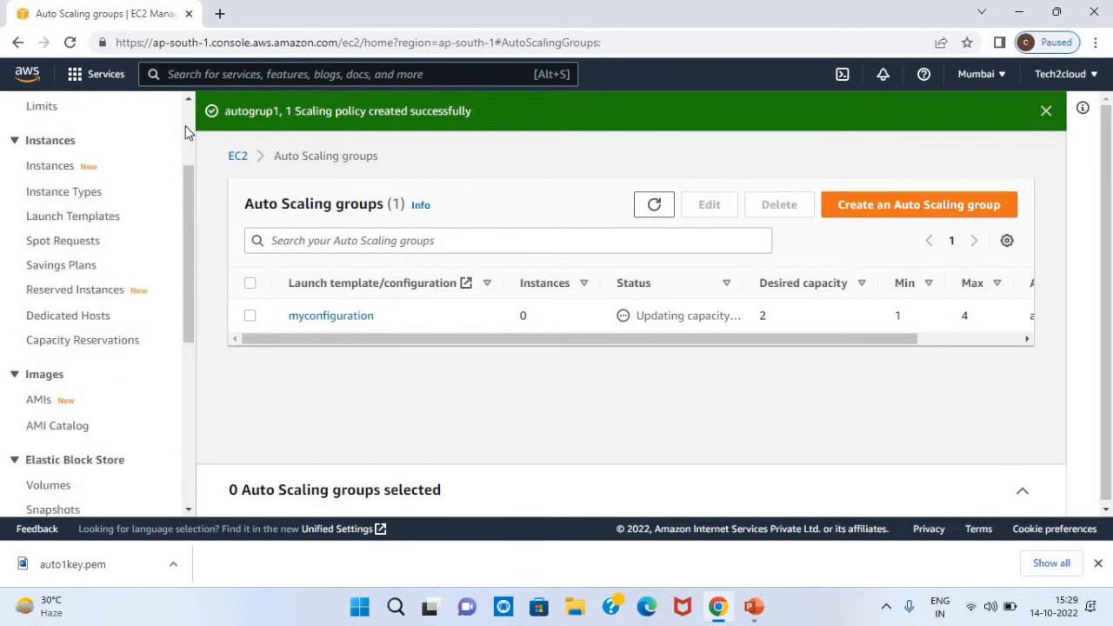
scroll(131, 139, up, 2)
click(57, 163)
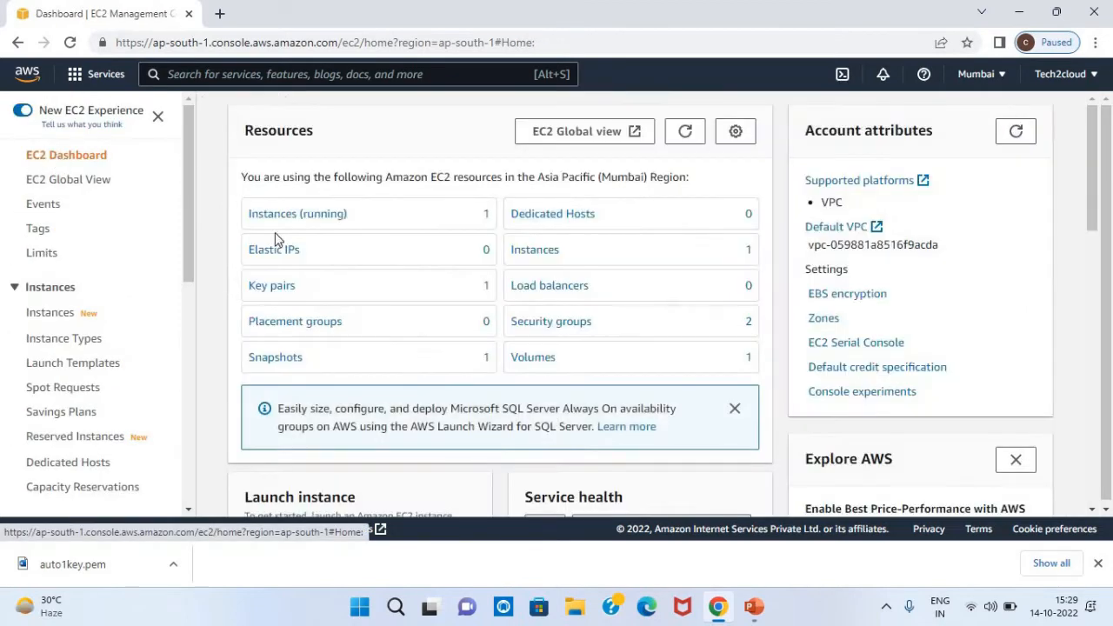
click(282, 224)
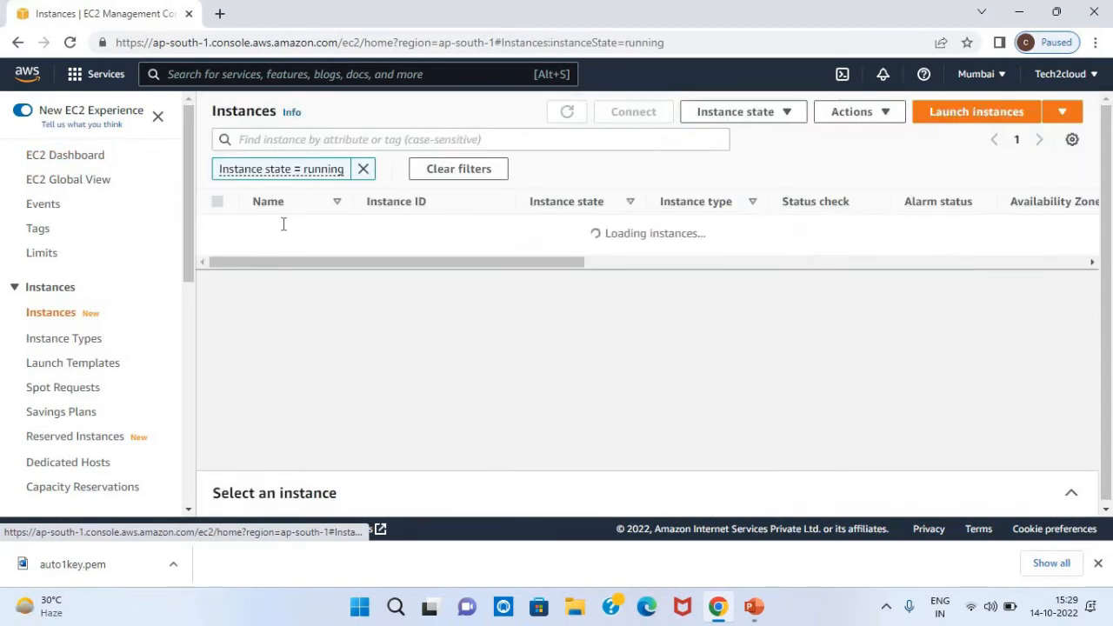
click(567, 115)
click(567, 115)
click(567, 115)
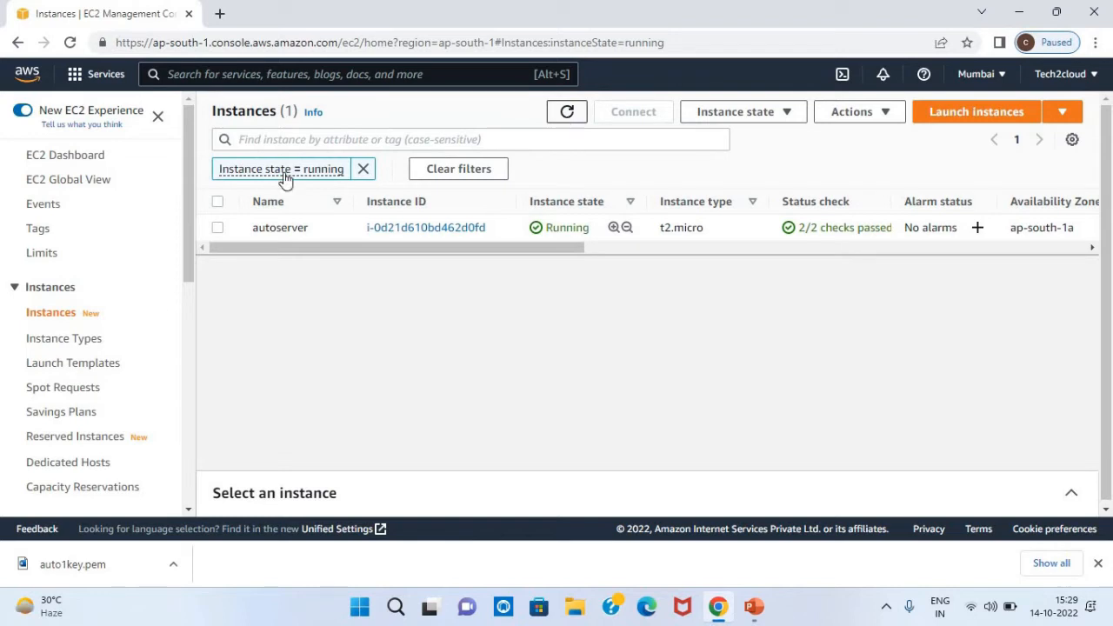
- View the list of owned Amazon Machine Images
scroll(181, 252, down, 3)
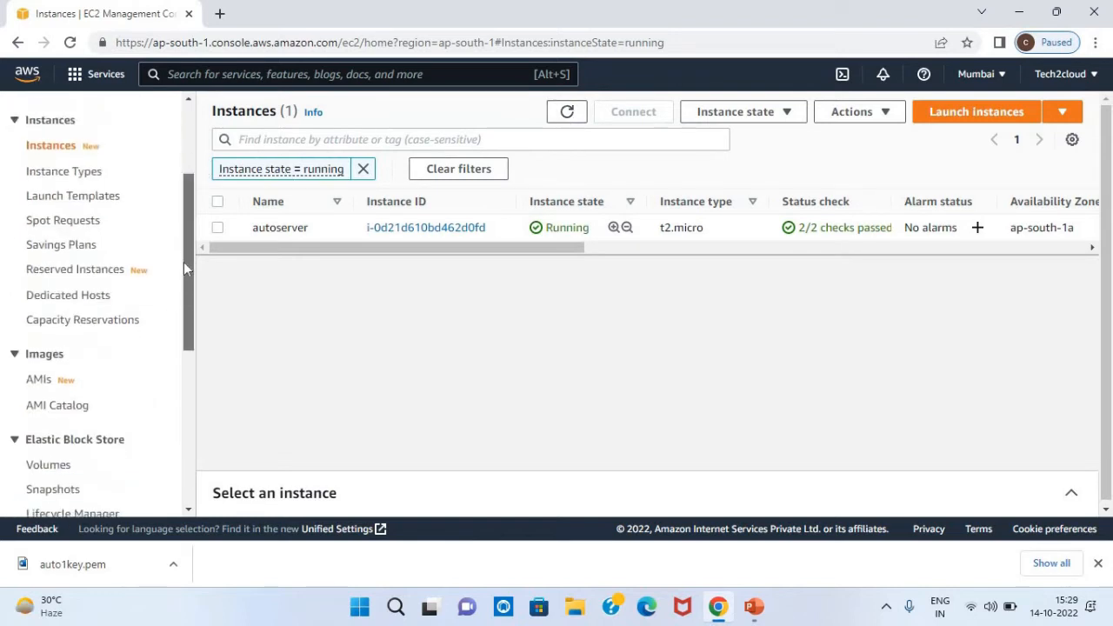
click(37, 318)
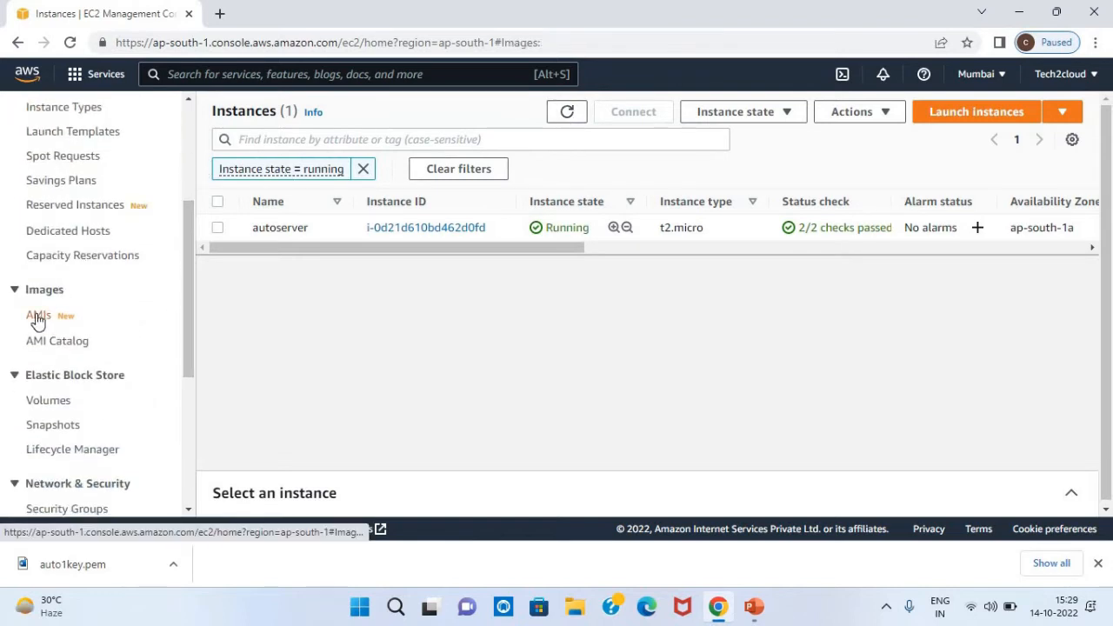
drag(401, 244, 206, 258)
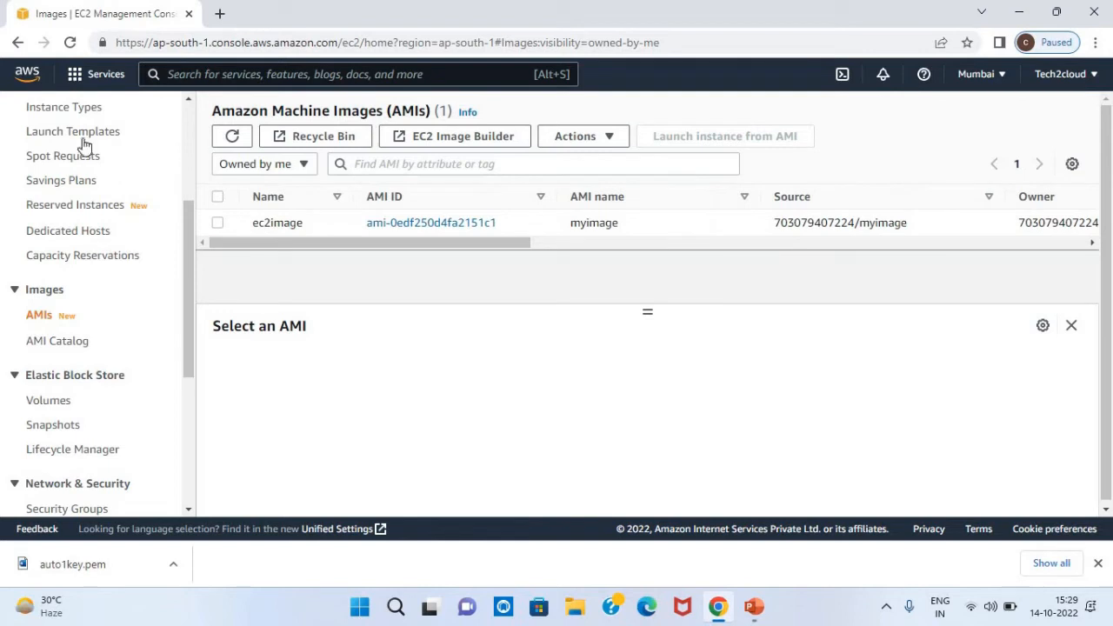
scroll(187, 160, up, 5)
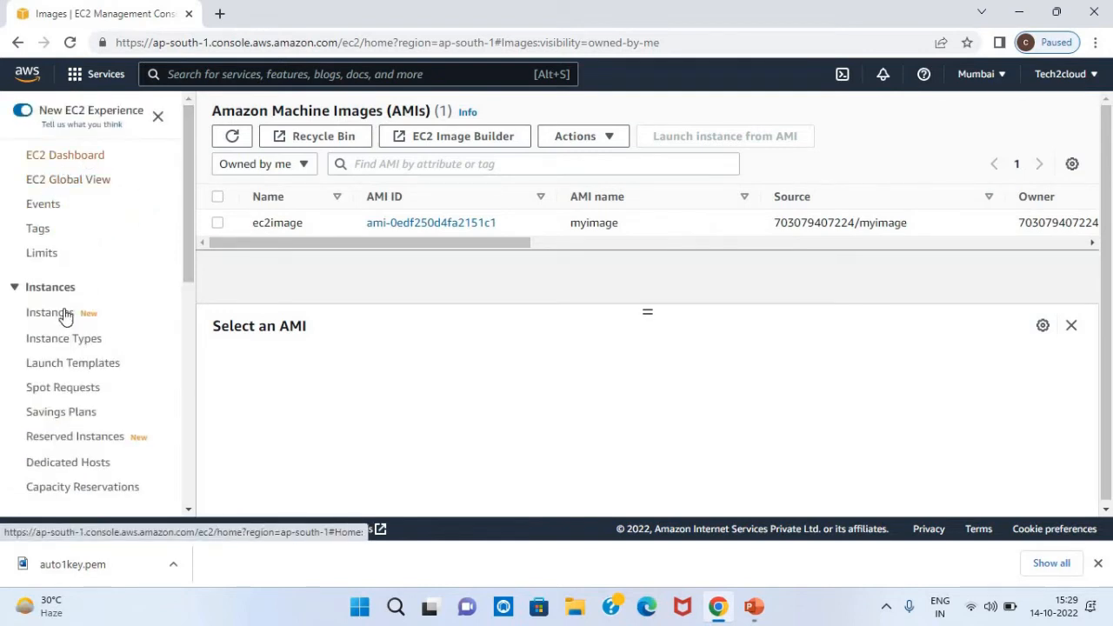
- Open the full instance list and name the unnamed instance in ap-south-1a server1
click(52, 313)
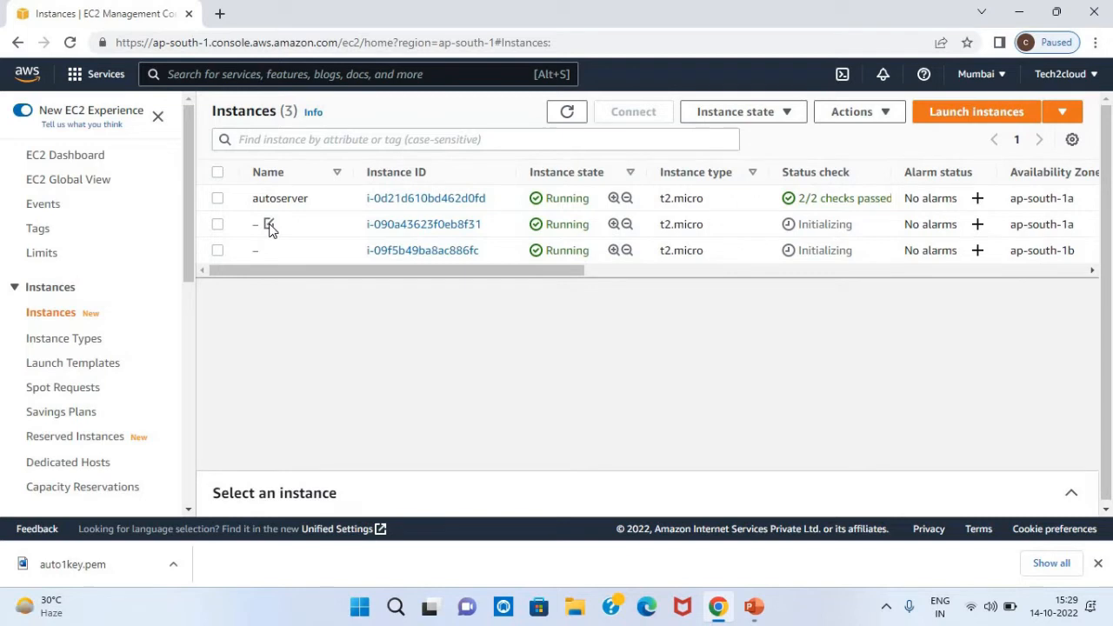
click(269, 226)
click(312, 251)
text(s)
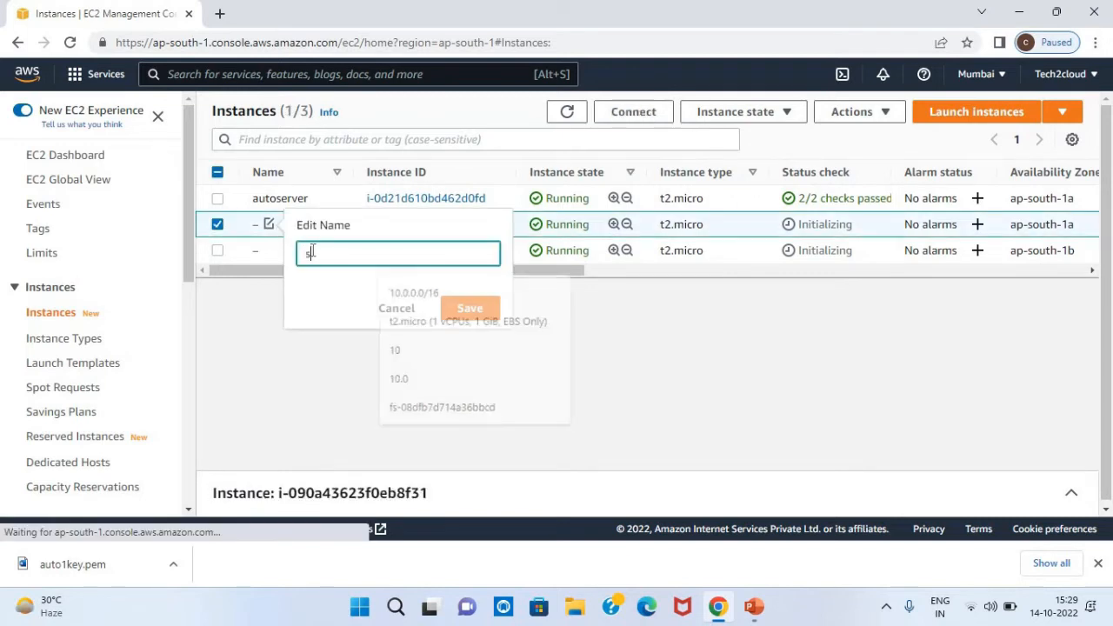
text(erver1)
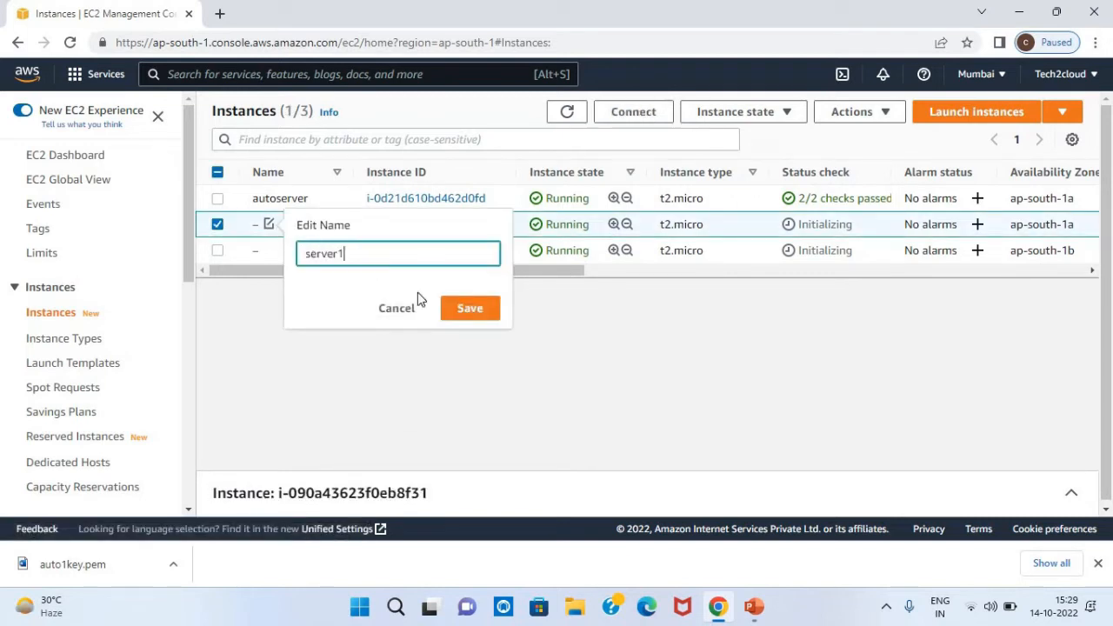
click(463, 306)
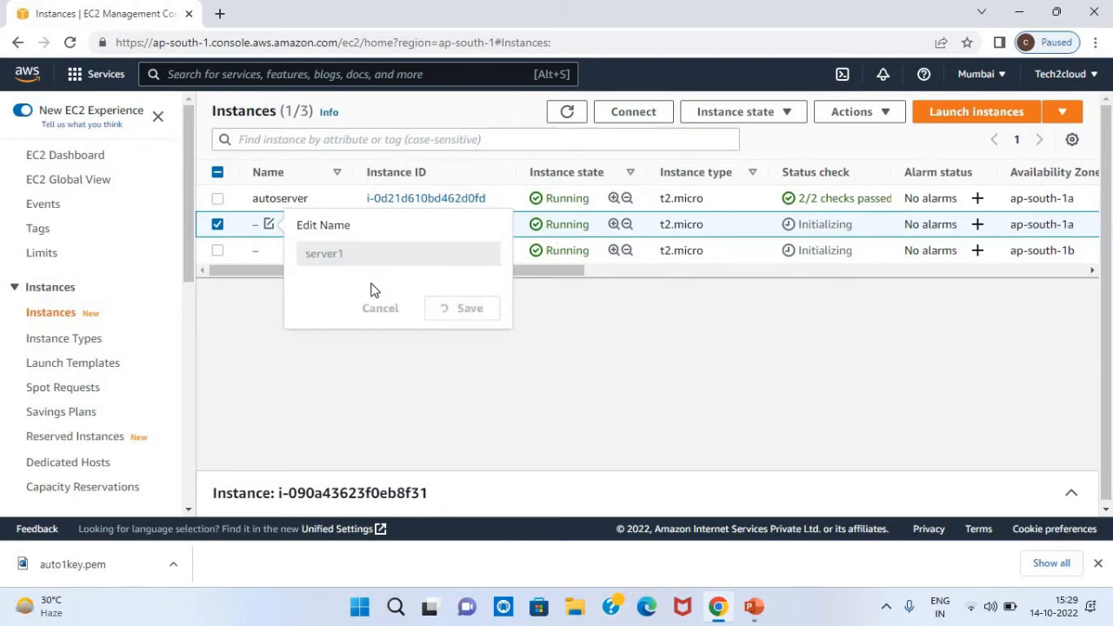
- Name the unnamed instance in ap-south-1b server2
click(269, 253)
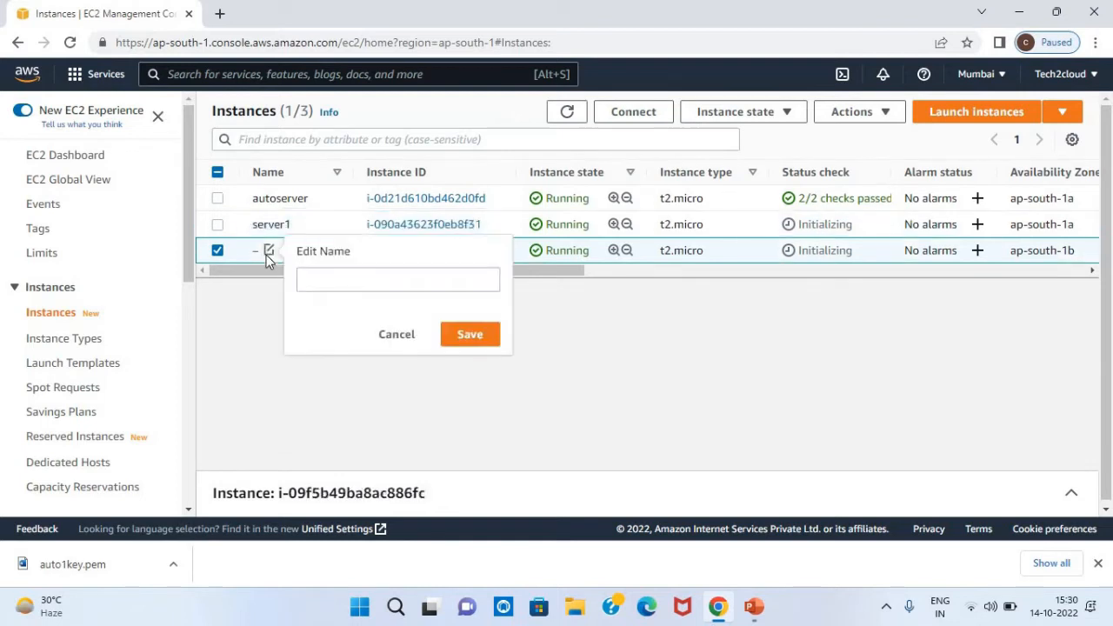
click(348, 280)
text(server)
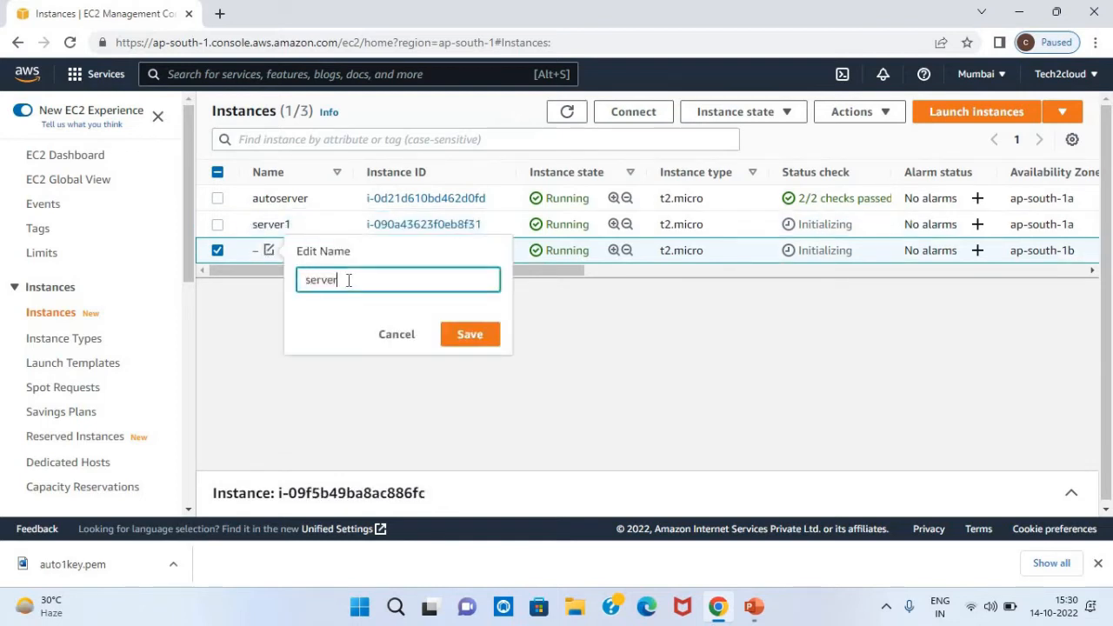
text(2)
click(461, 336)
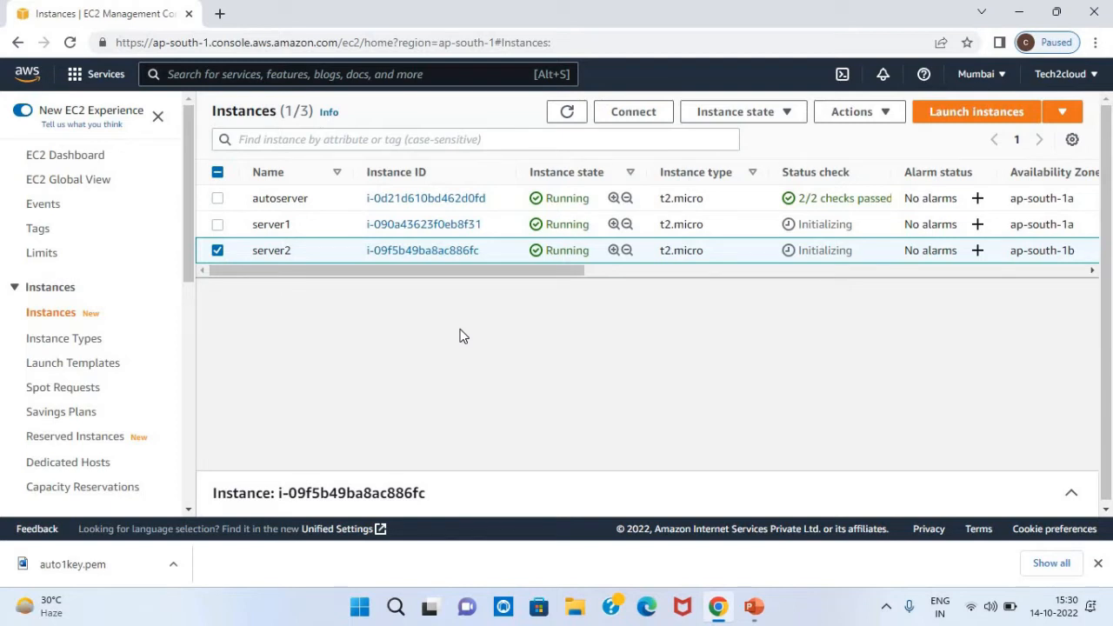
- Refresh the instance list, view the details of autoserver, then deselect it and refresh the list again
click(567, 115)
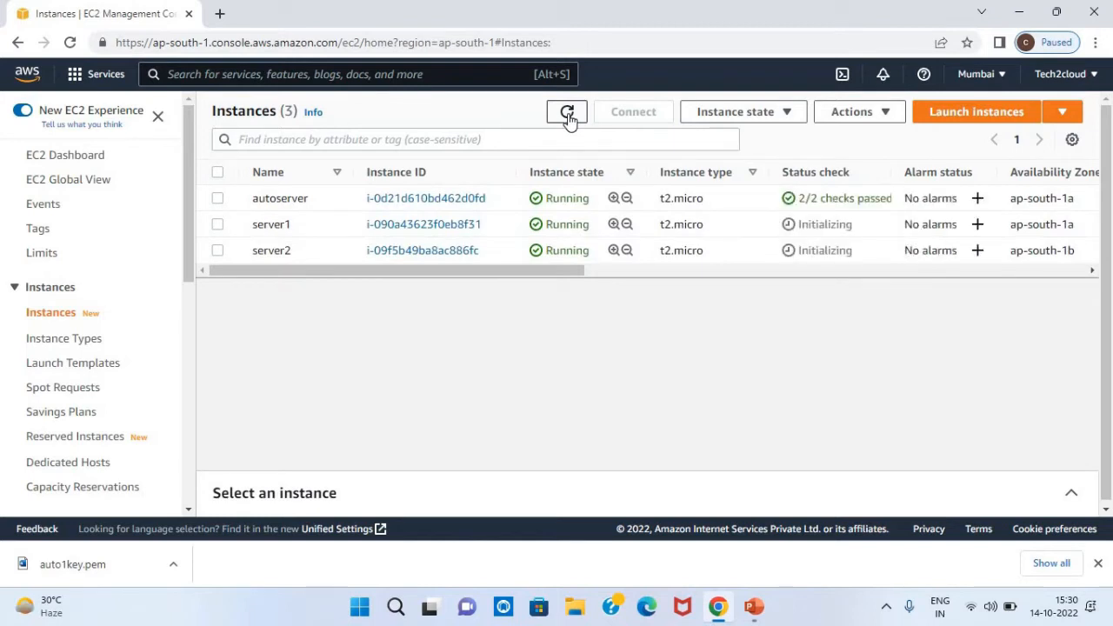
click(218, 199)
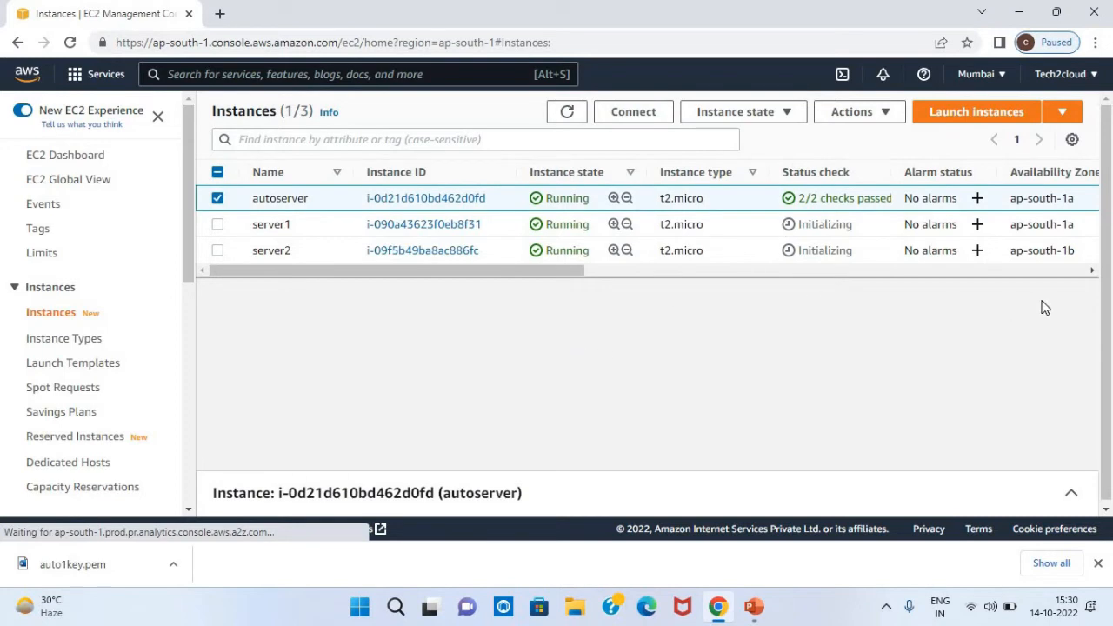
click(1072, 495)
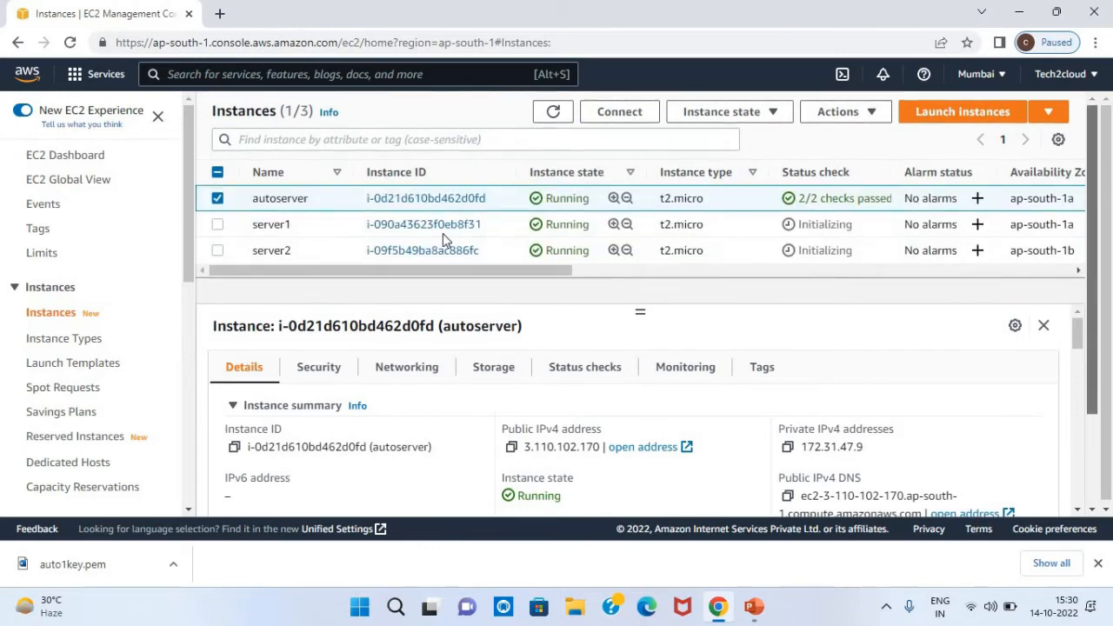
click(217, 198)
click(551, 120)
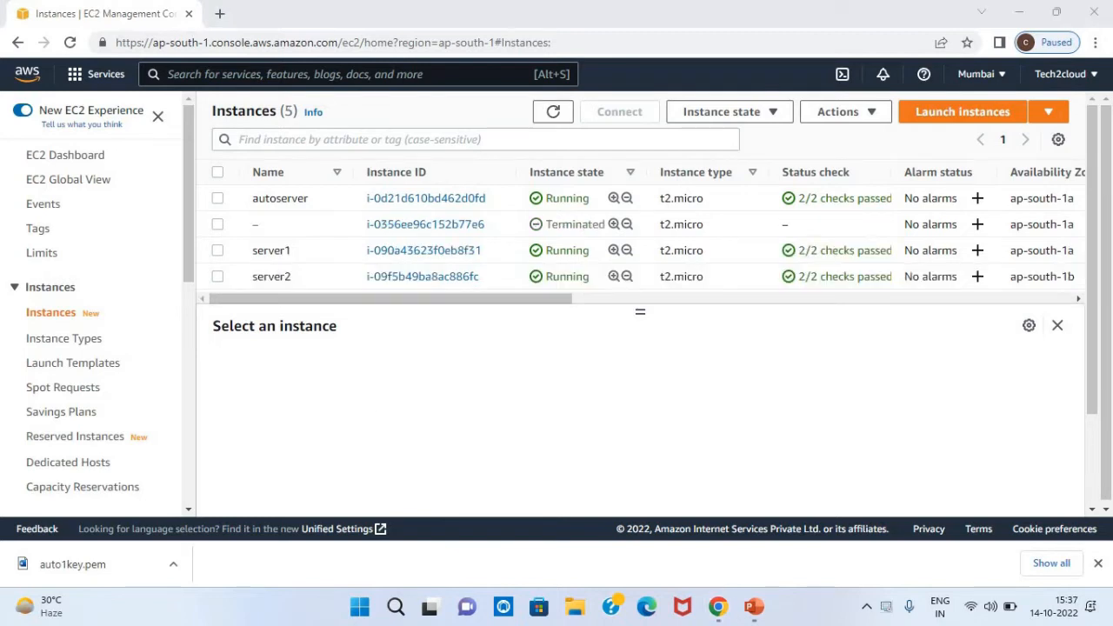
- Download the remote desktop file for server1 using the RDP client connection option, and check its Windows password page
click(217, 252)
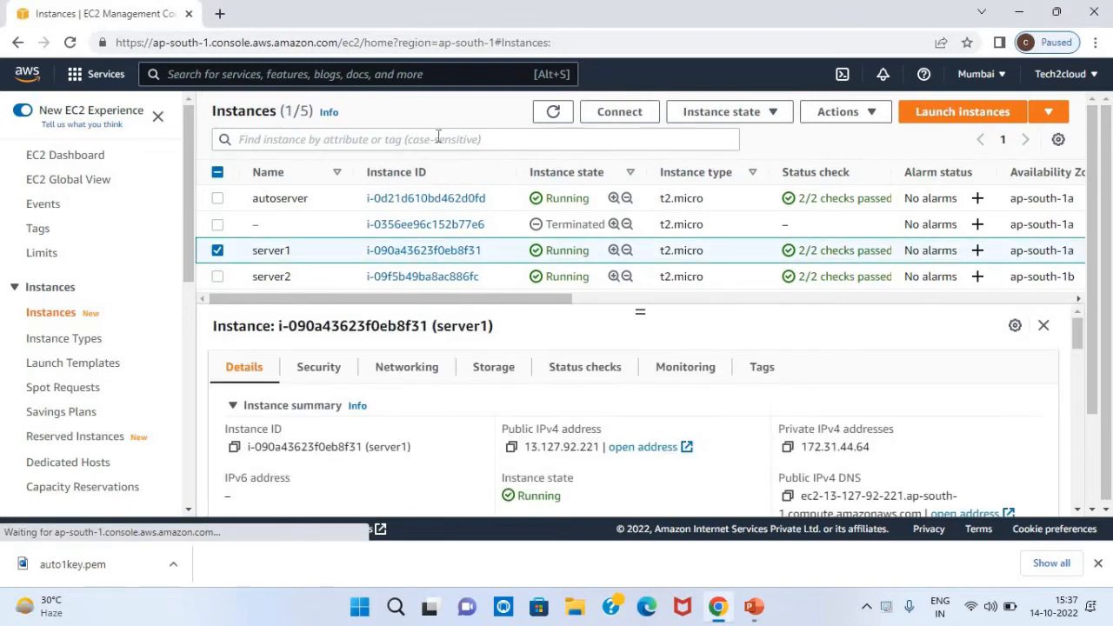
click(607, 118)
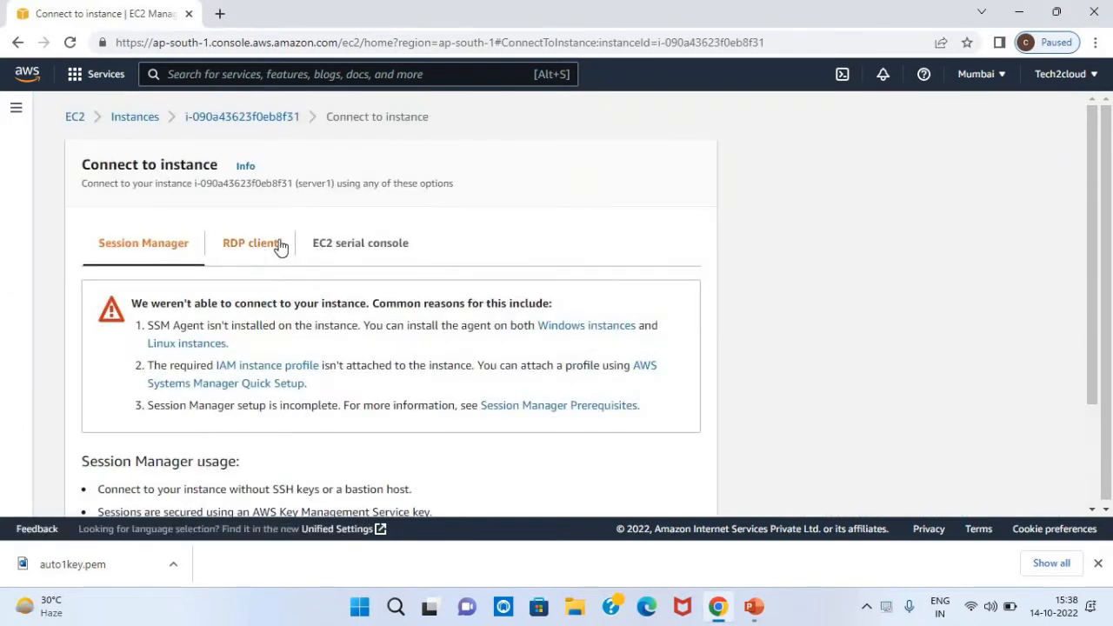
click(254, 243)
drag(1086, 221, 1085, 326)
scroll(760, 278, down, 2)
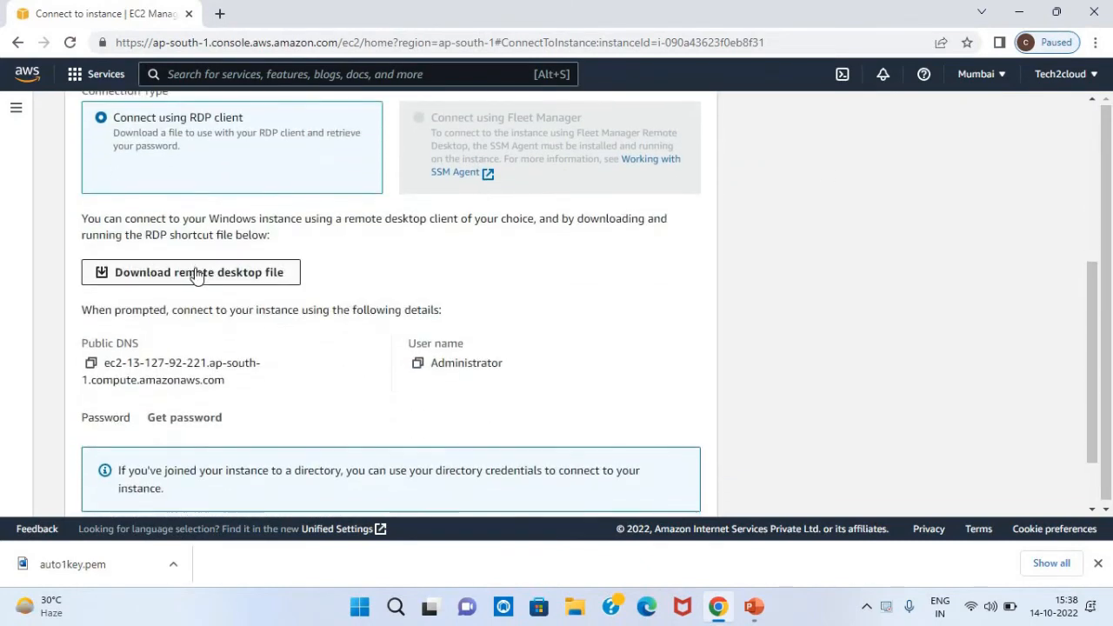
click(196, 274)
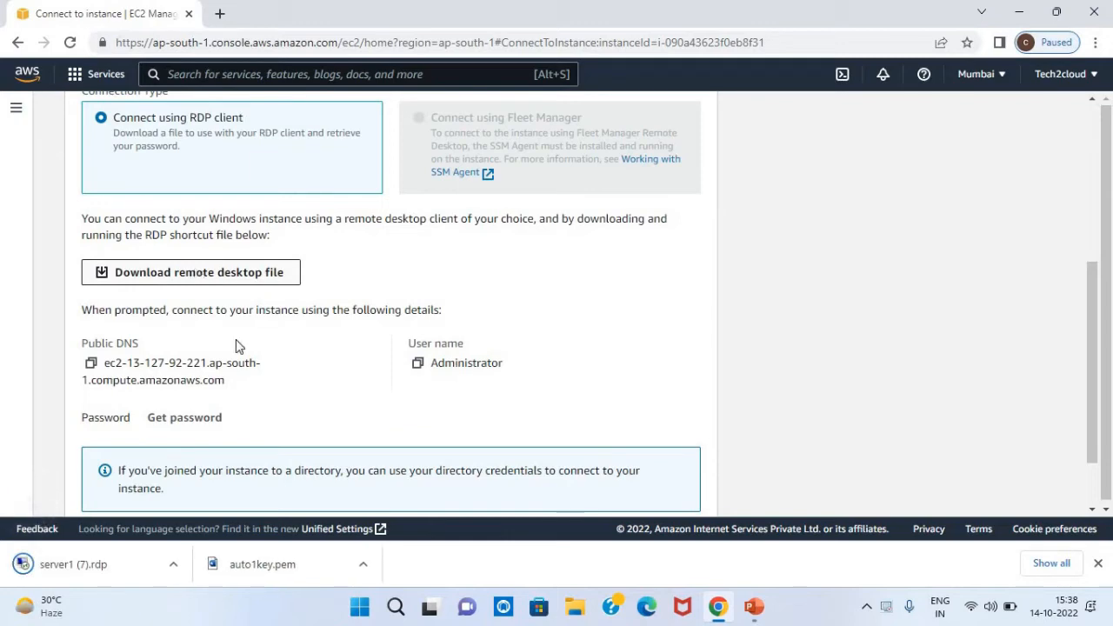
click(231, 416)
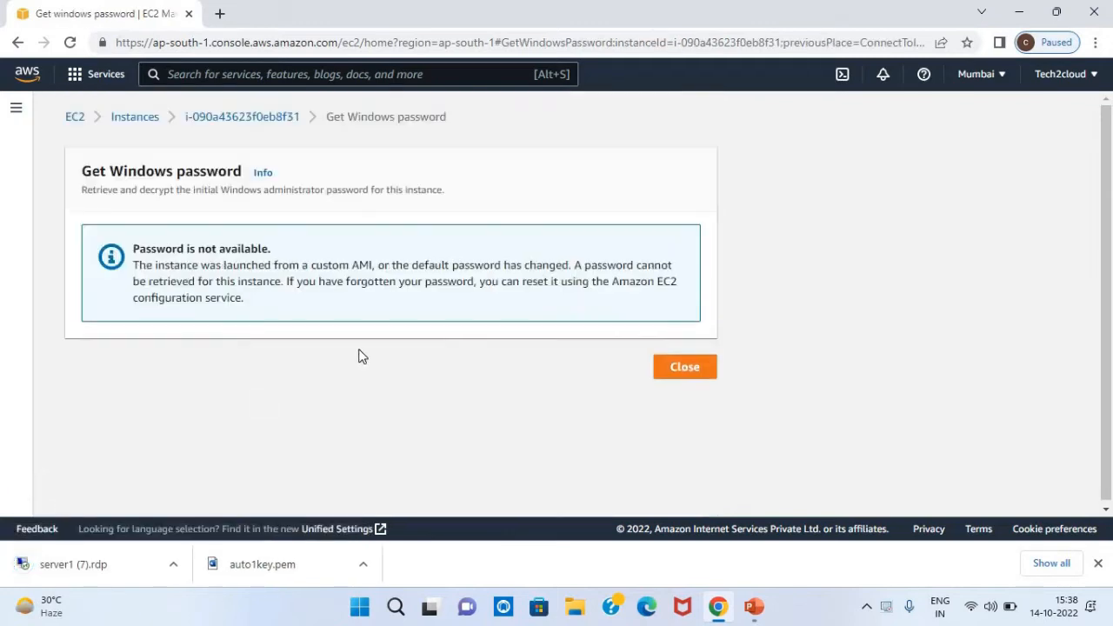
click(672, 372)
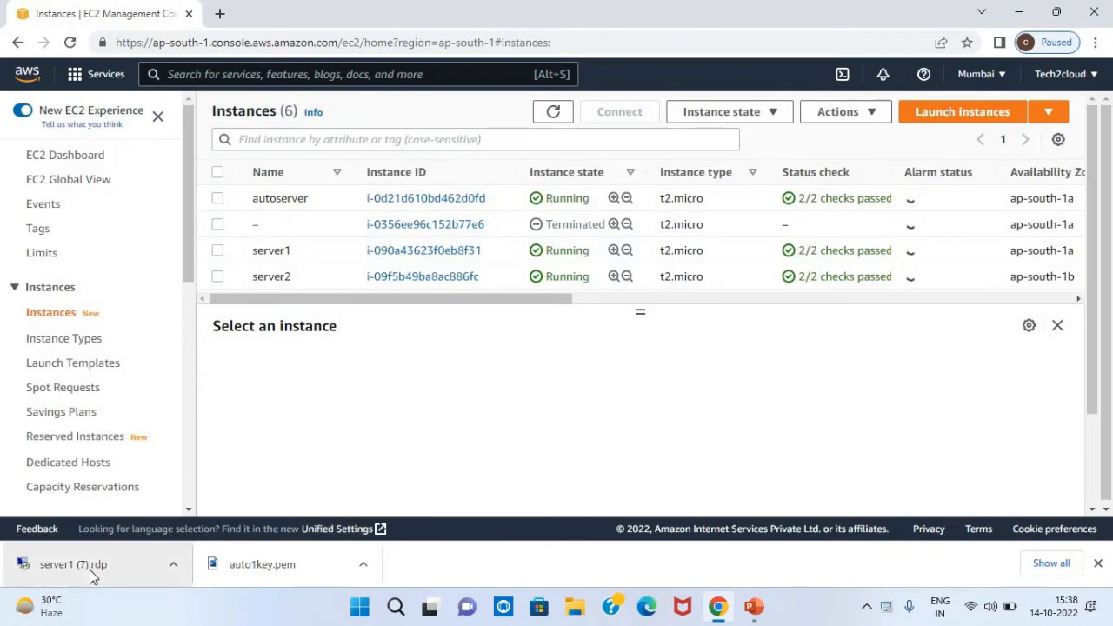
- Open the downloaded server1 RDP file, enter the Administrator password and accept the security prompts to connect
click(90, 568)
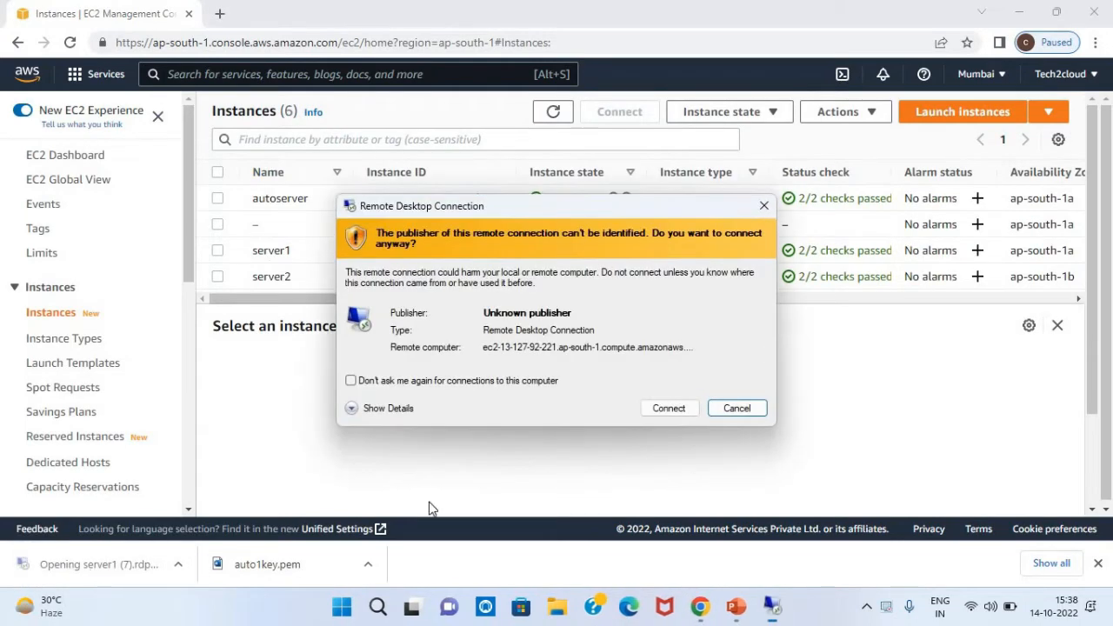
click(671, 411)
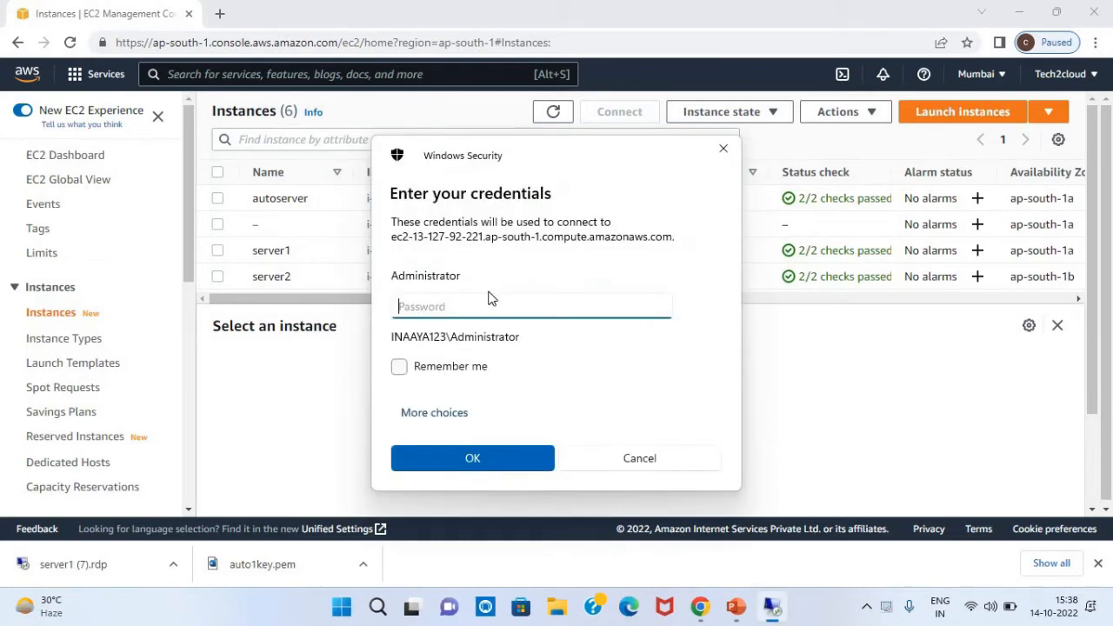
key(ctrl+v)
click(471, 460)
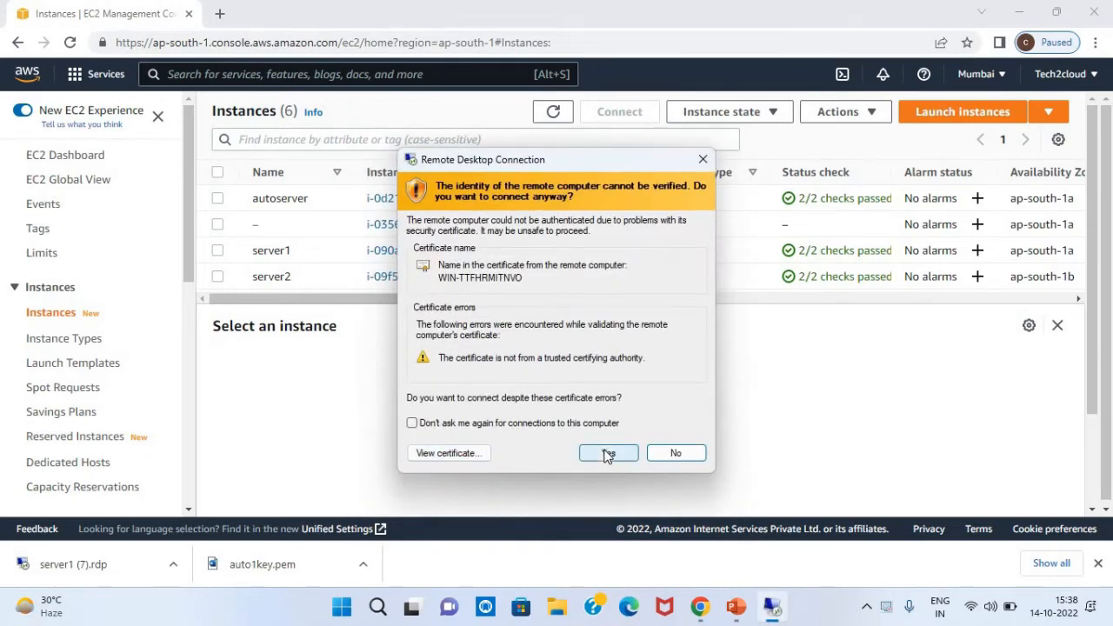
click(608, 453)
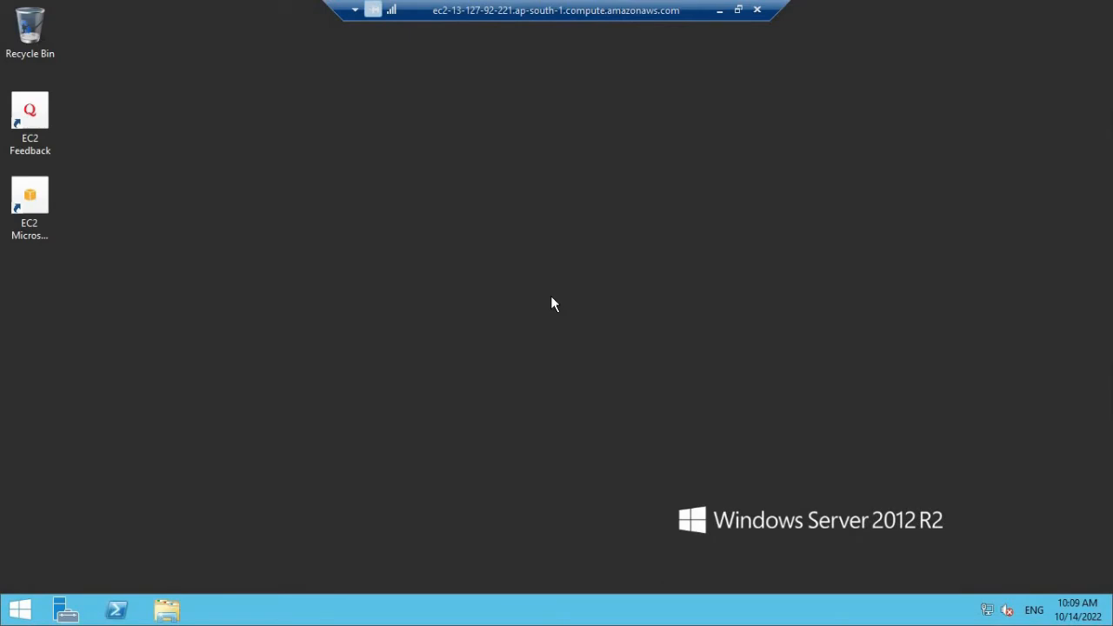
- Refresh the remote desktop, create a new text document on it and write a.bat as its content
right_click(266, 188)
click(302, 226)
right_click(301, 225)
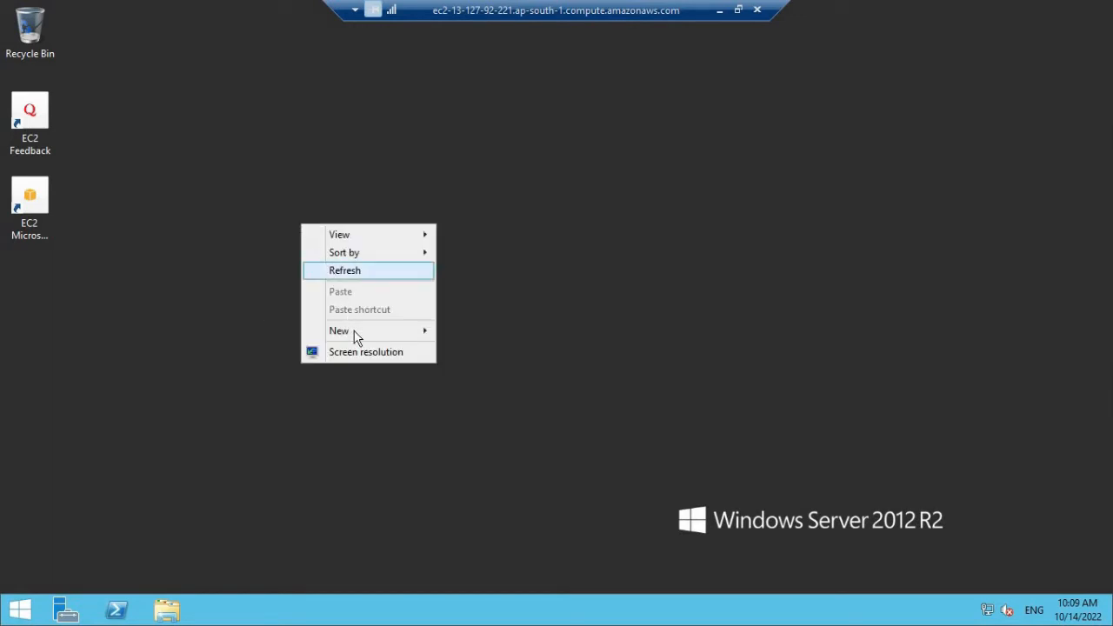
mouse_move(357, 337)
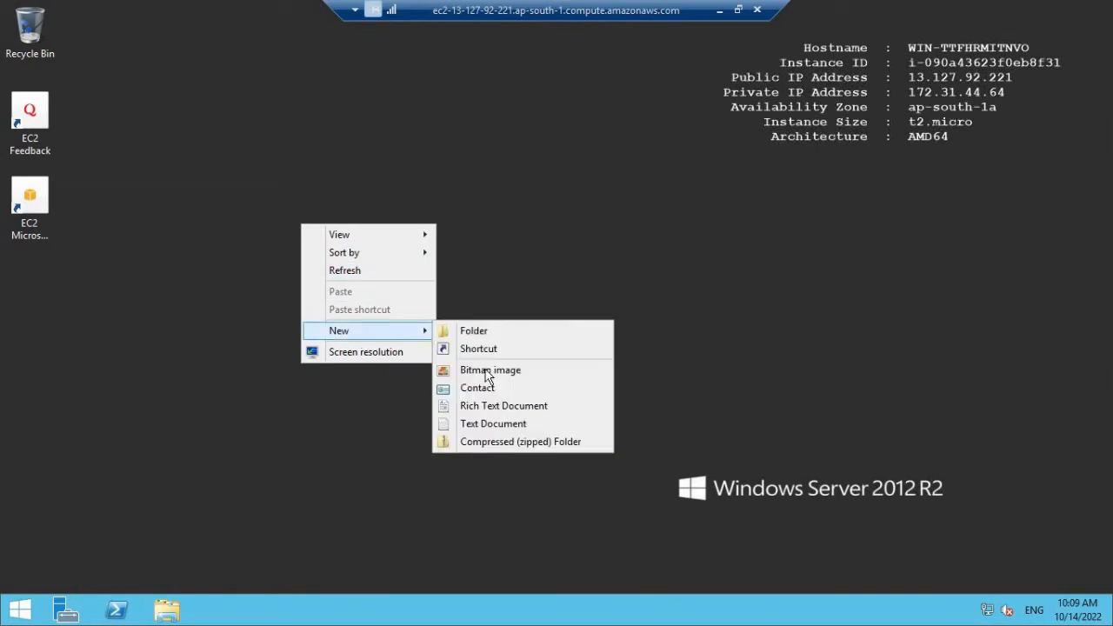
click(514, 424)
key(Return)
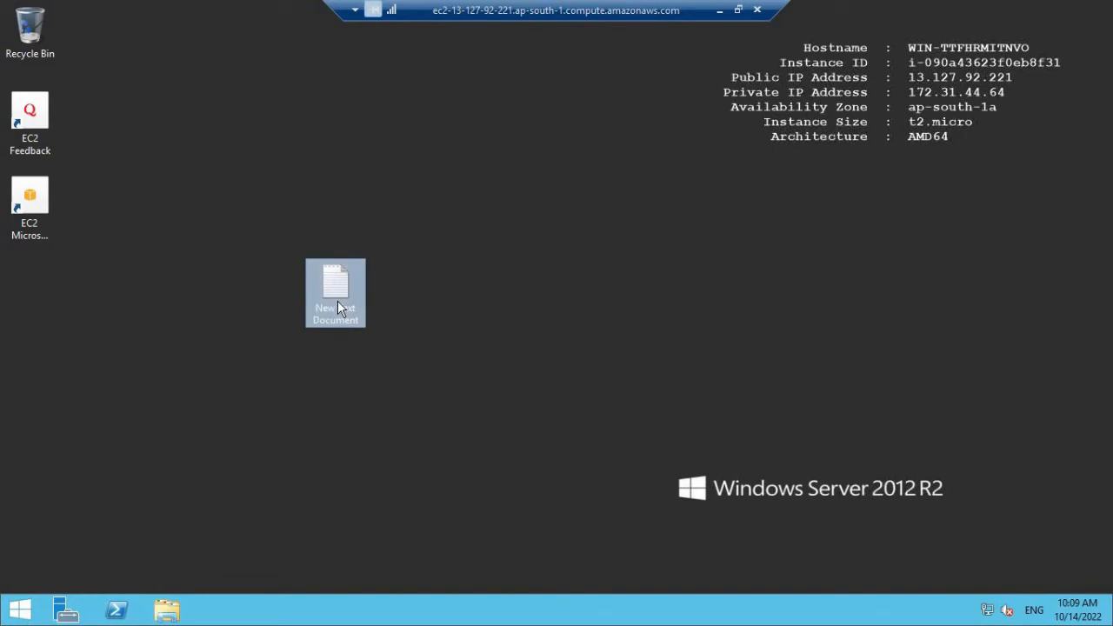
double_click(337, 296)
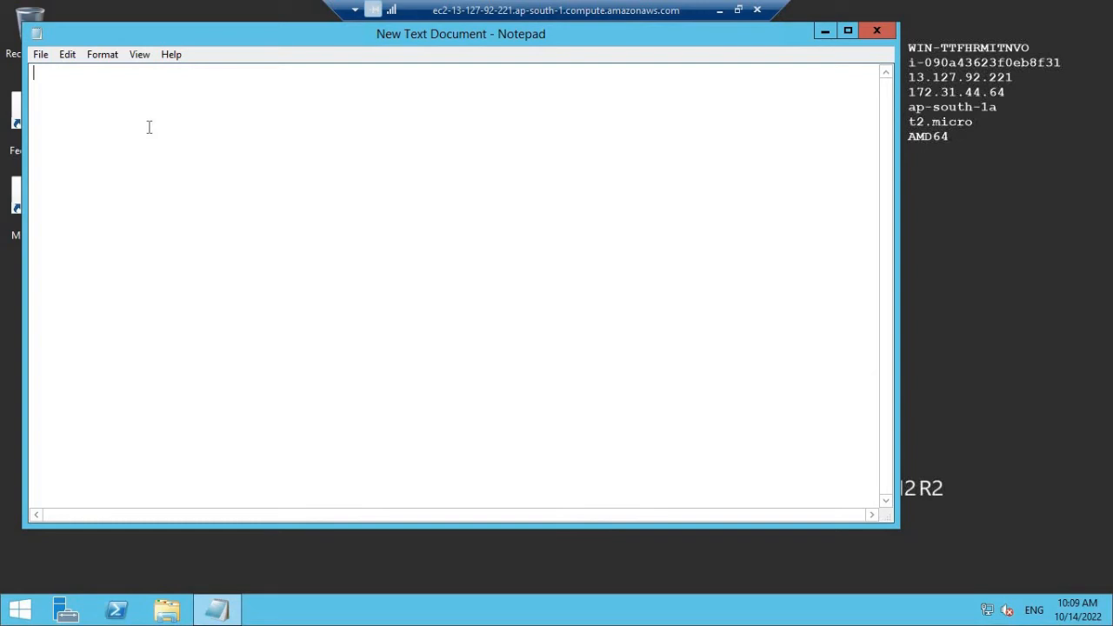
text(a.bat)
- Save the document on the Desktop as a.bat with file type All Files, close Notepad and refresh the desktop
click(40, 55)
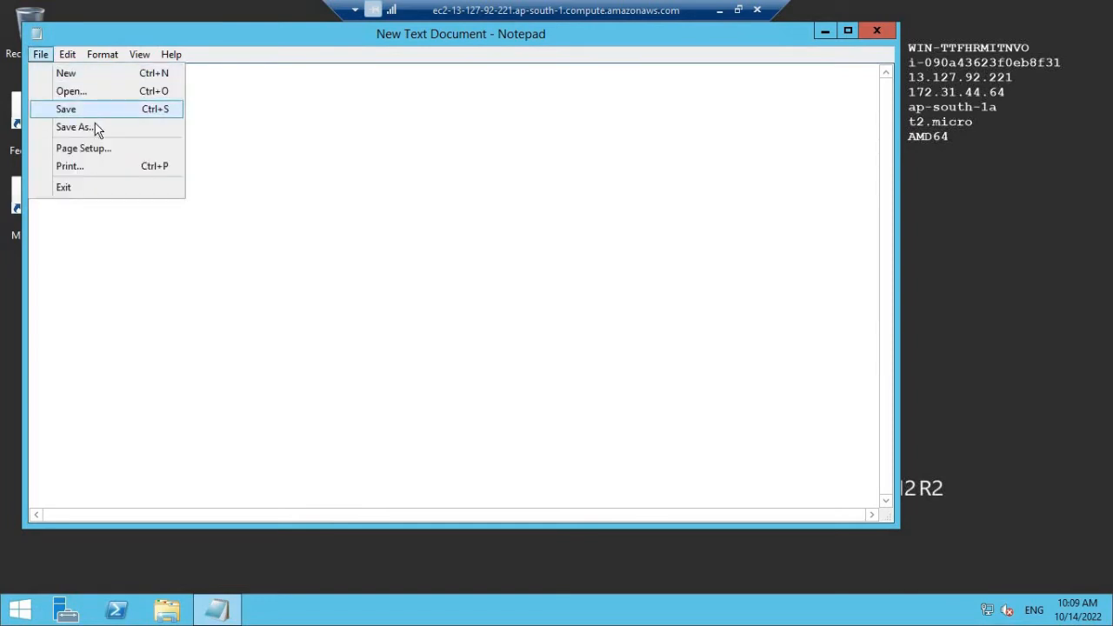
click(95, 127)
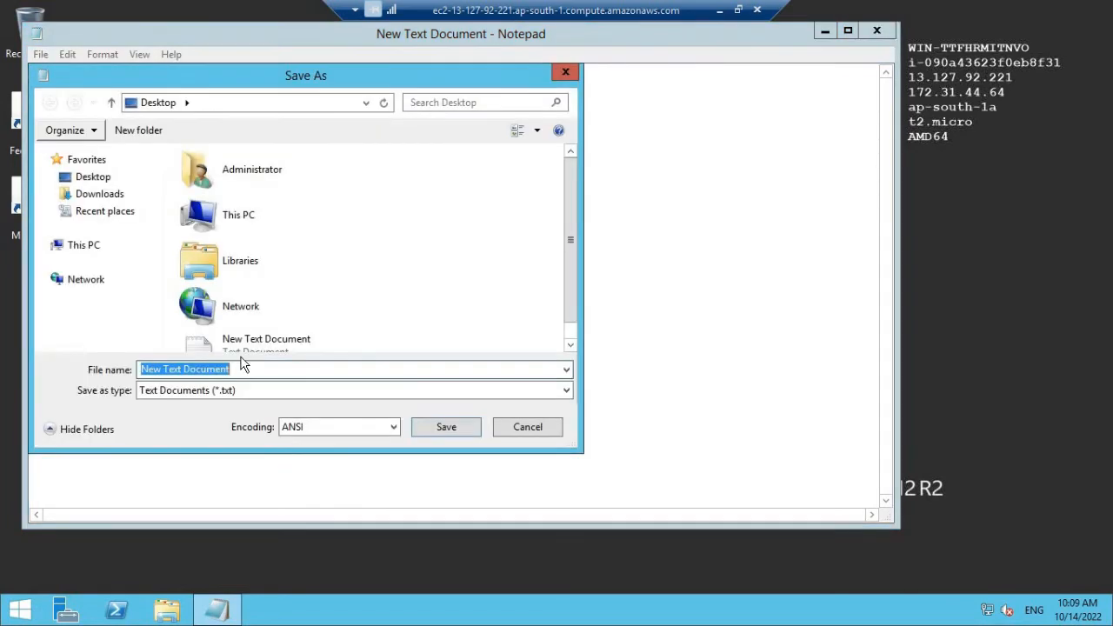
text(a)
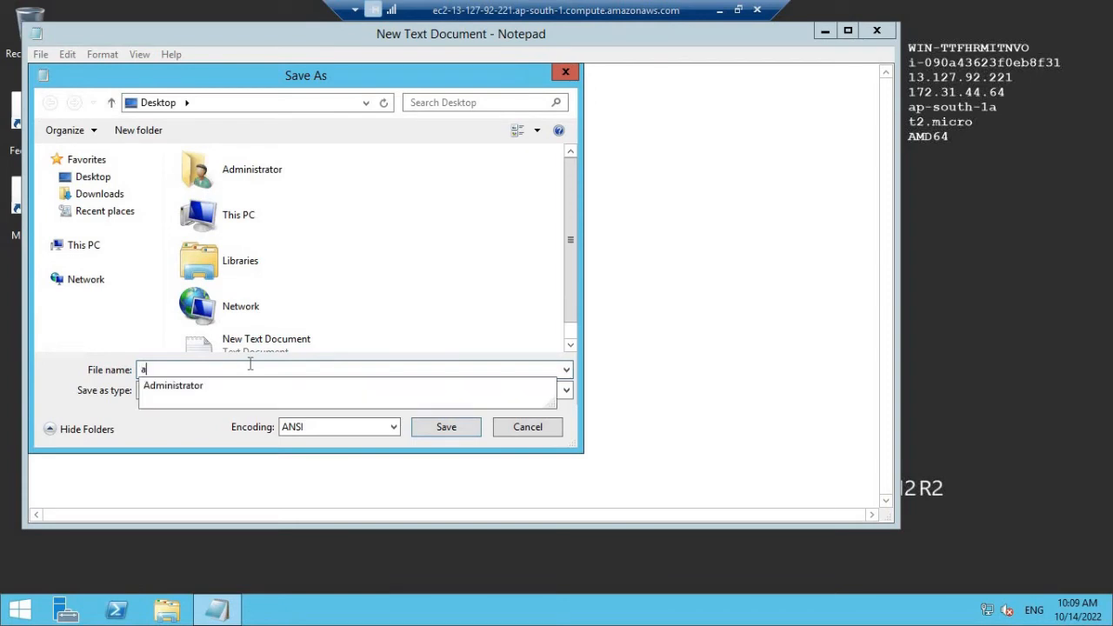
text(.bat)
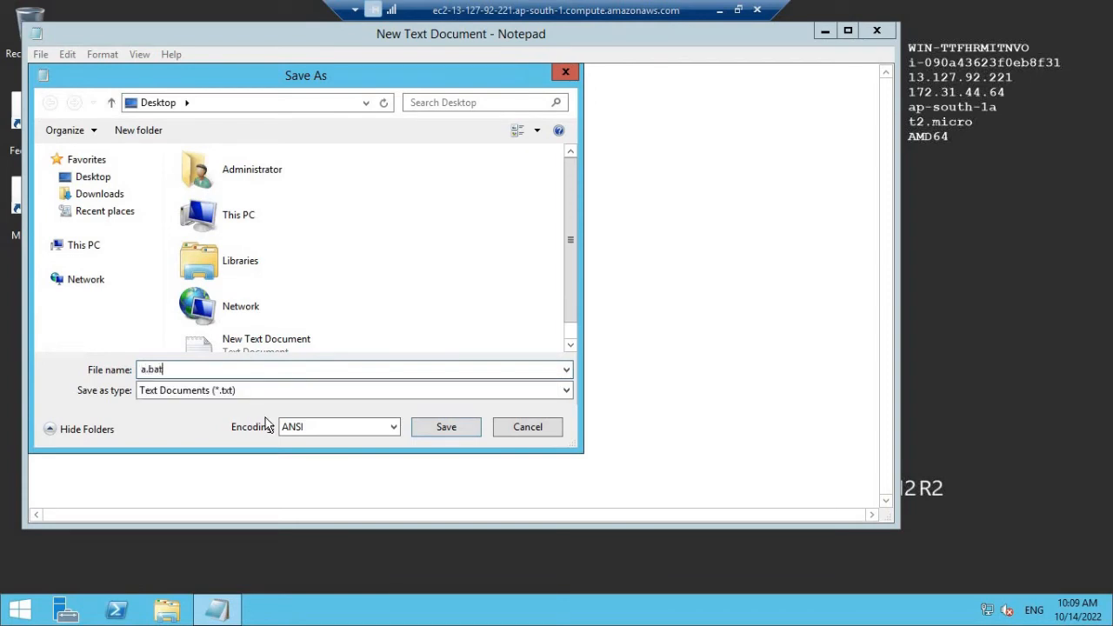
click(270, 390)
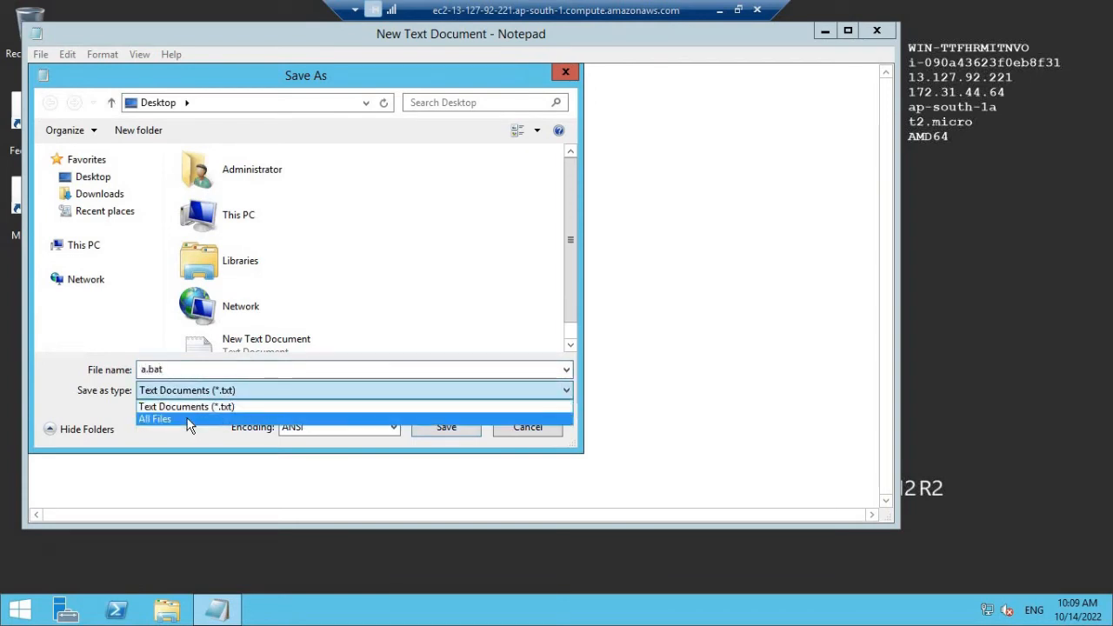
click(187, 420)
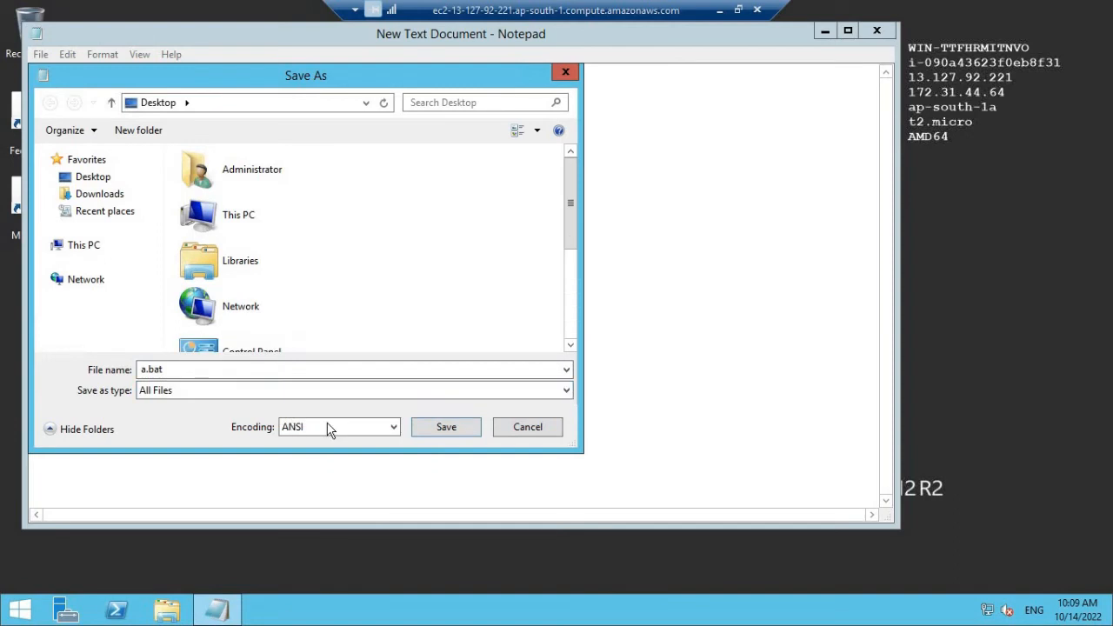
click(445, 427)
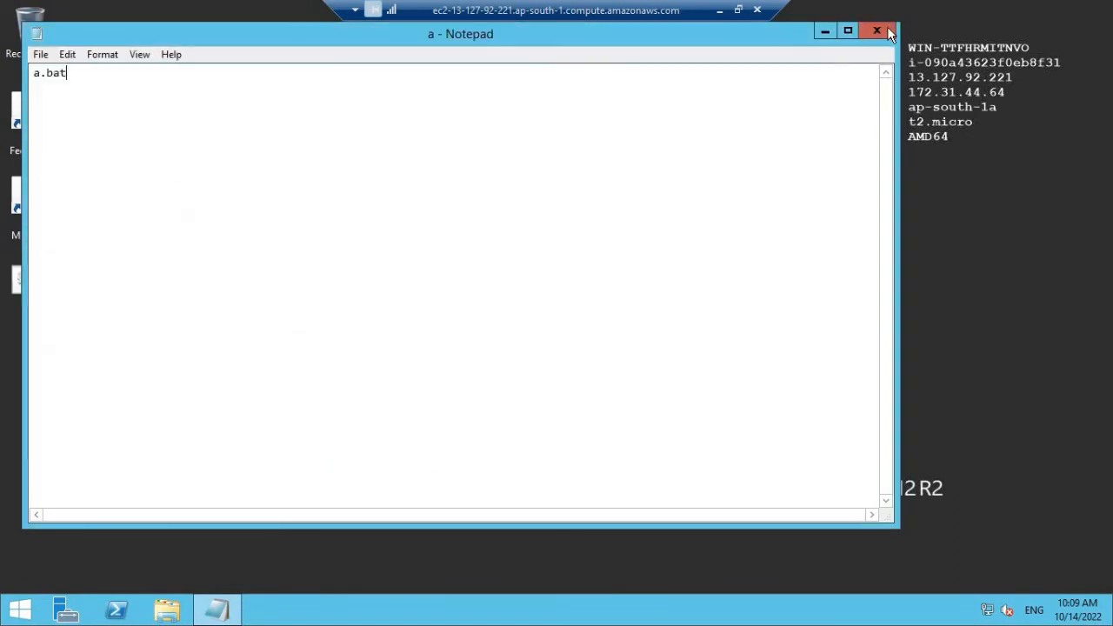
click(888, 31)
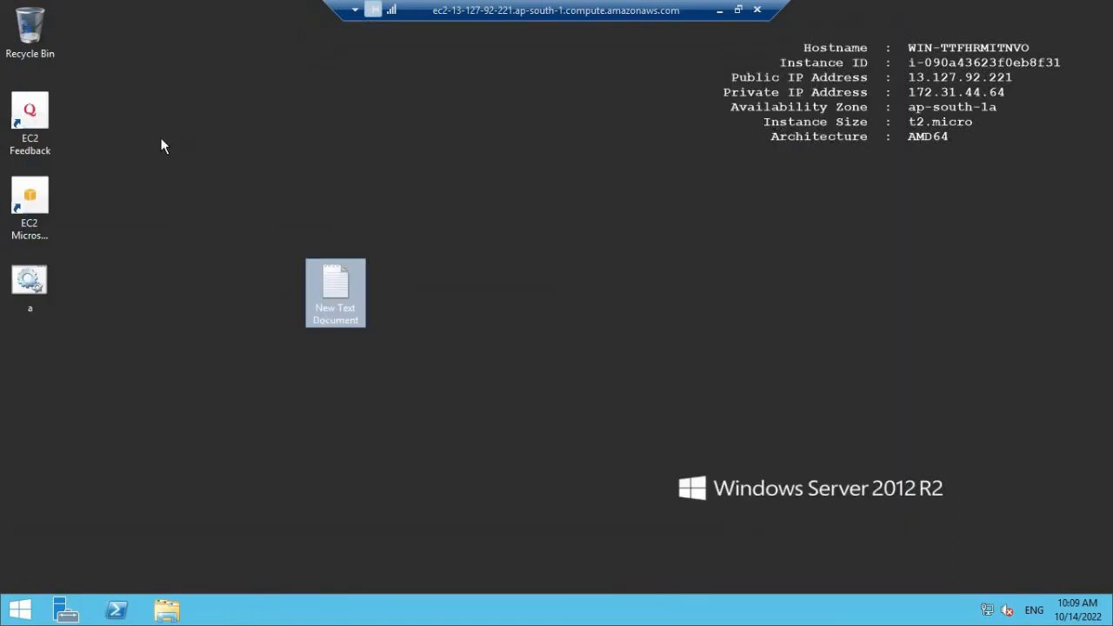
right_click(160, 146)
click(194, 181)
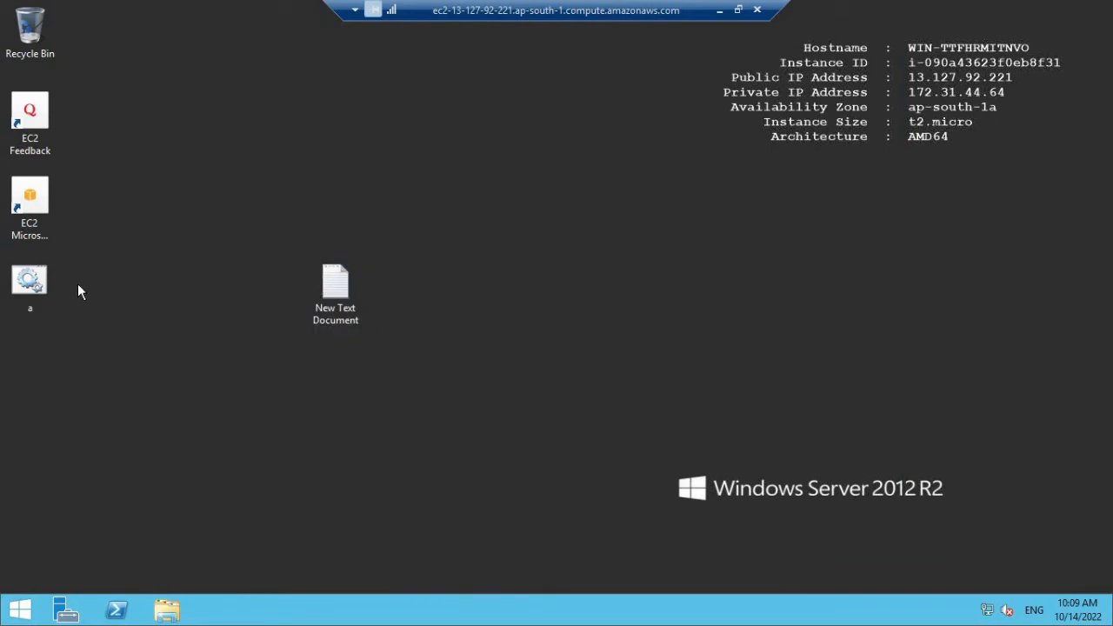
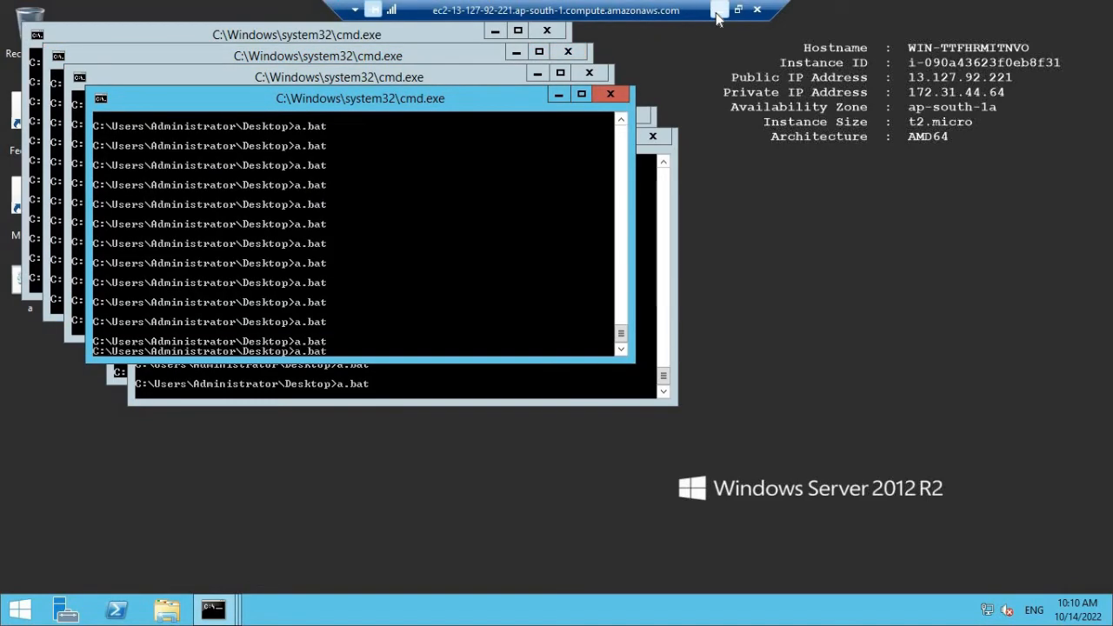
- Switch from the remote session to the EC2 console, view server1's CPU utilization graph and collapse its details
click(719, 11)
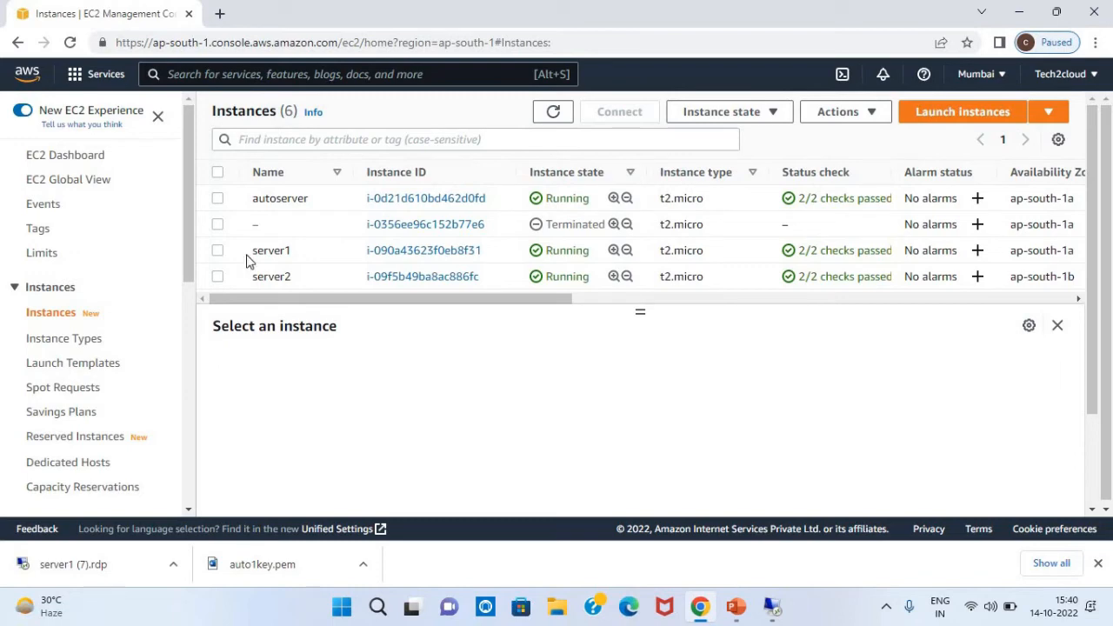
click(219, 252)
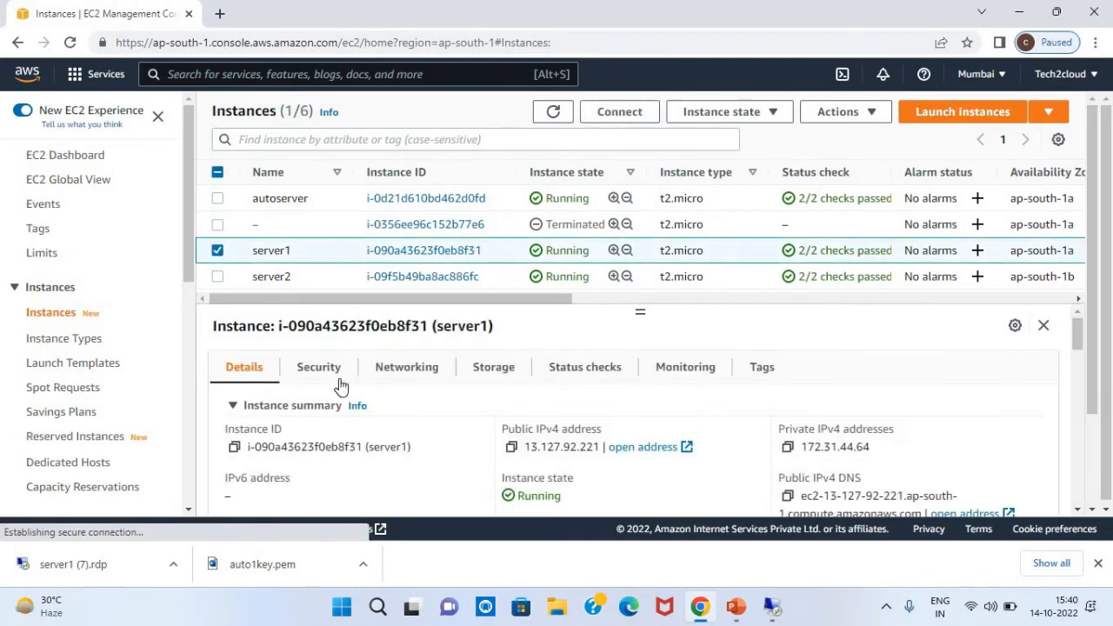
click(681, 372)
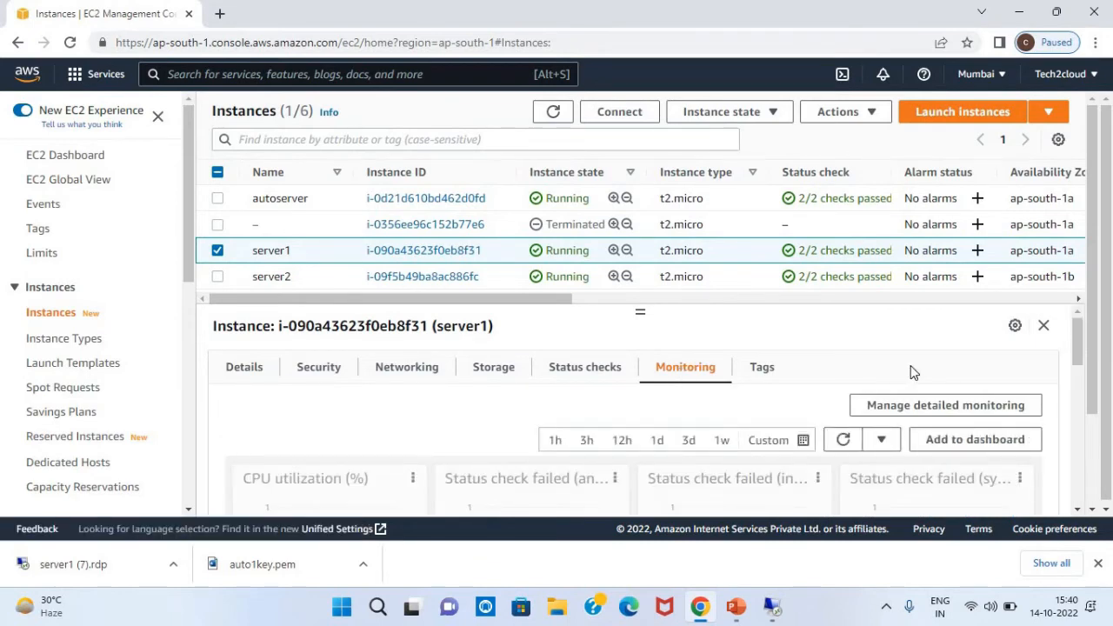
click(1079, 511)
click(1079, 512)
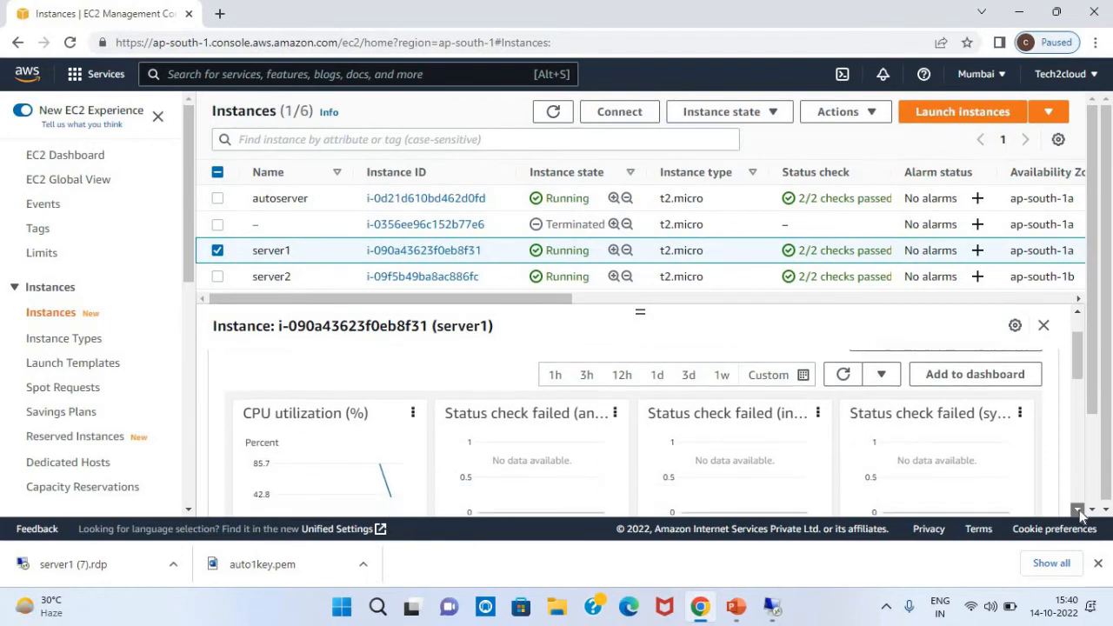
click(1080, 511)
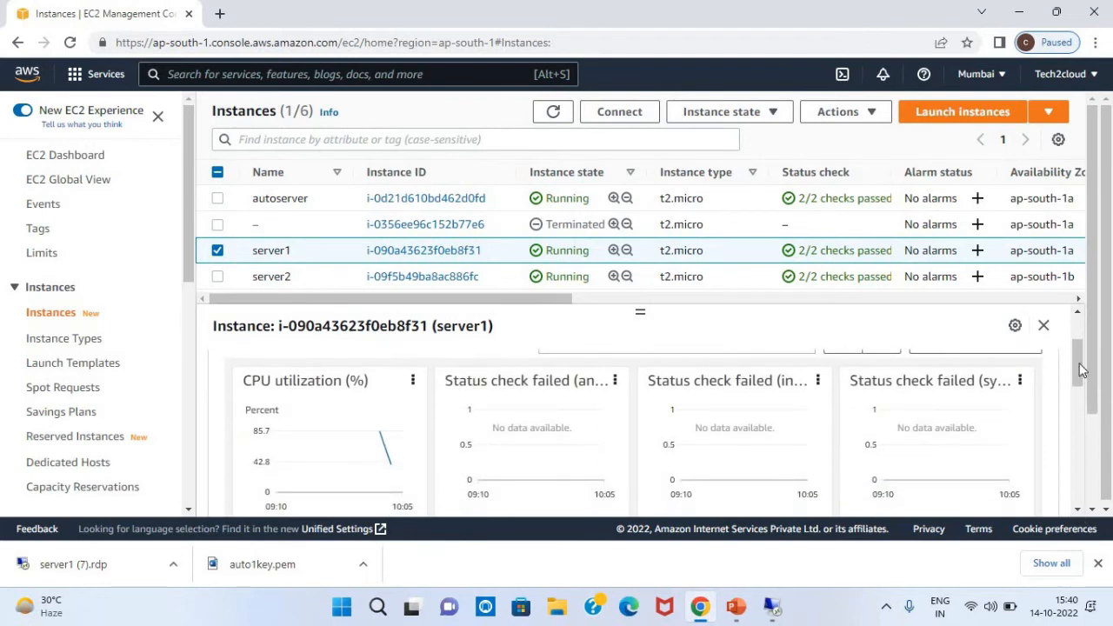
scroll(1083, 348, up, 2)
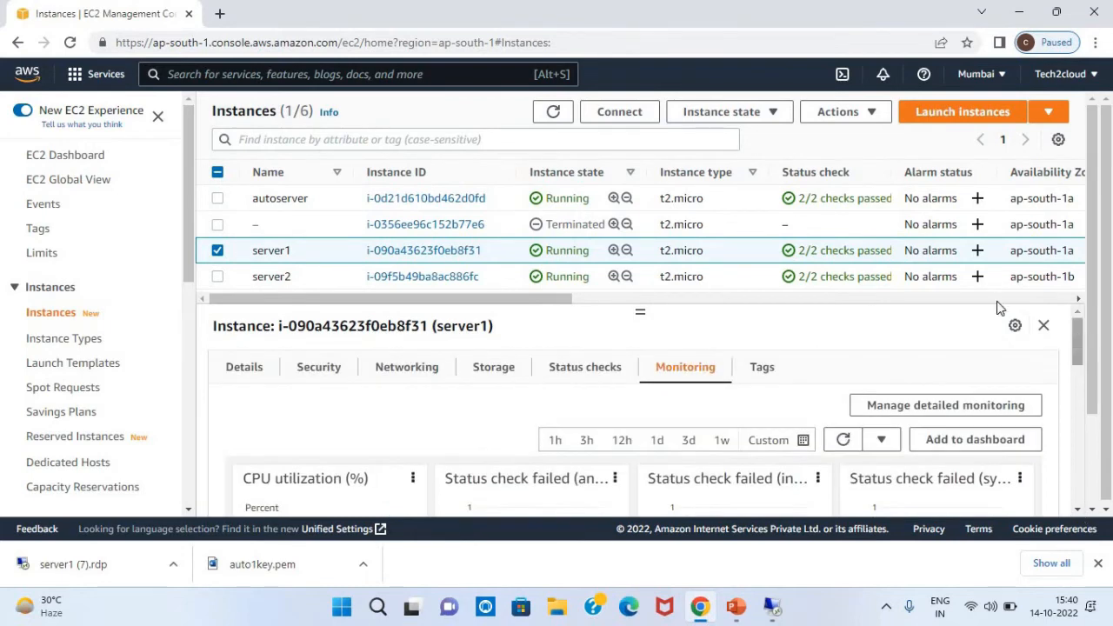
click(1044, 325)
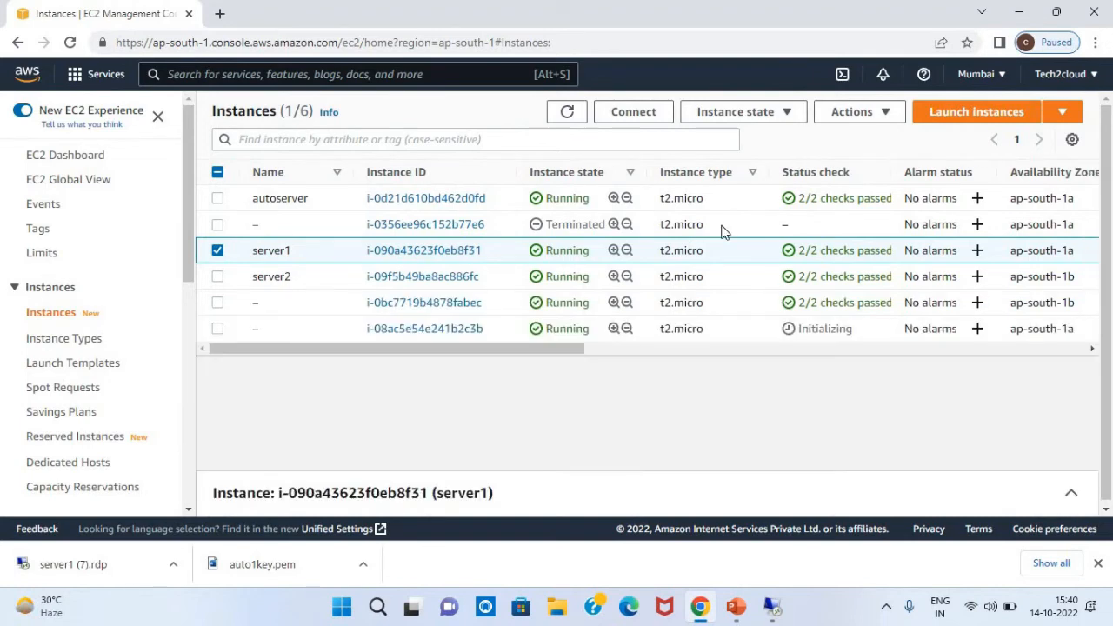
- Refresh the instance list and terminate the unnamed running instance in ap-south-1a
click(569, 113)
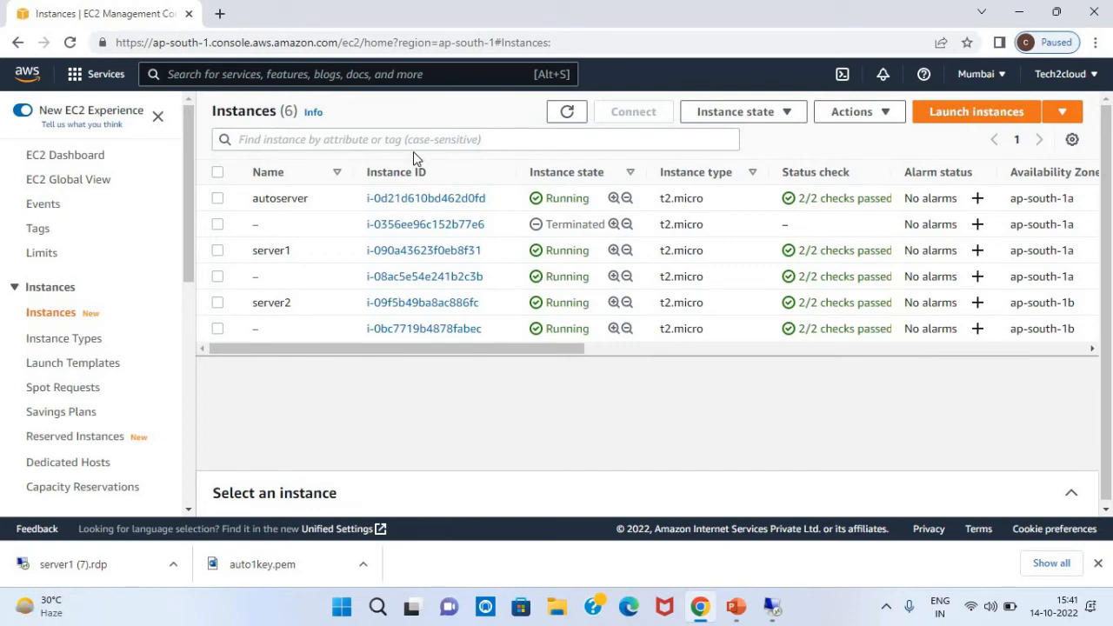
click(569, 118)
click(217, 278)
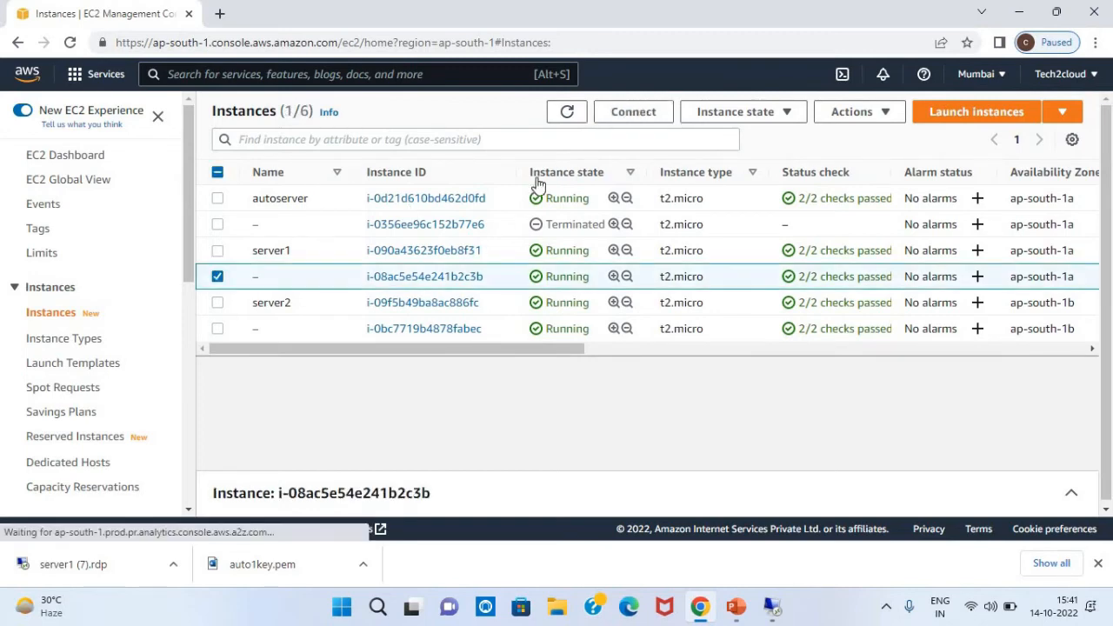
click(722, 118)
click(747, 237)
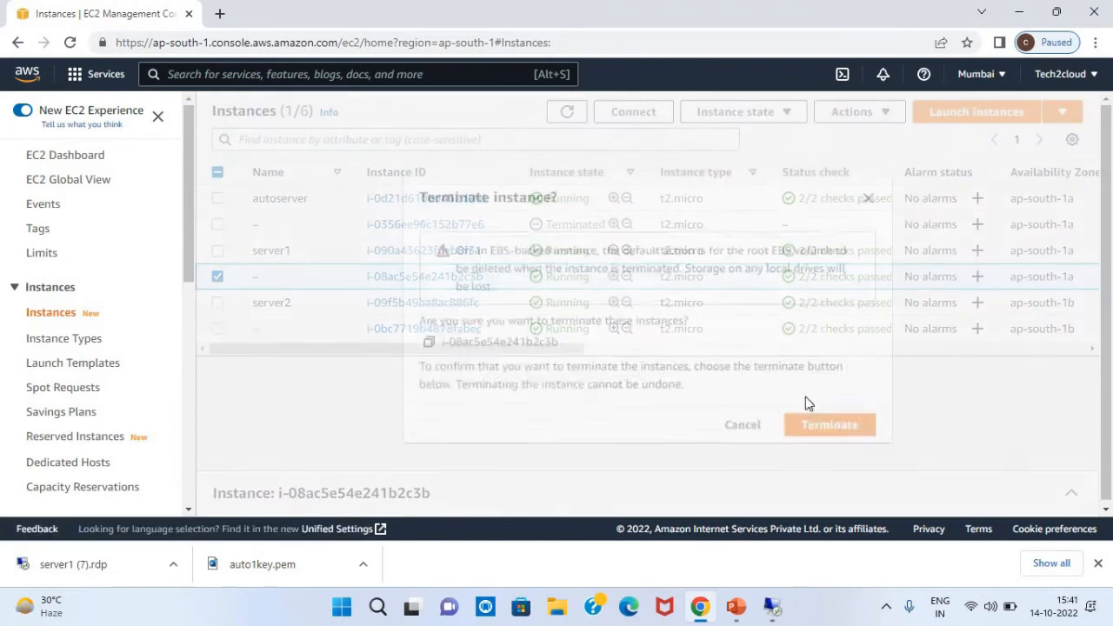
click(817, 423)
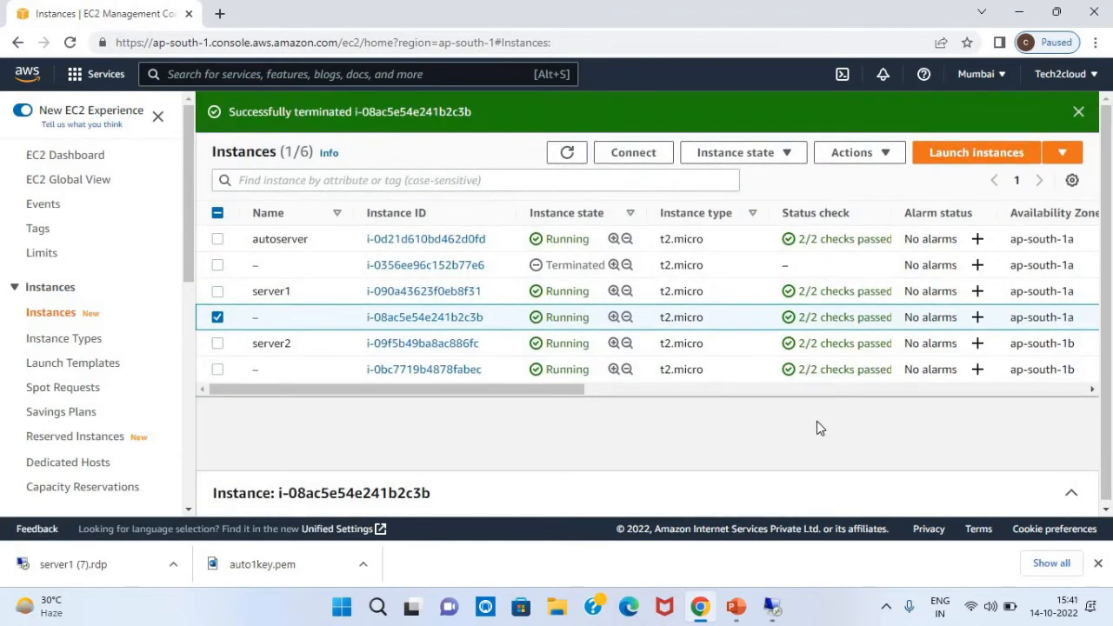
- Refresh the instance list to check the terminated instance's state, and close the empty details pane
click(567, 153)
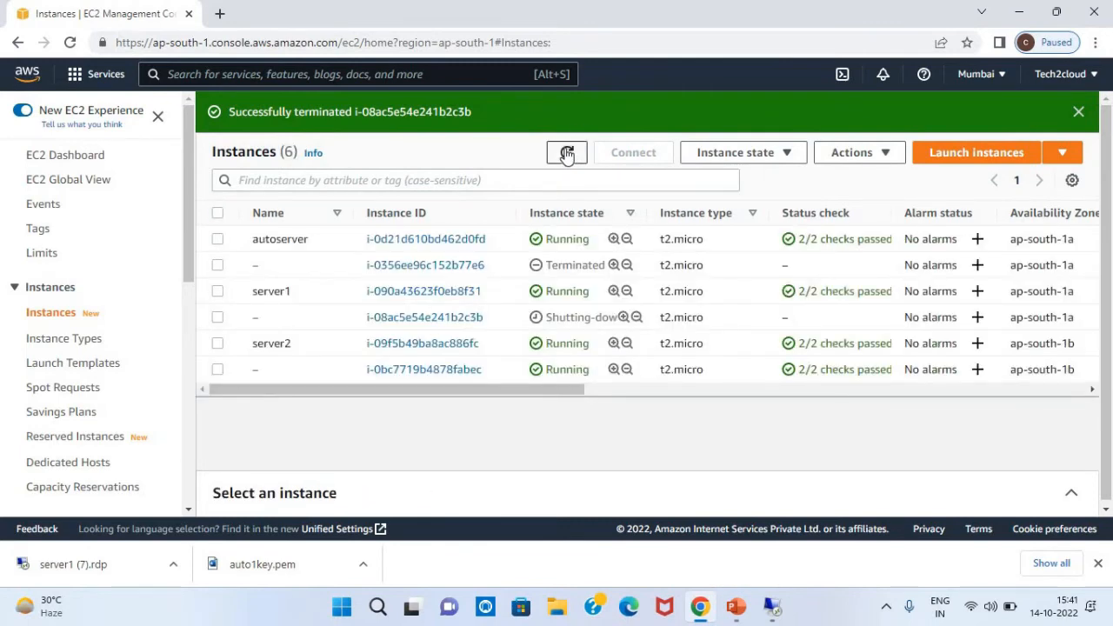
click(567, 153)
click(1071, 493)
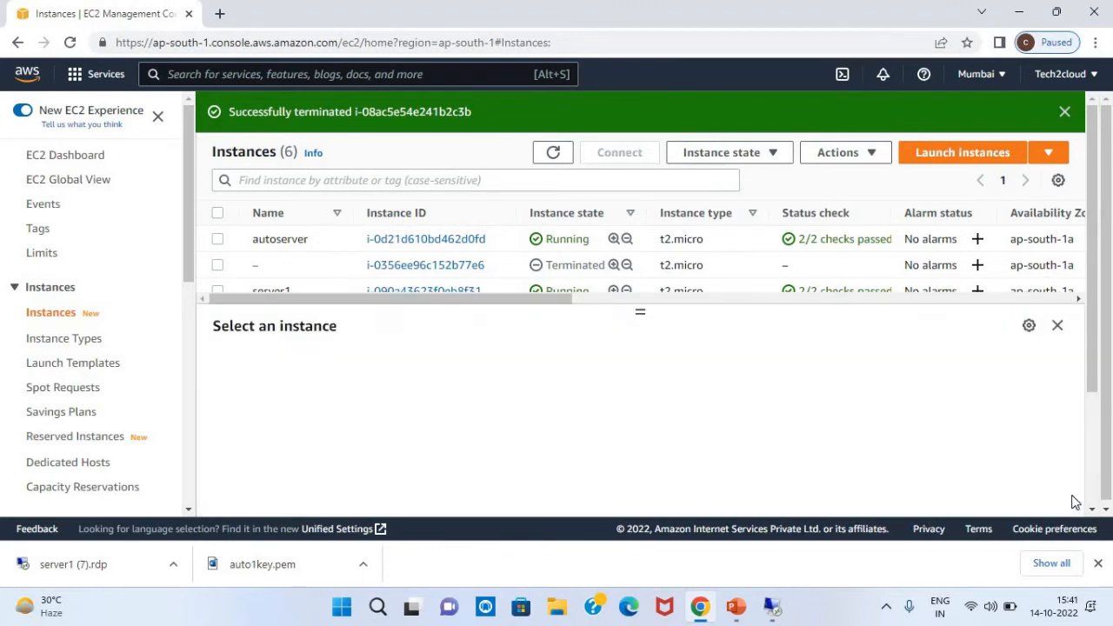
click(1058, 329)
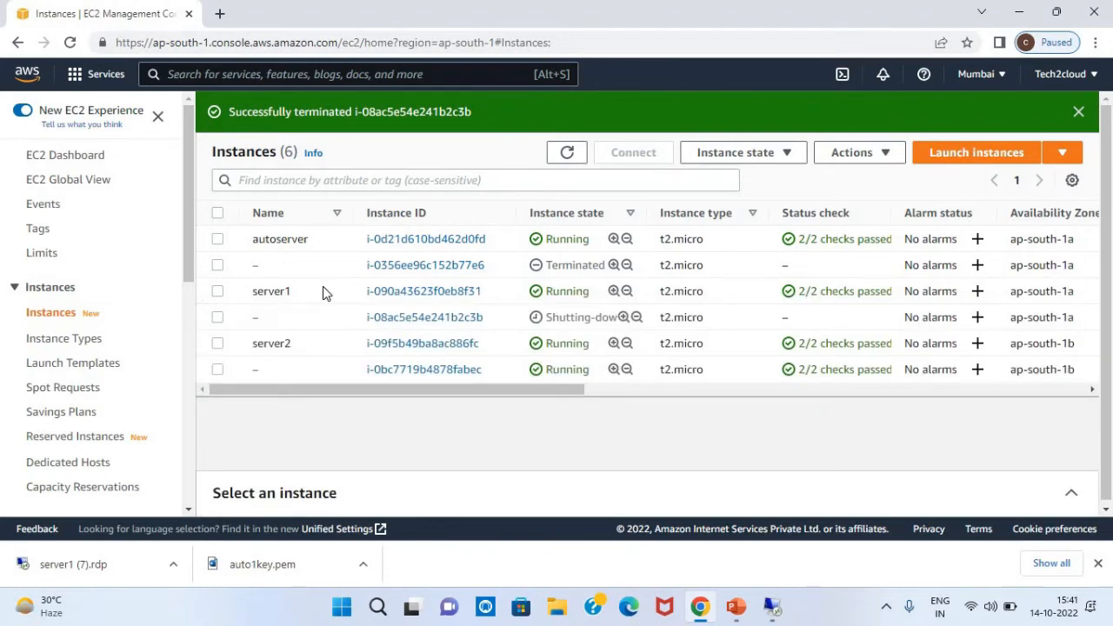
- View server1's CPU utilization graph in its monitoring details and collapse the details
click(218, 293)
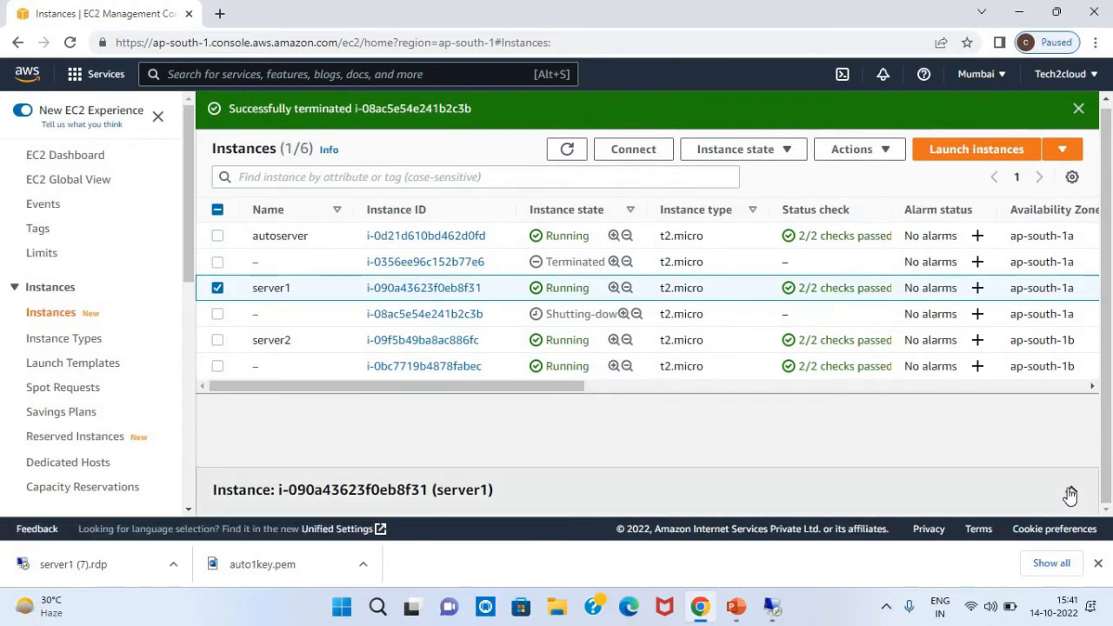
click(1072, 494)
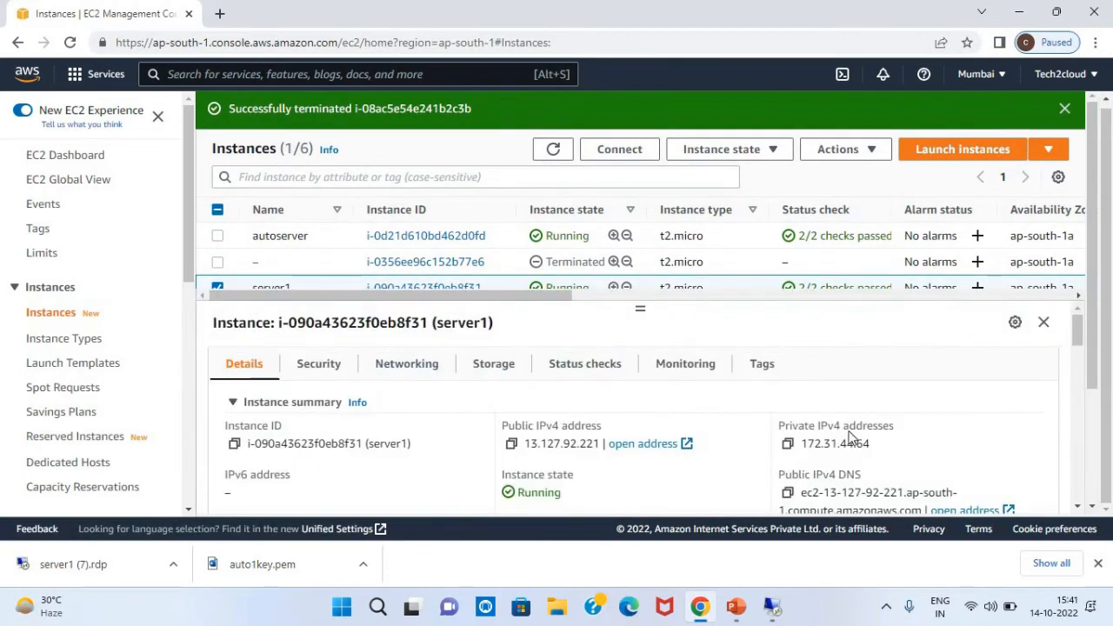
click(701, 368)
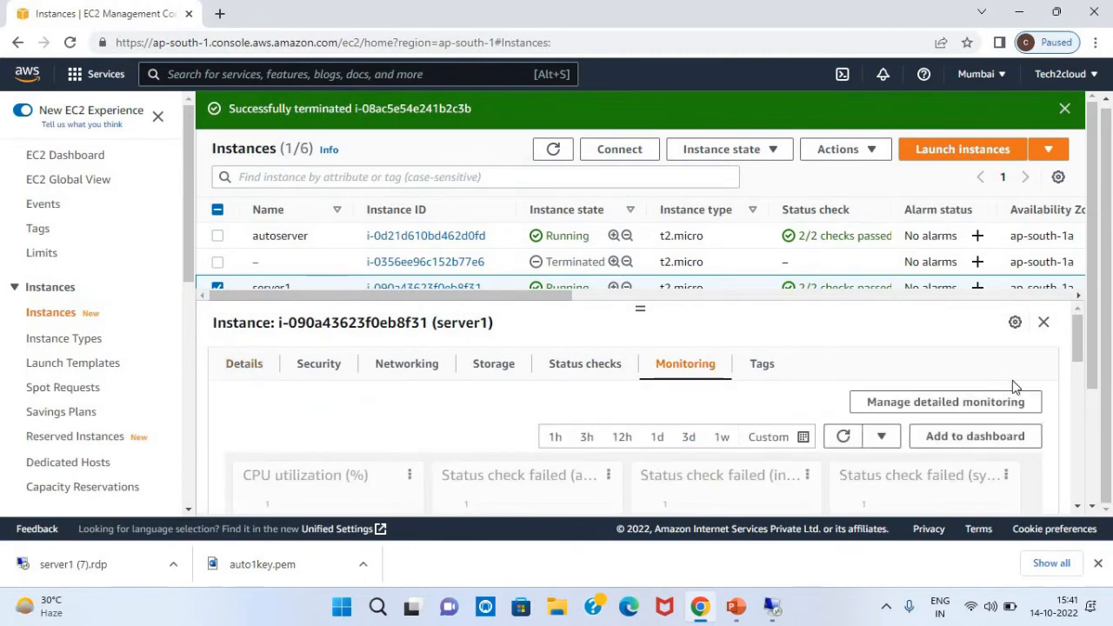
scroll(1073, 365, down, 2)
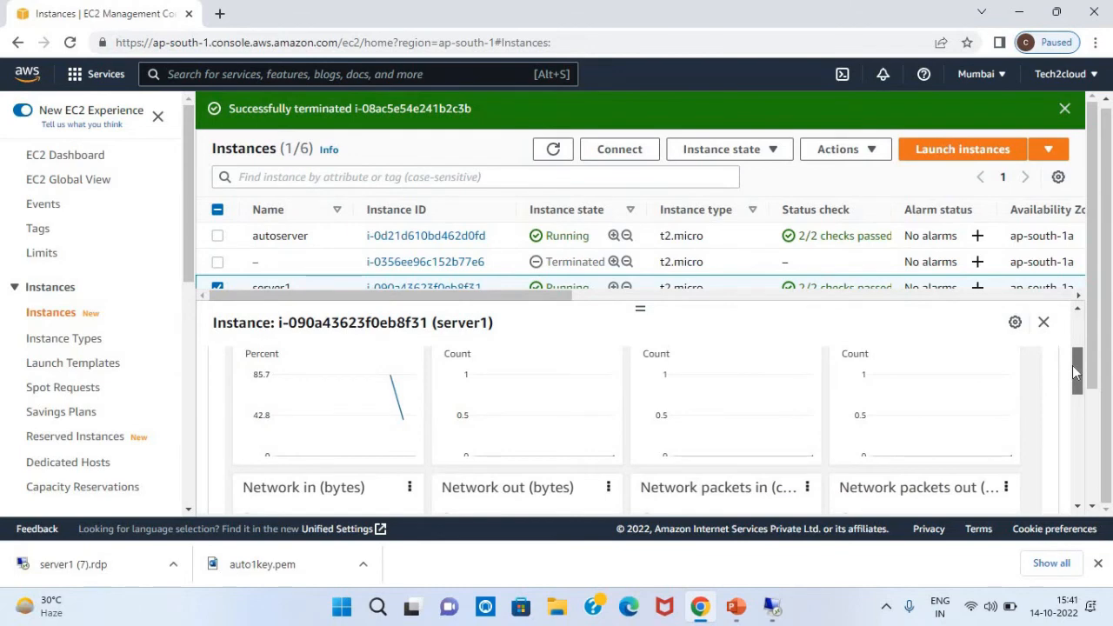
scroll(1048, 313, up, 3)
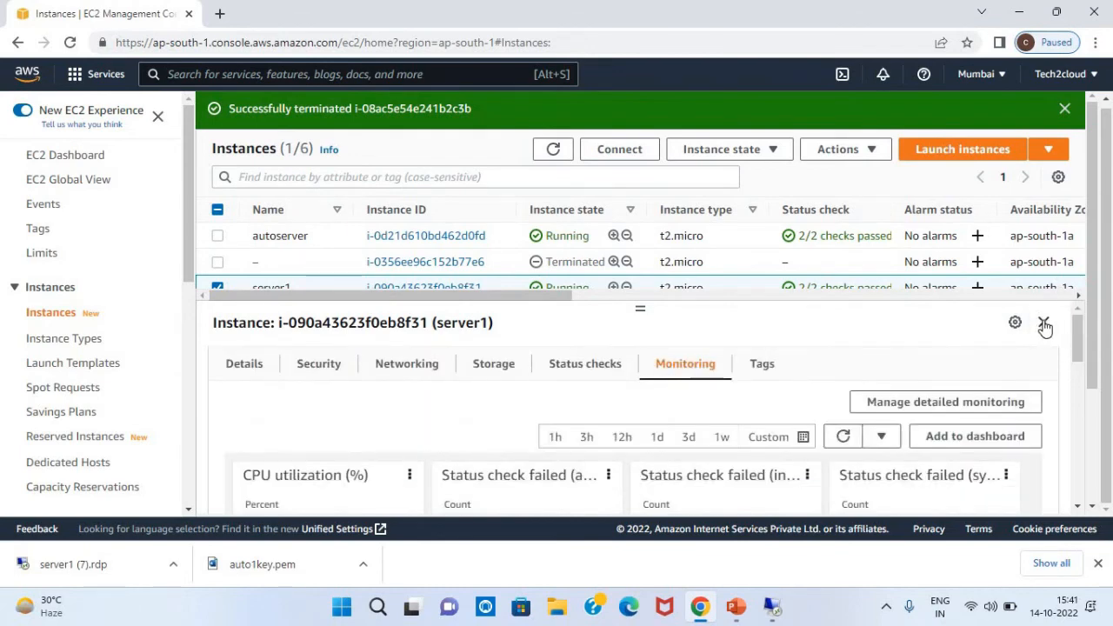
click(1045, 324)
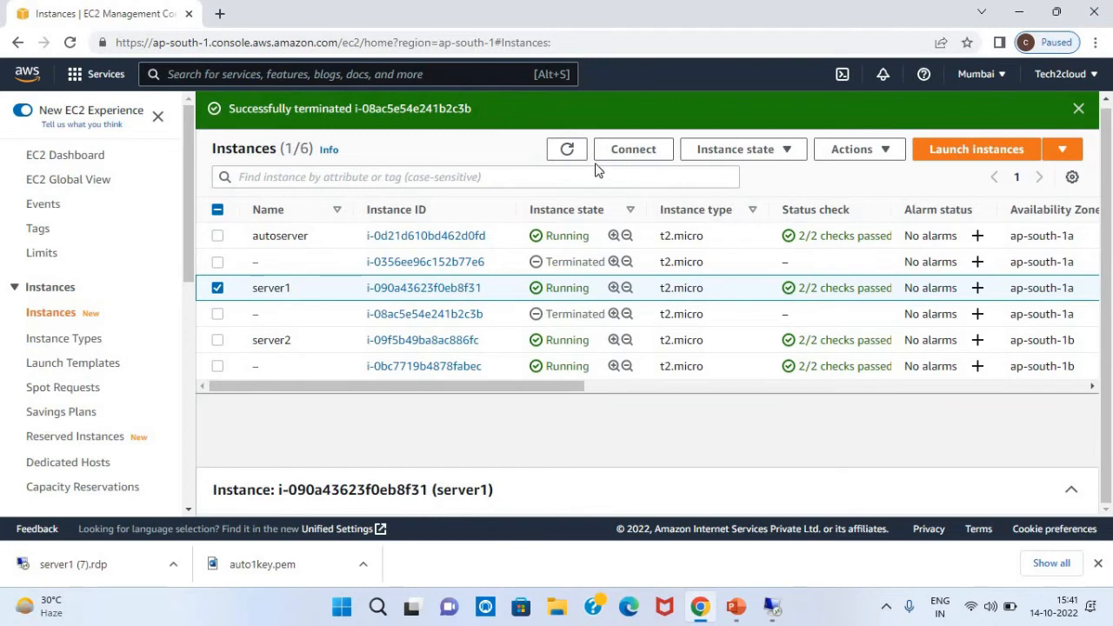
- Refresh the instance list and terminate the unnamed running instance in ap-south-1b
click(567, 151)
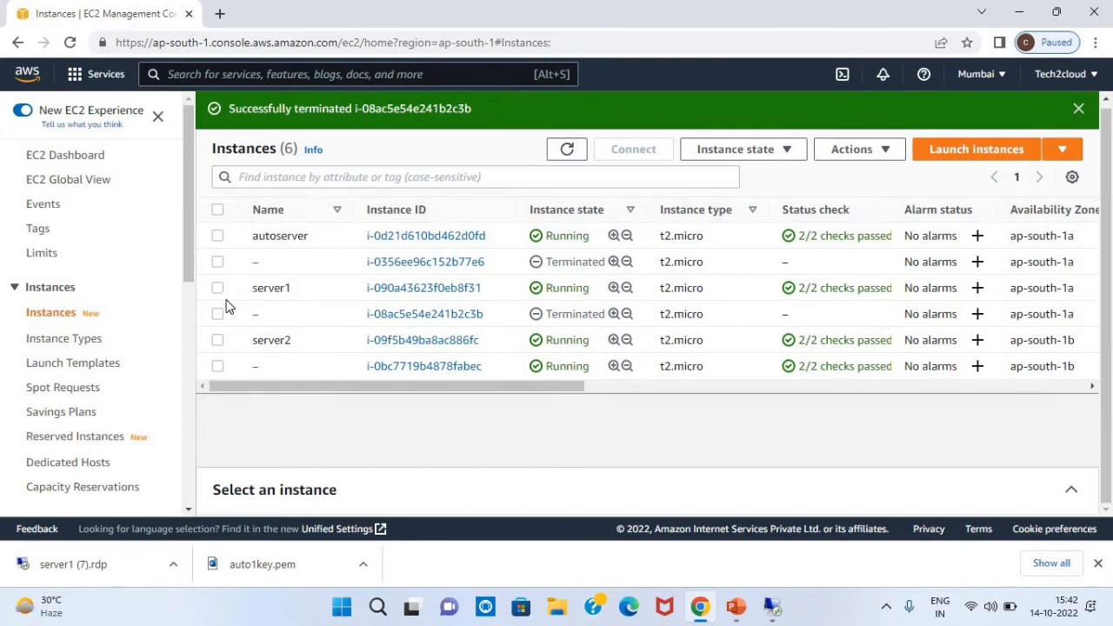
click(217, 366)
click(720, 151)
click(725, 277)
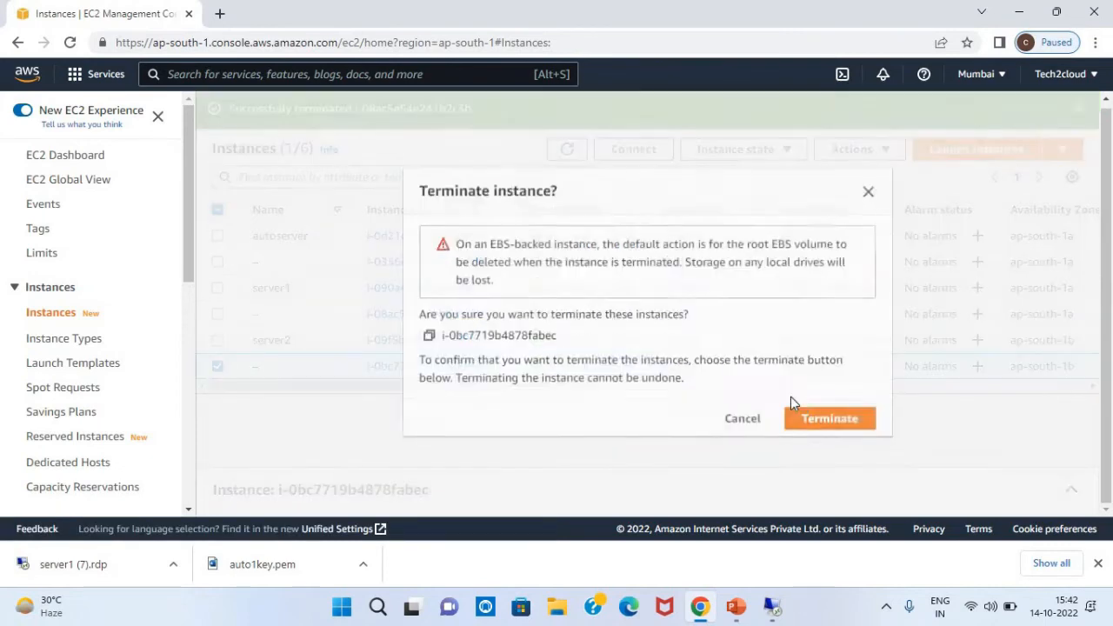
click(814, 417)
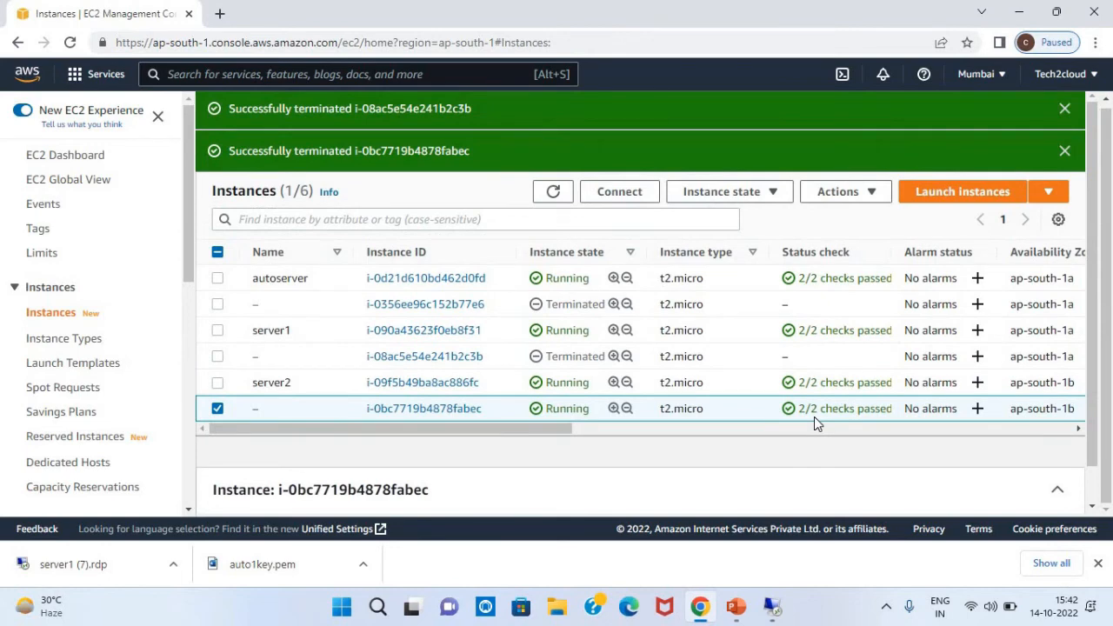
- Refresh the instance list repeatedly and look across its columns to check the instance states
click(557, 193)
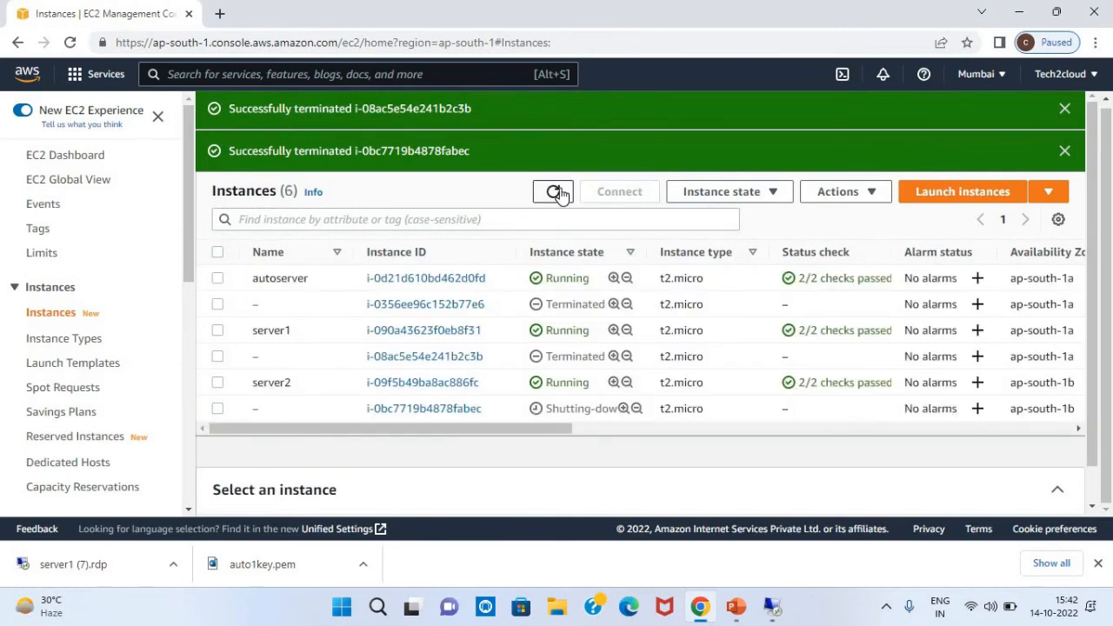
click(557, 193)
click(557, 193)
click(725, 428)
click(380, 428)
click(553, 195)
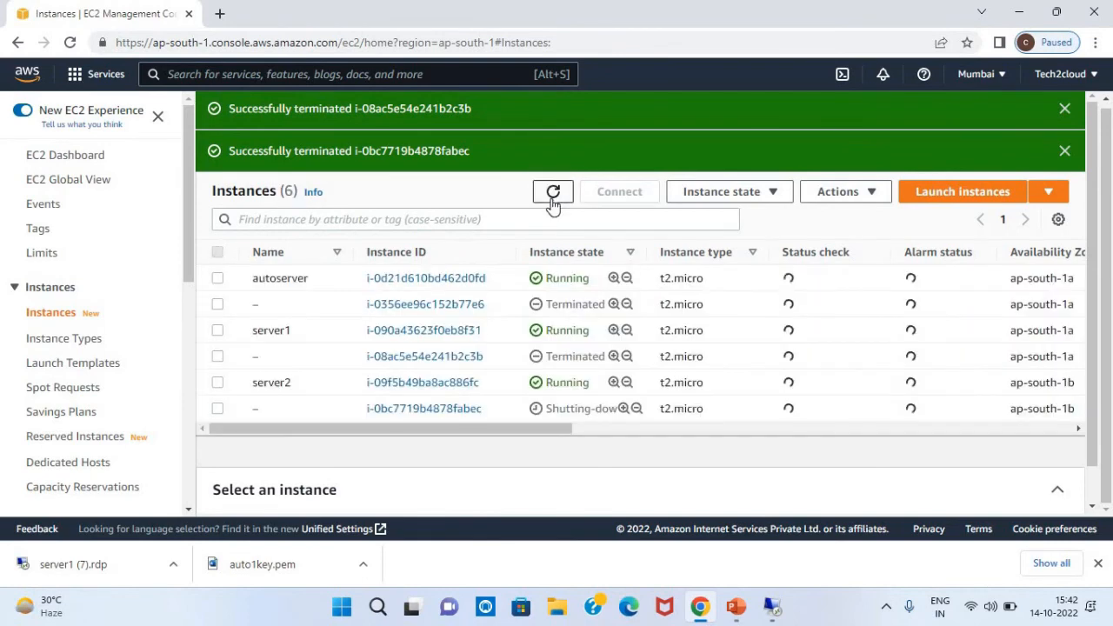
- Terminate the running server2 instance
click(218, 383)
click(718, 197)
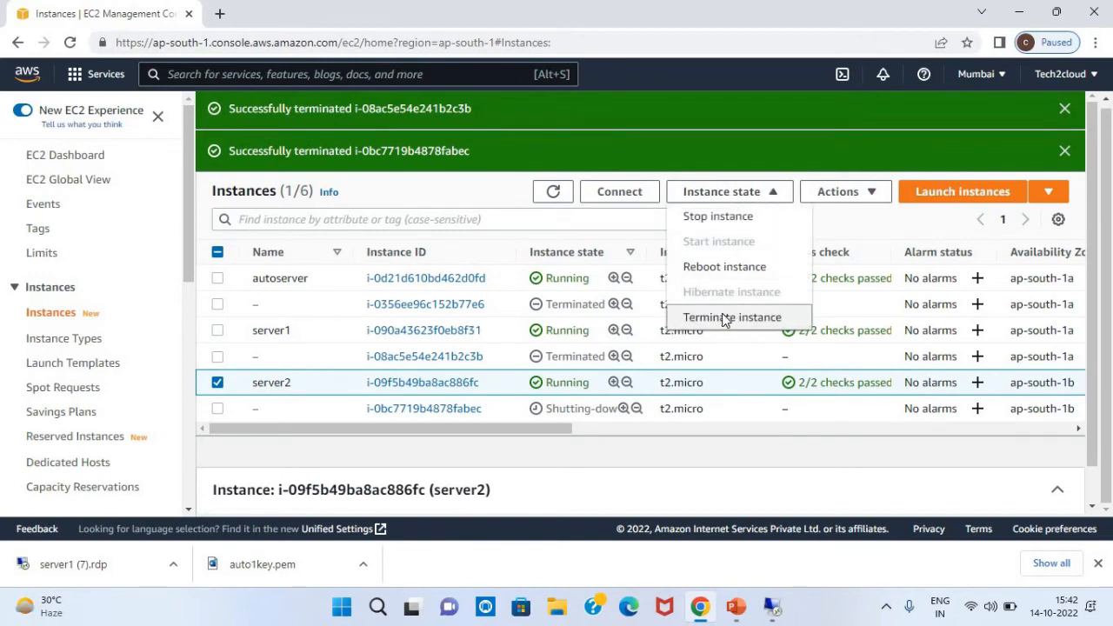
click(721, 318)
click(816, 424)
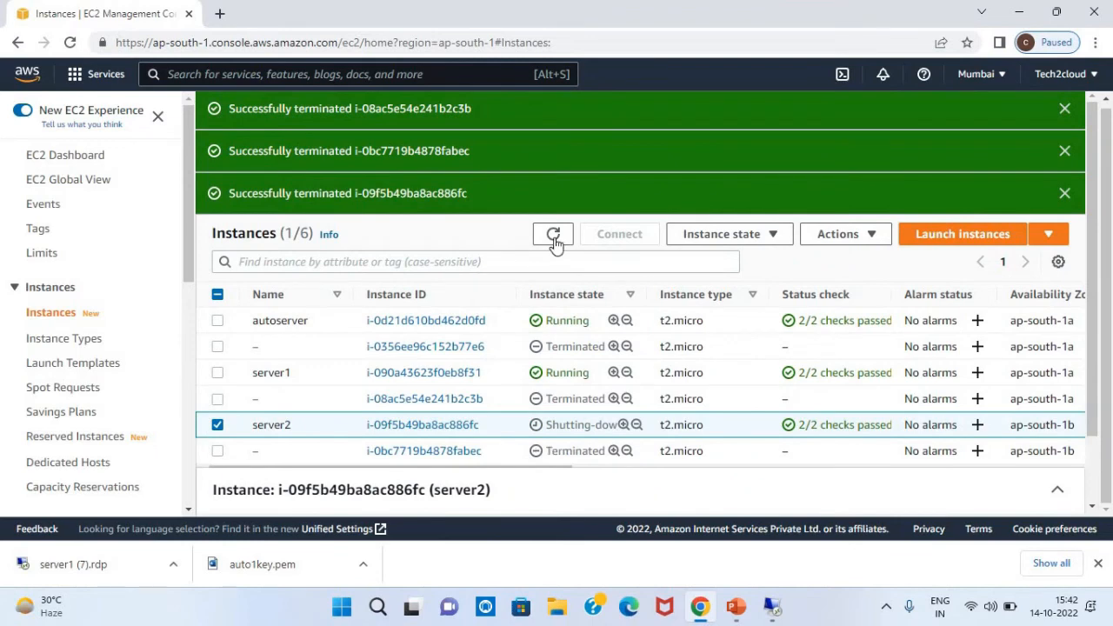
- Refresh the instance list and dismiss the three termination notifications above it
click(553, 235)
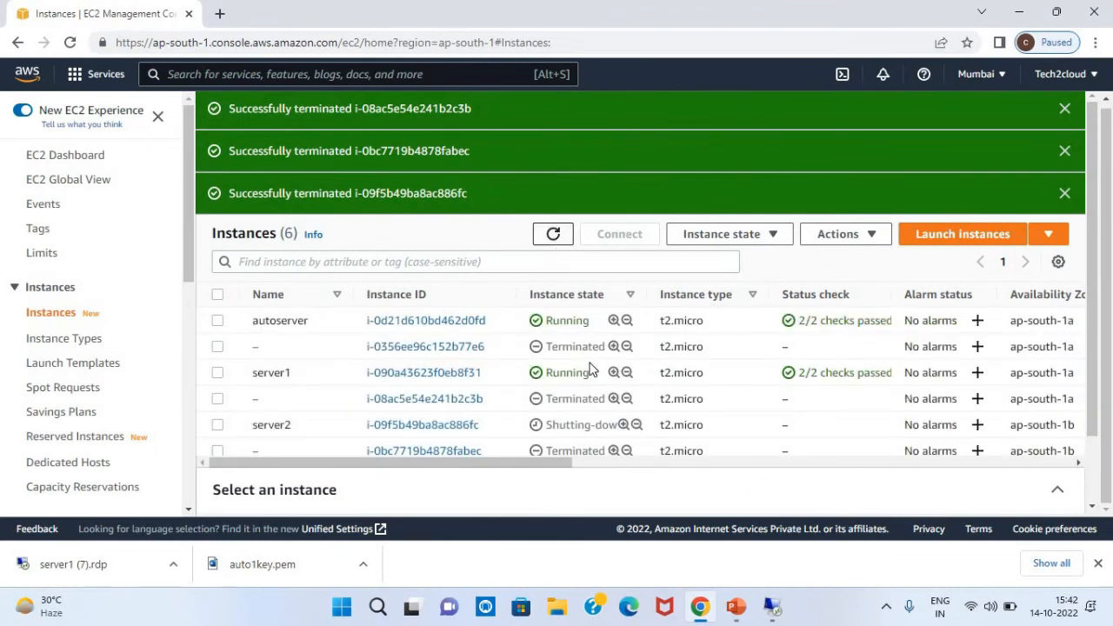
drag(547, 460, 472, 487)
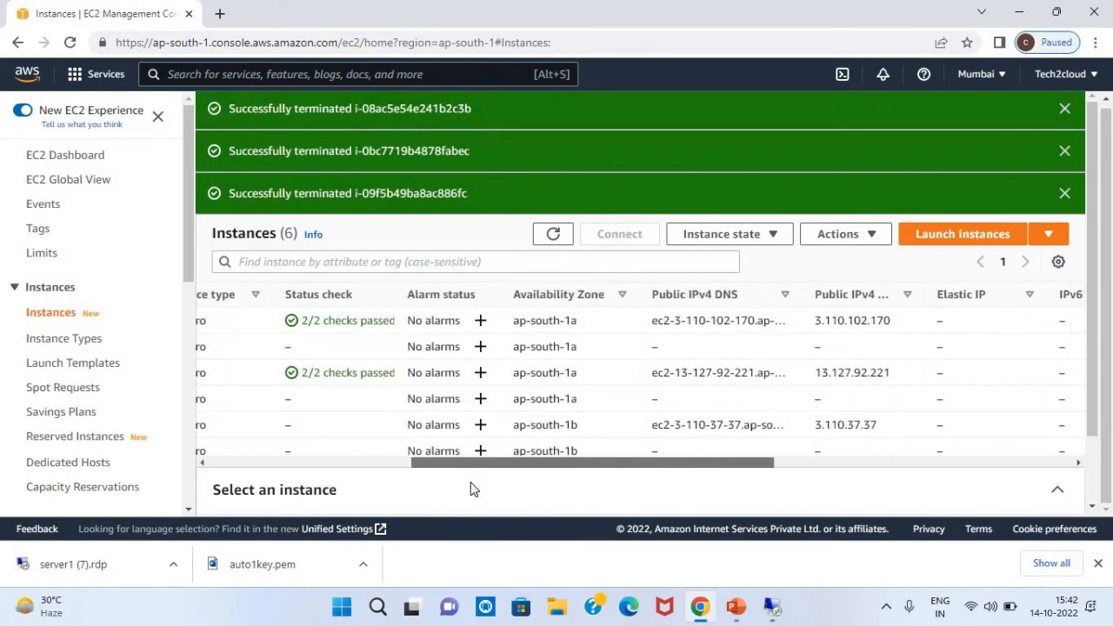
click(1064, 194)
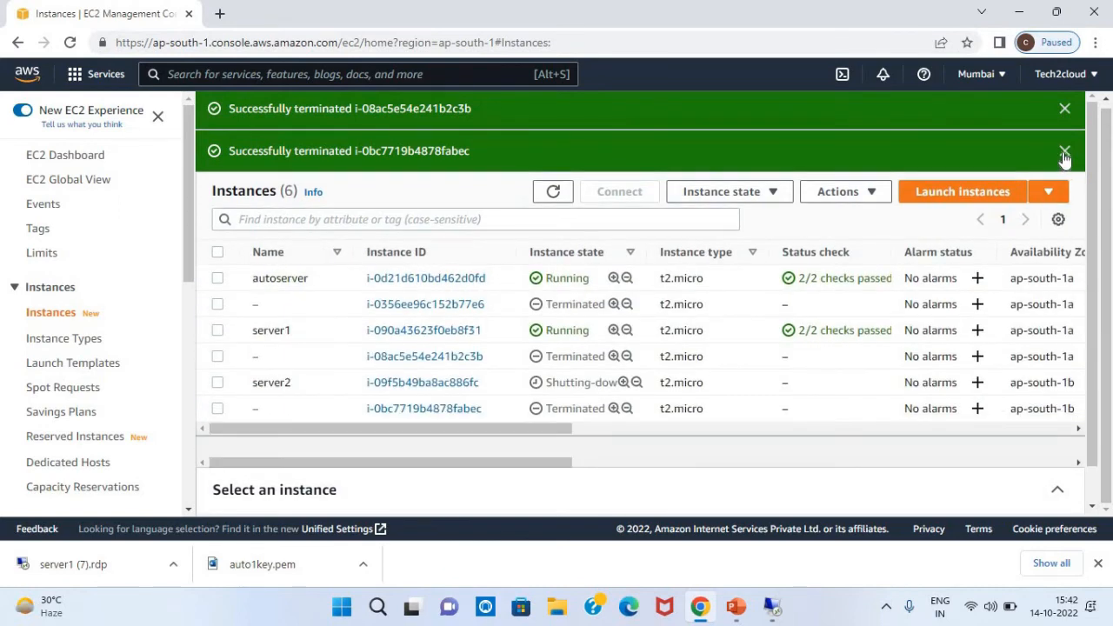
click(1064, 154)
click(1065, 108)
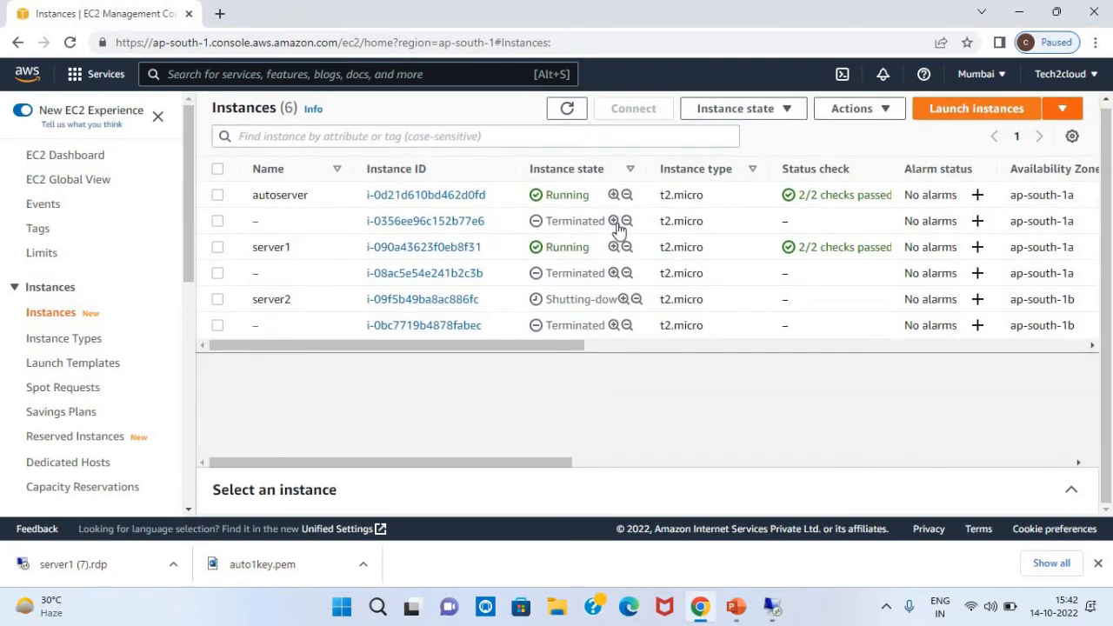
- Refresh the instance list and terminate the running server1 instance
click(560, 113)
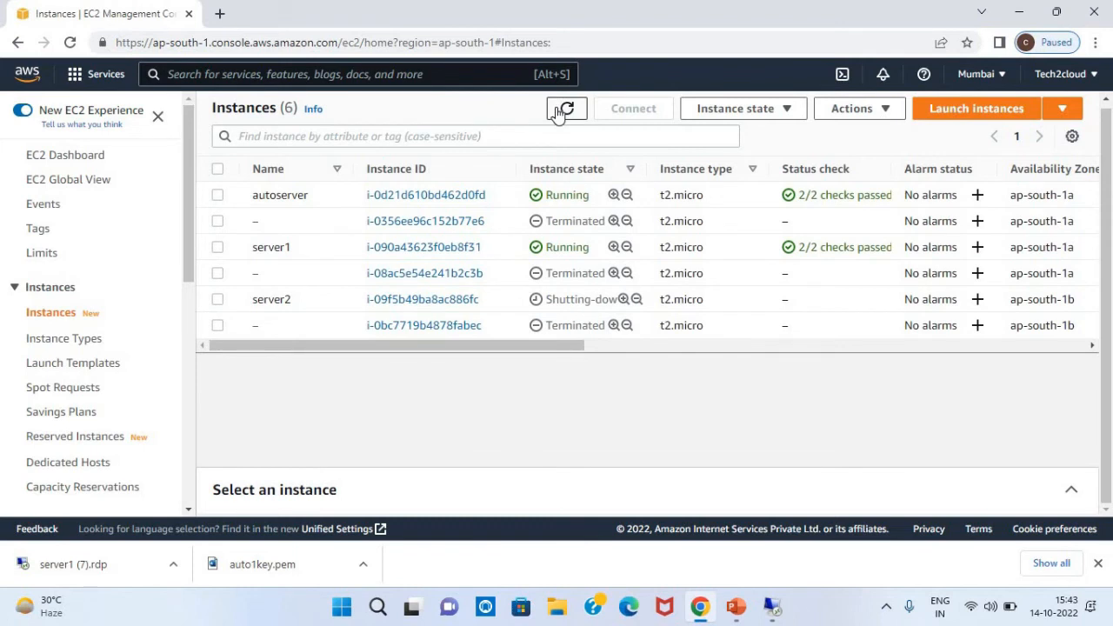
click(217, 250)
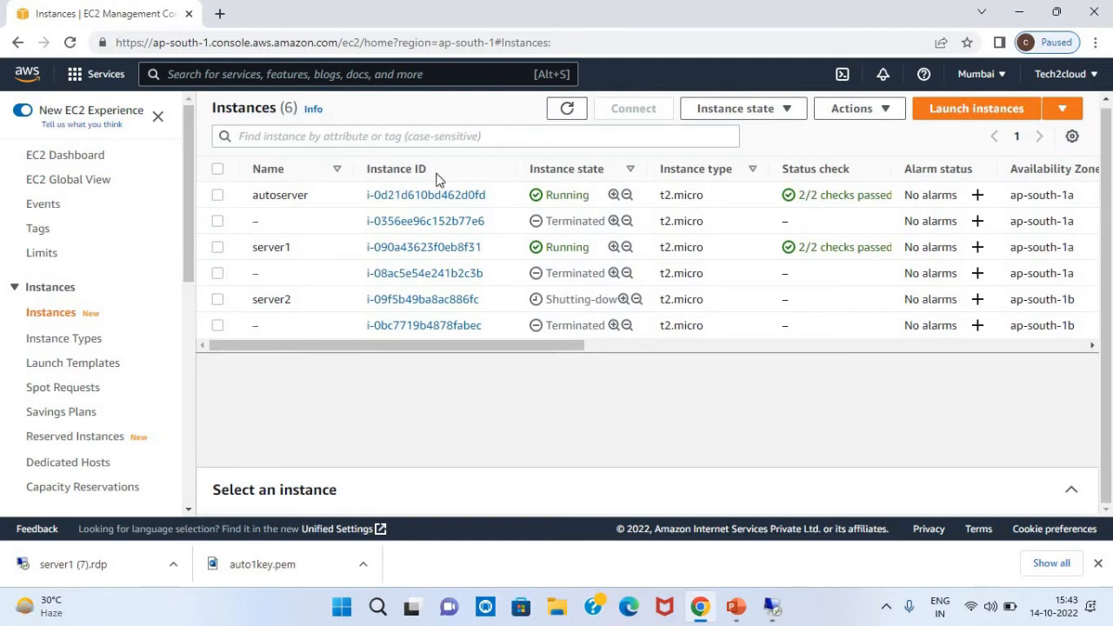
click(723, 110)
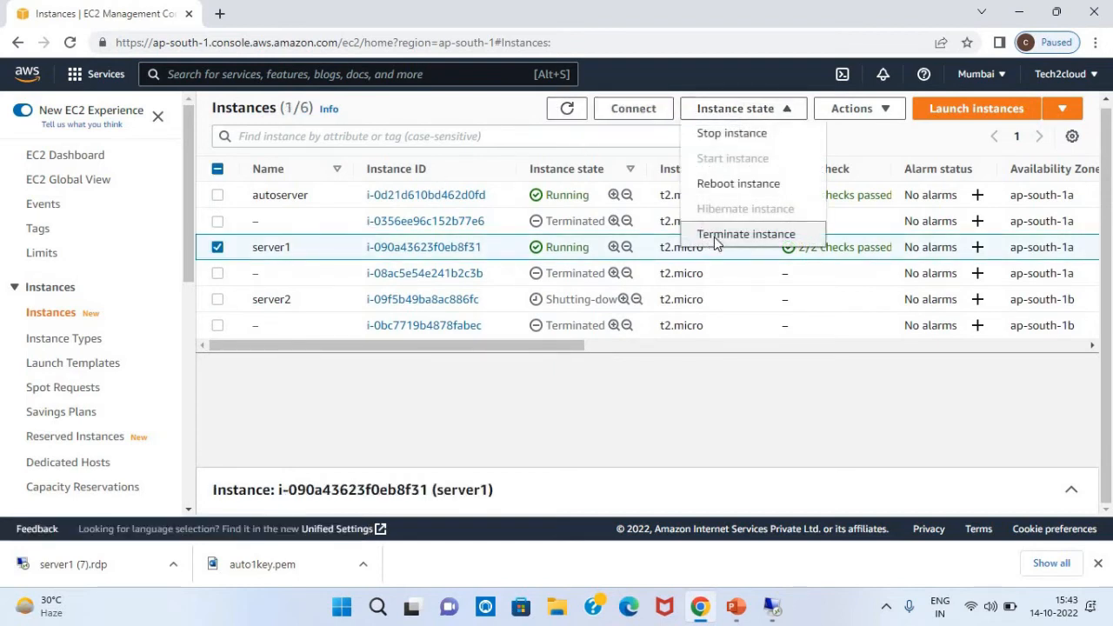
click(714, 237)
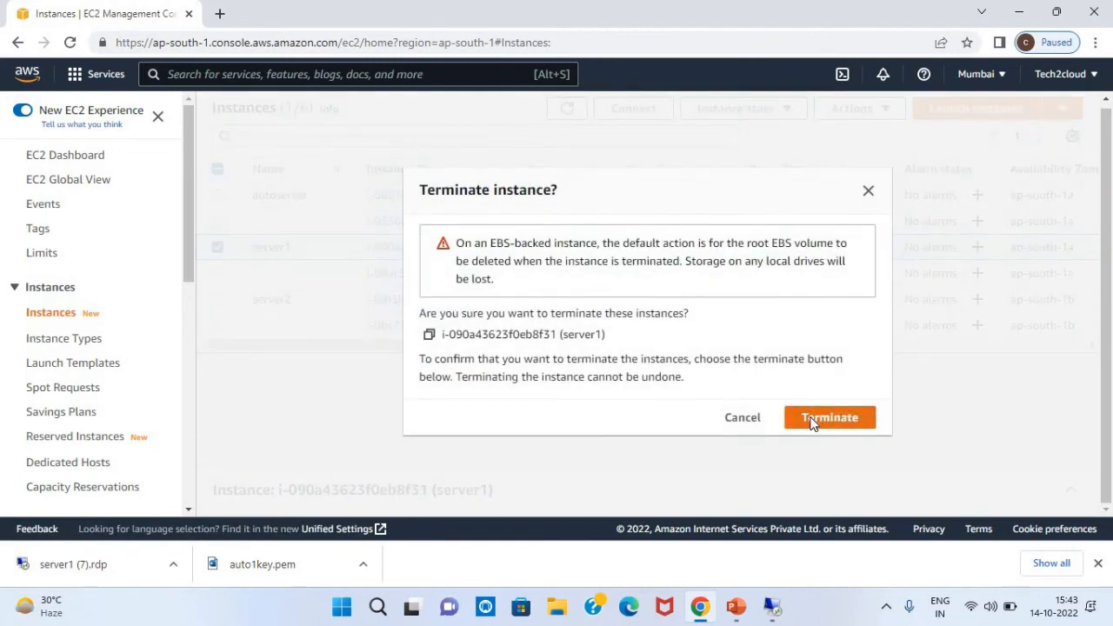
click(812, 421)
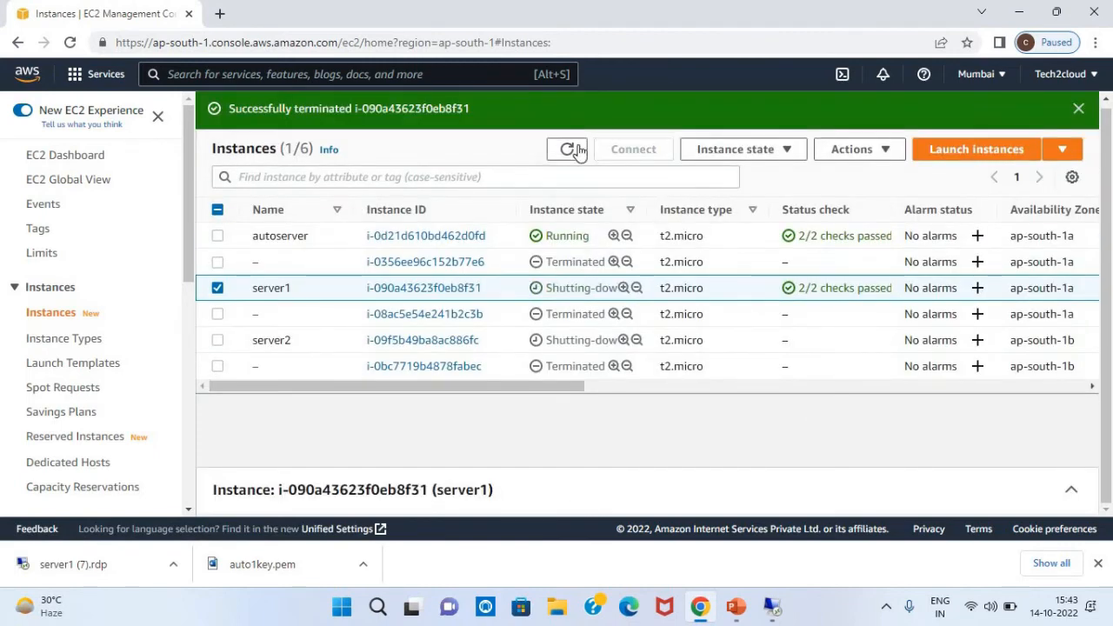
- Refresh the instance list, switch to server1's Remote Desktop session and disconnect it
click(569, 151)
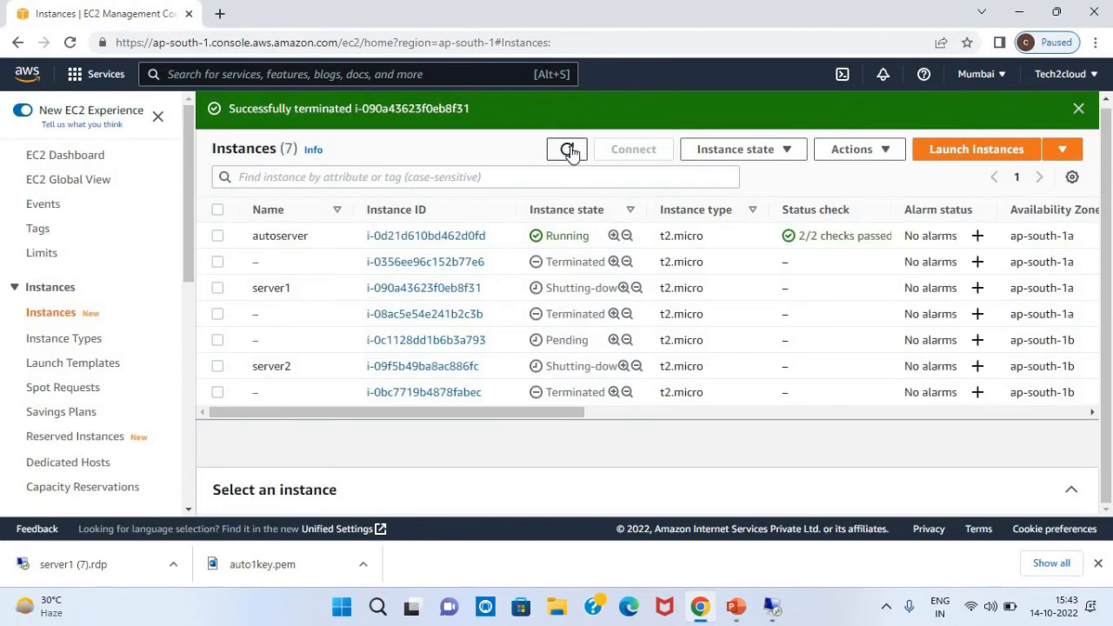
click(569, 152)
click(771, 608)
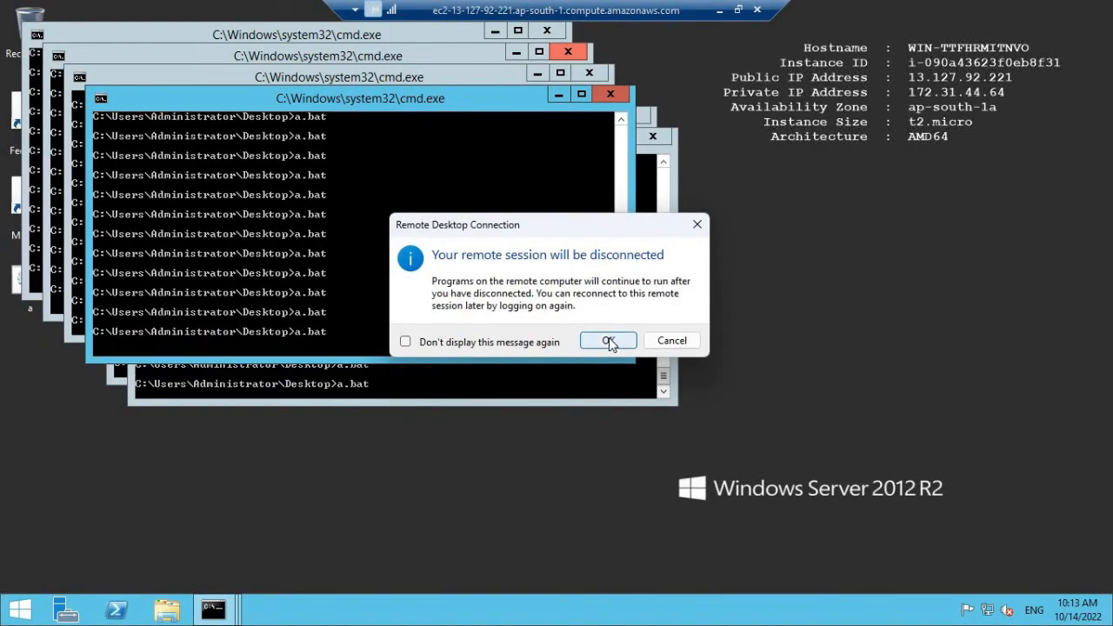
click(609, 340)
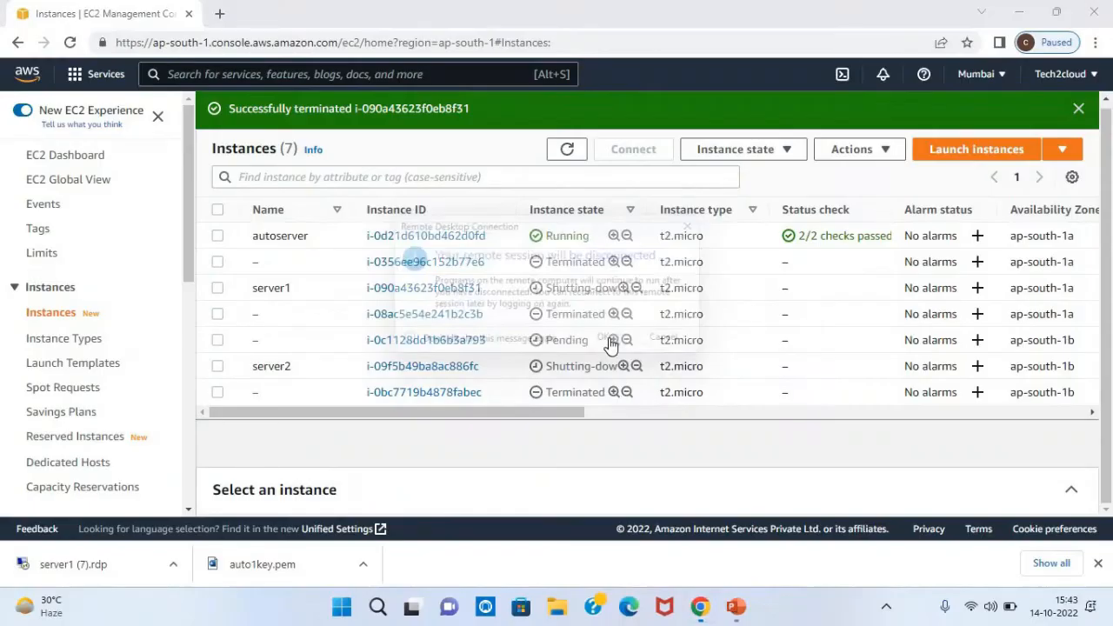
- Refresh the instance list repeatedly to check the state of the newly launched instance in ap-south-1b
click(569, 155)
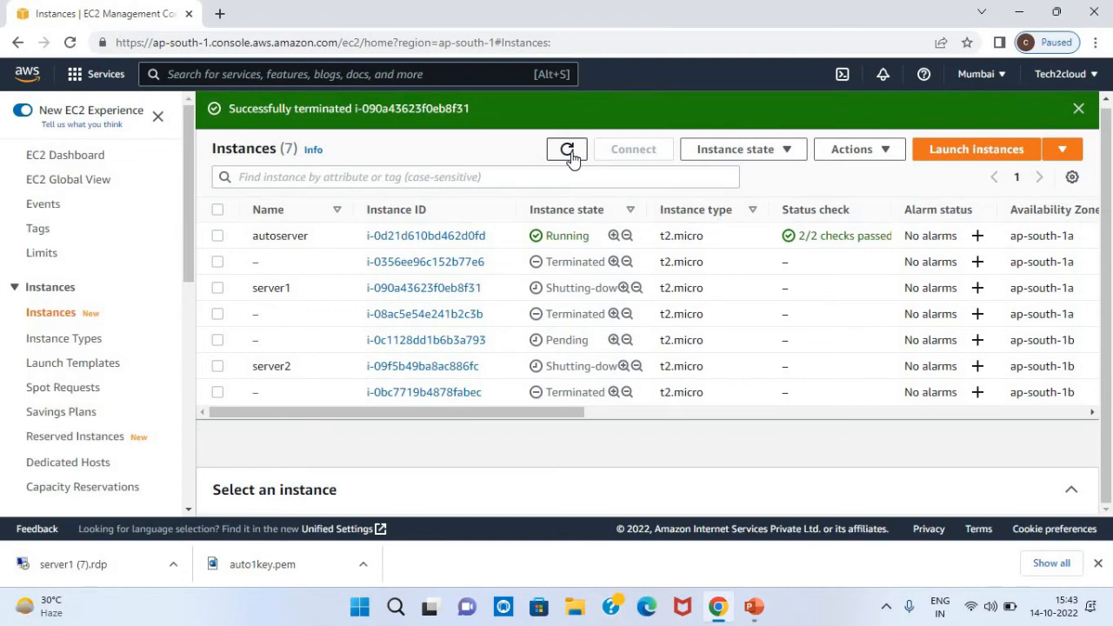
click(569, 153)
click(570, 153)
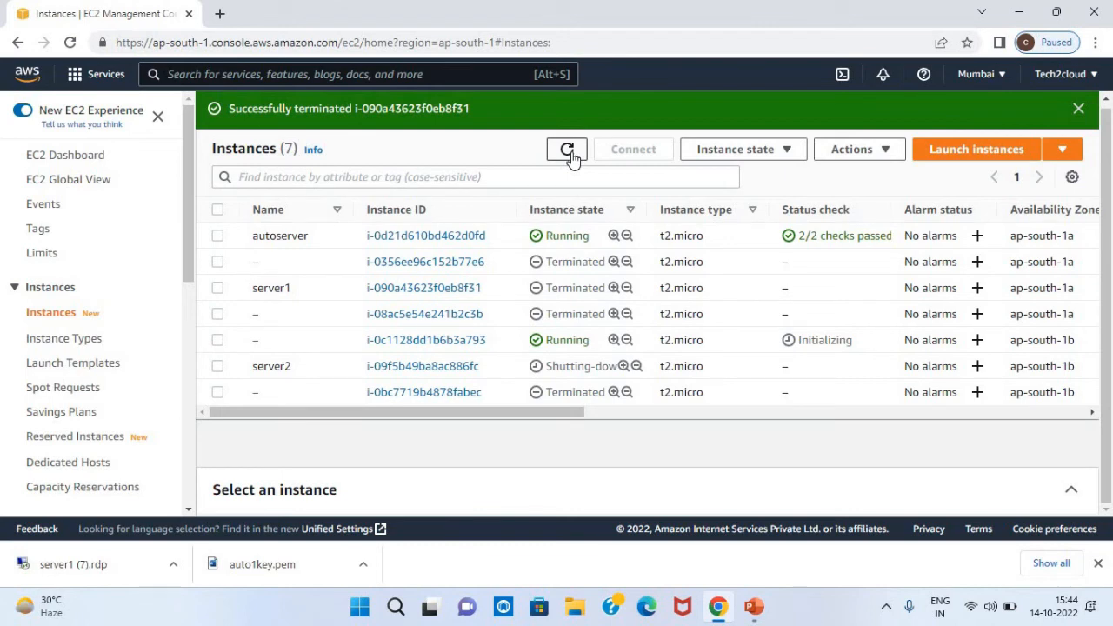
click(568, 151)
- Terminate the running autoserver instance
click(218, 236)
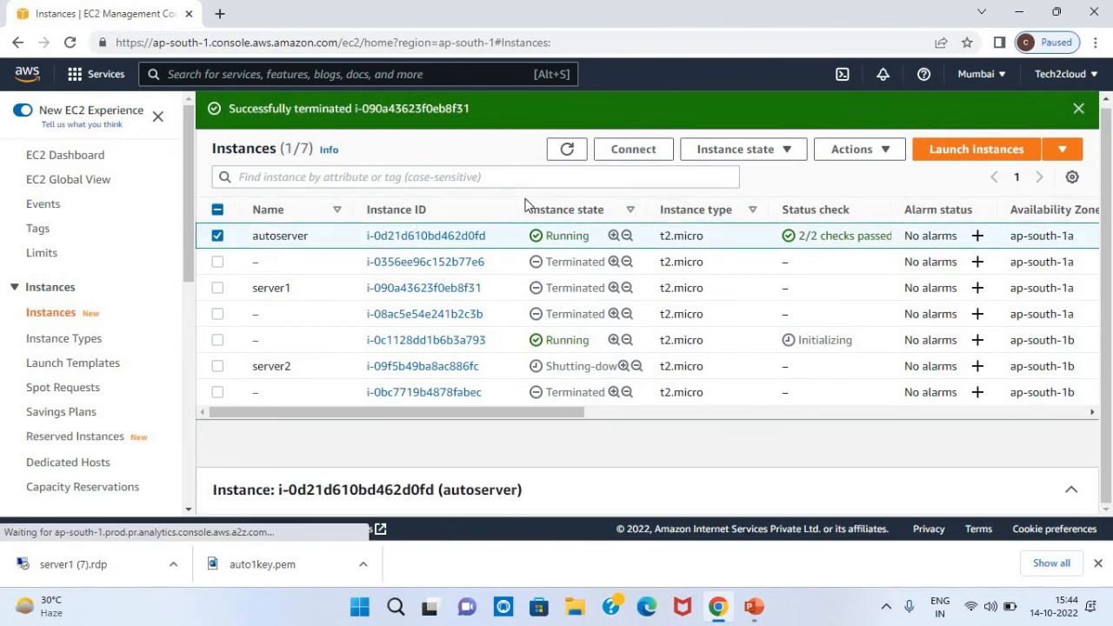
click(735, 149)
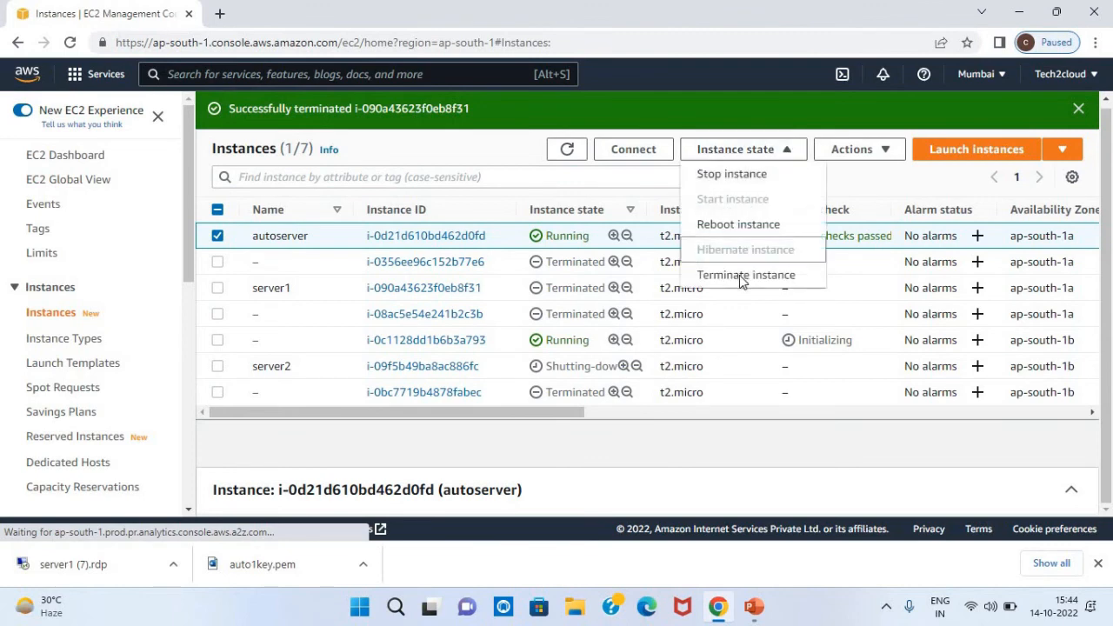
click(740, 275)
click(833, 426)
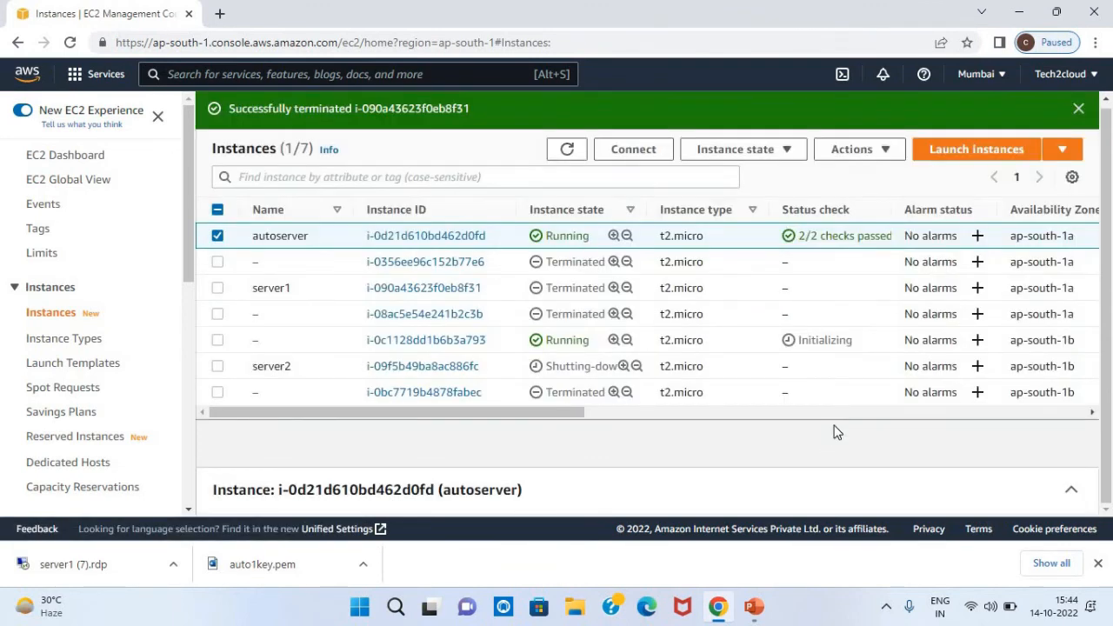
- Refresh the instance list and terminate the unnamed running instance in ap-south-1b
click(553, 193)
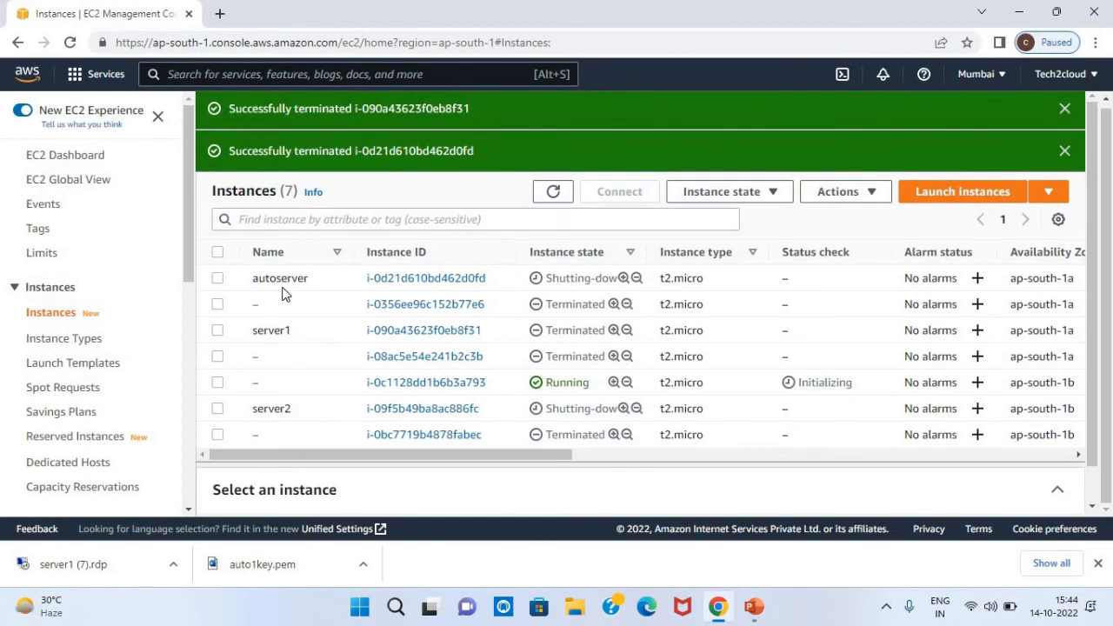
click(219, 382)
click(722, 199)
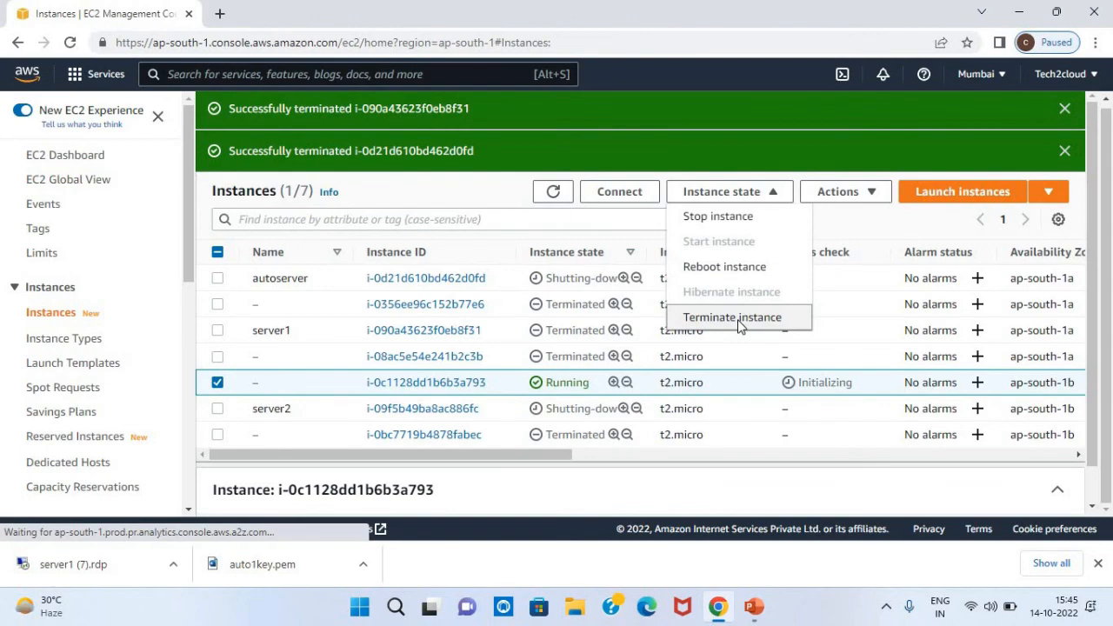
click(738, 319)
click(835, 419)
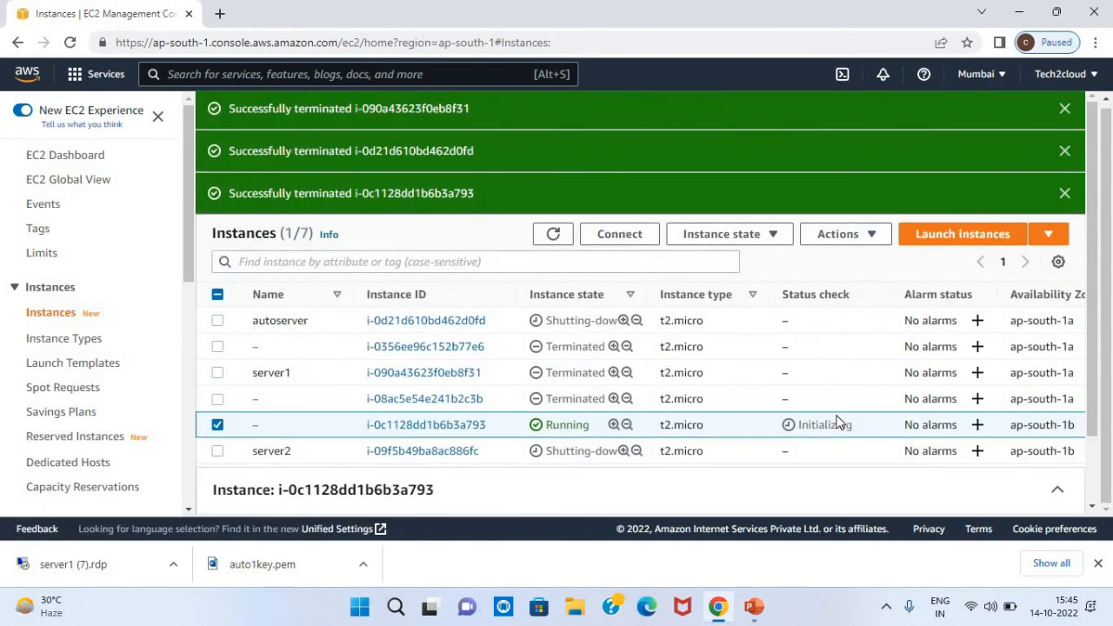
- Refresh the instance list repeatedly to check the shutdown and whether the scaling group launches a replacement instance
click(554, 235)
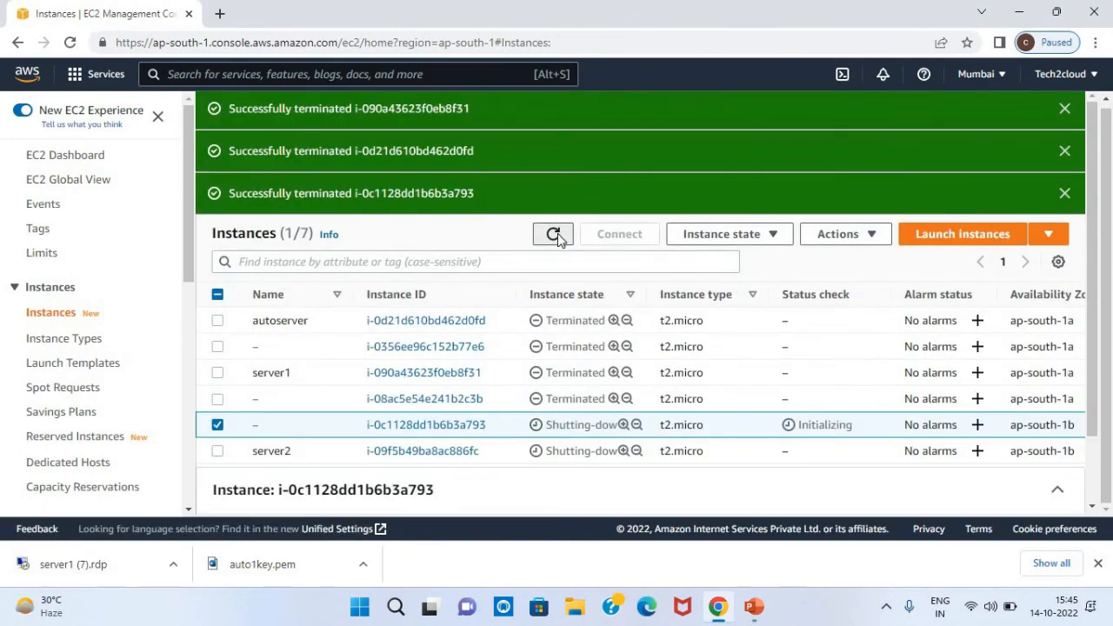
click(554, 235)
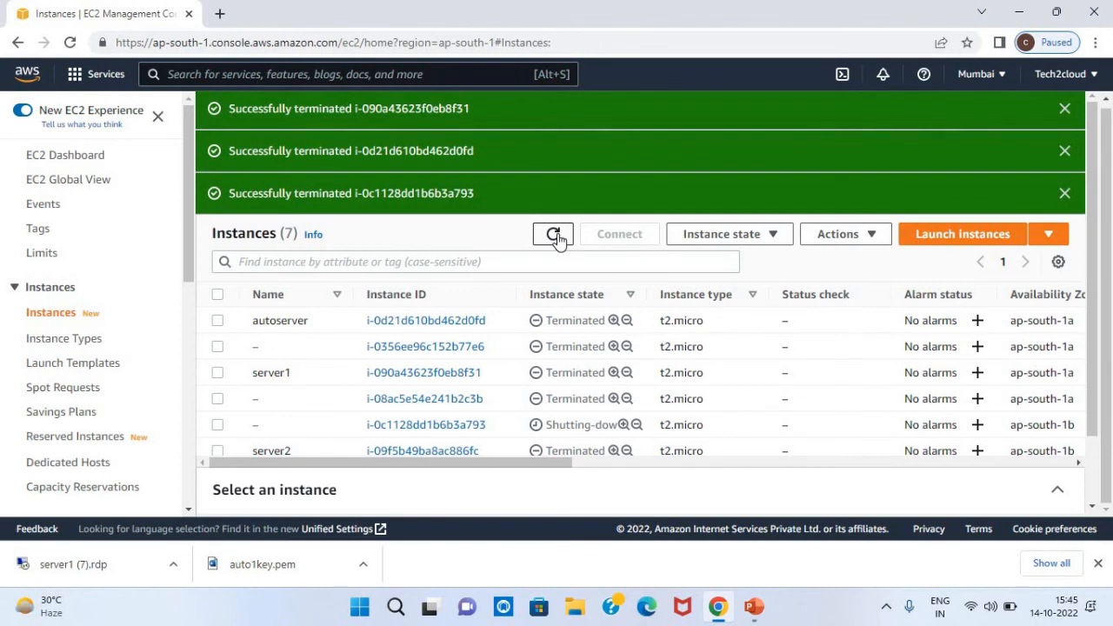
click(554, 236)
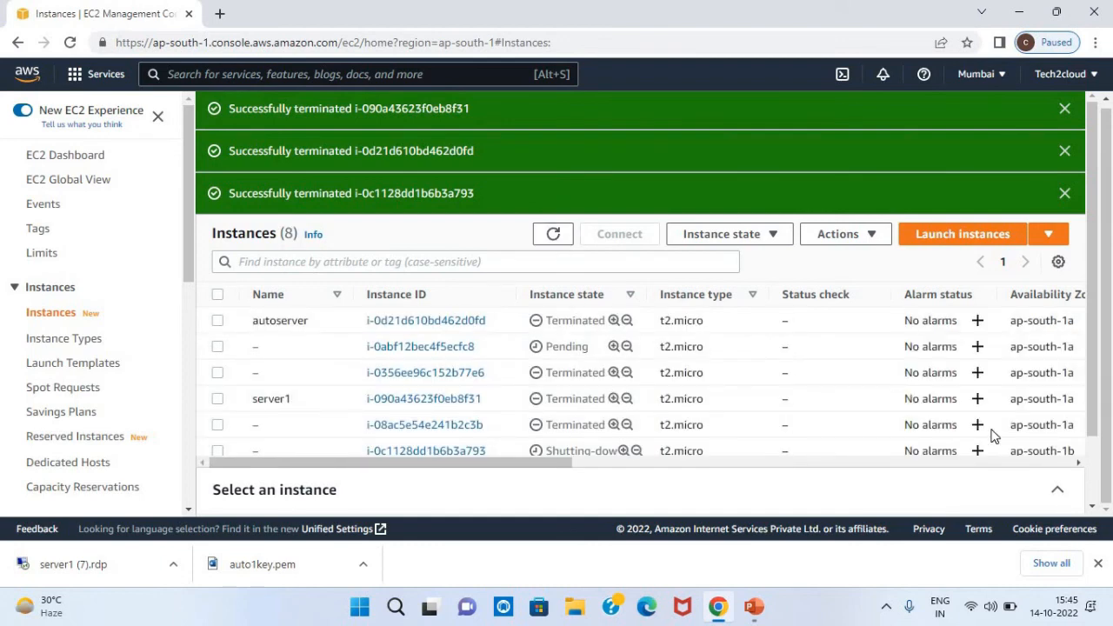
scroll(1094, 459, down, 2)
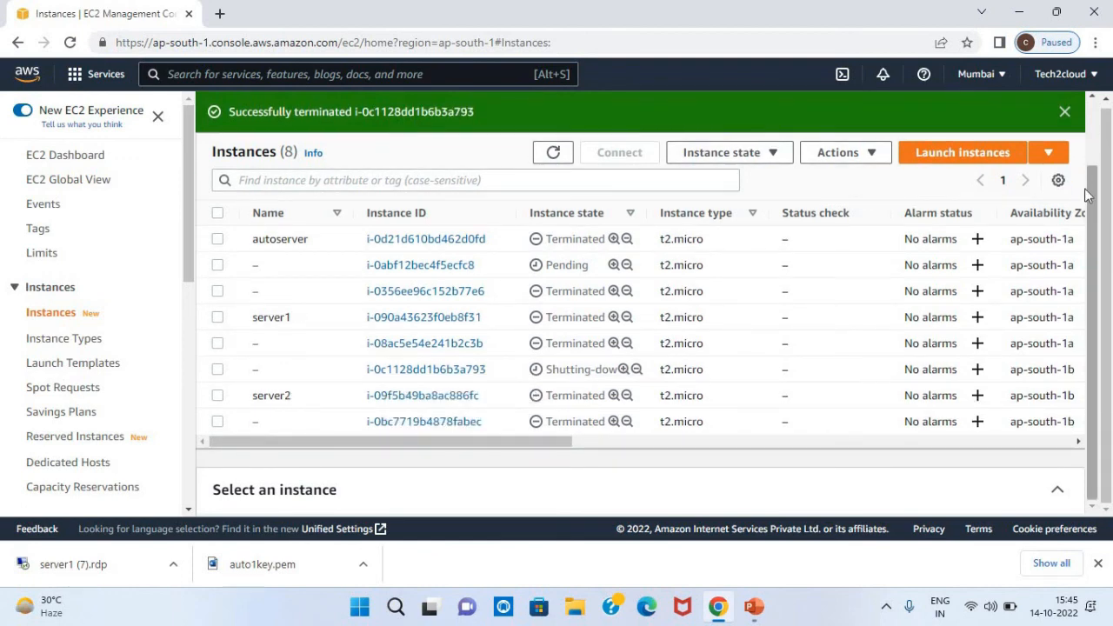
scroll(1077, 151, up, 2)
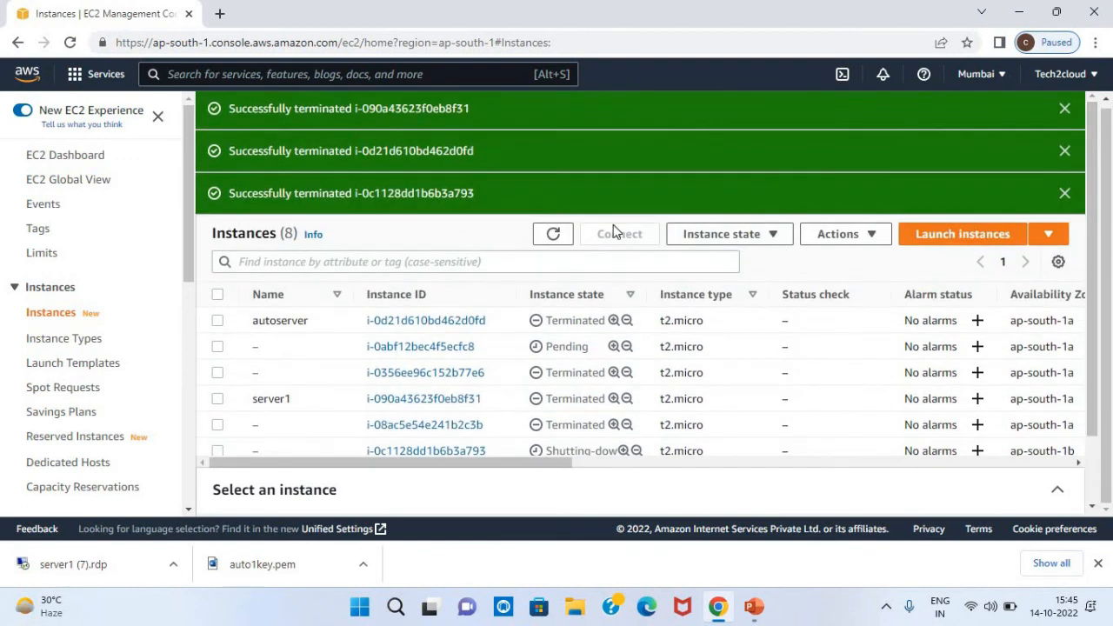
click(554, 235)
- Delete the Auto Scaling group autogrup1, entering "delete" as the confirmation text
drag(189, 217, 183, 442)
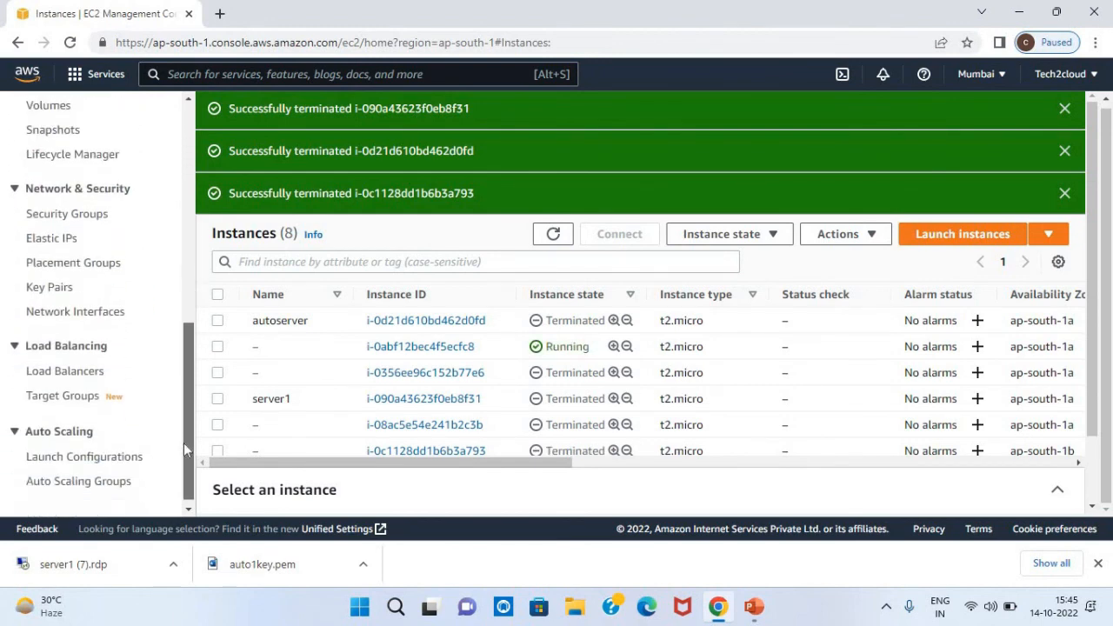
click(95, 478)
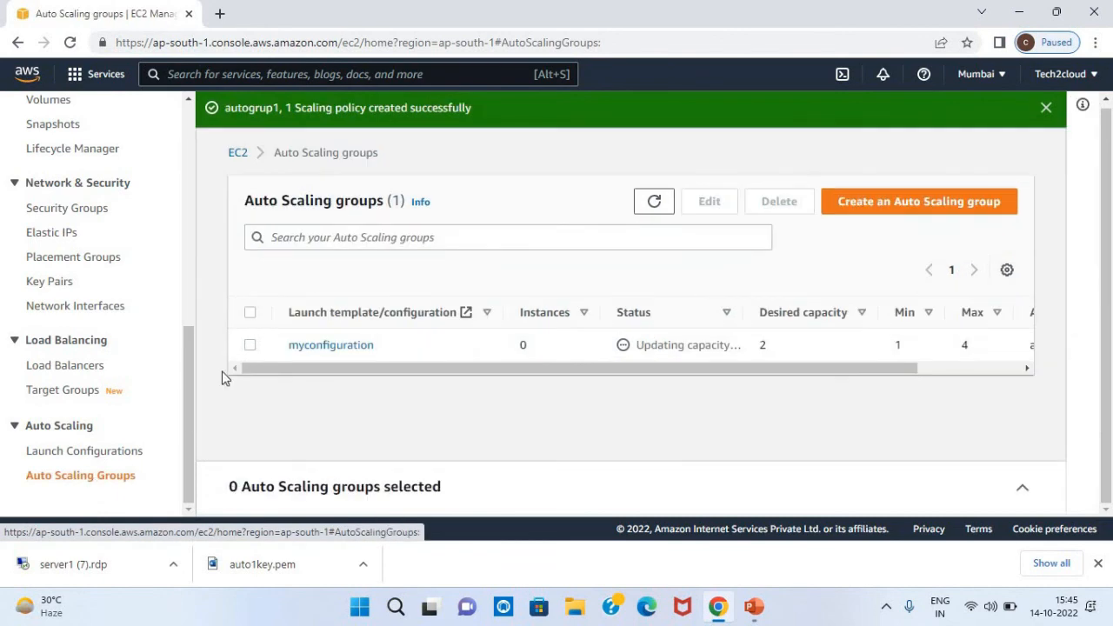
click(250, 315)
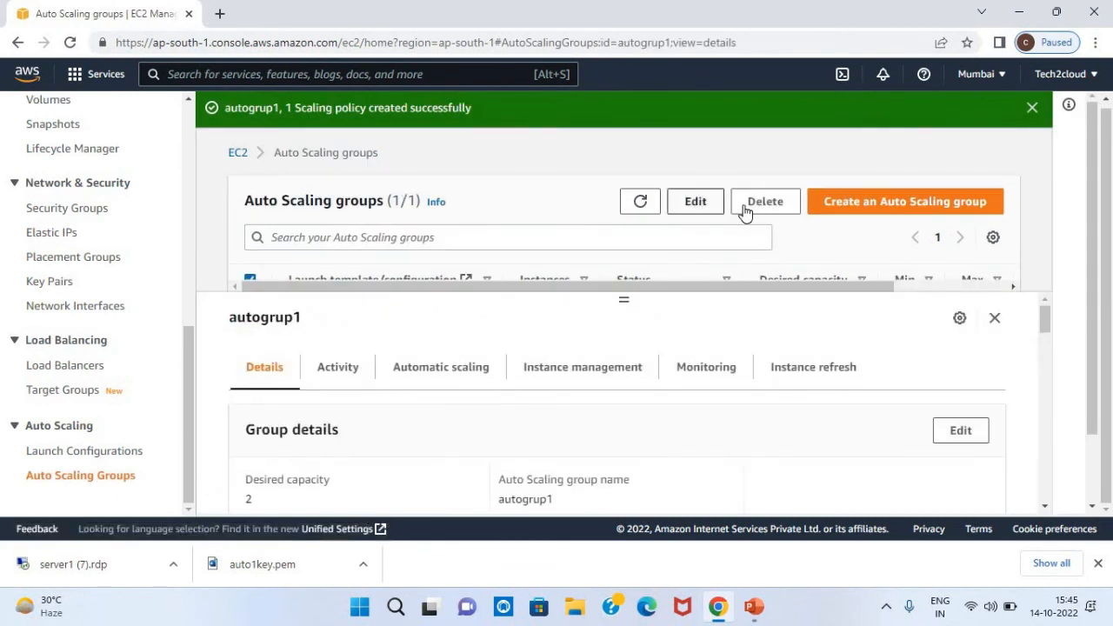
click(757, 208)
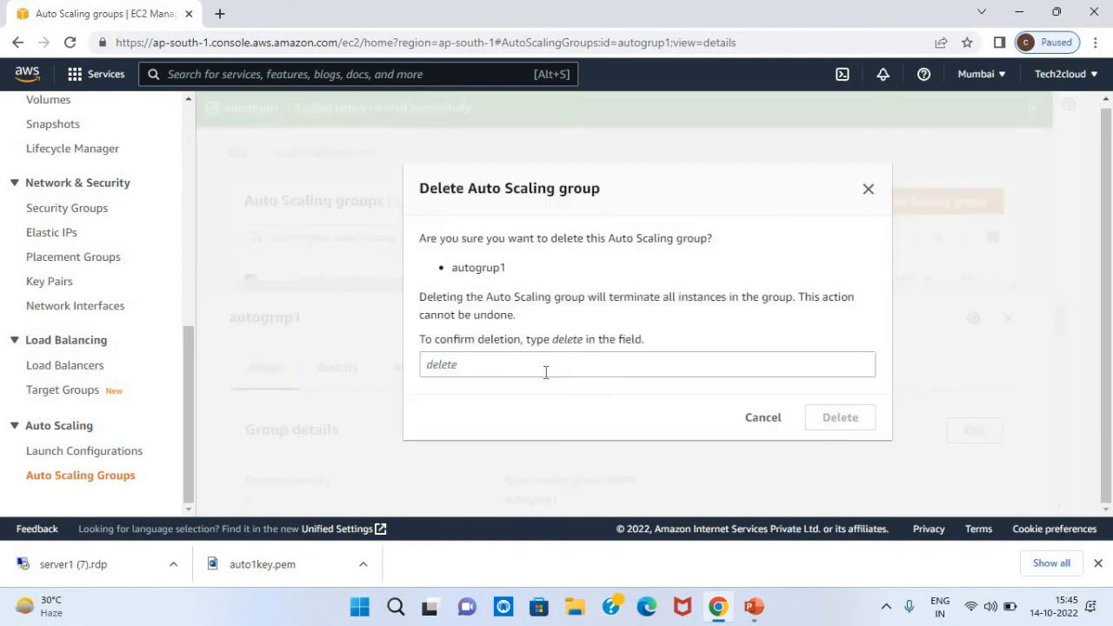
click(549, 366)
text(delete)
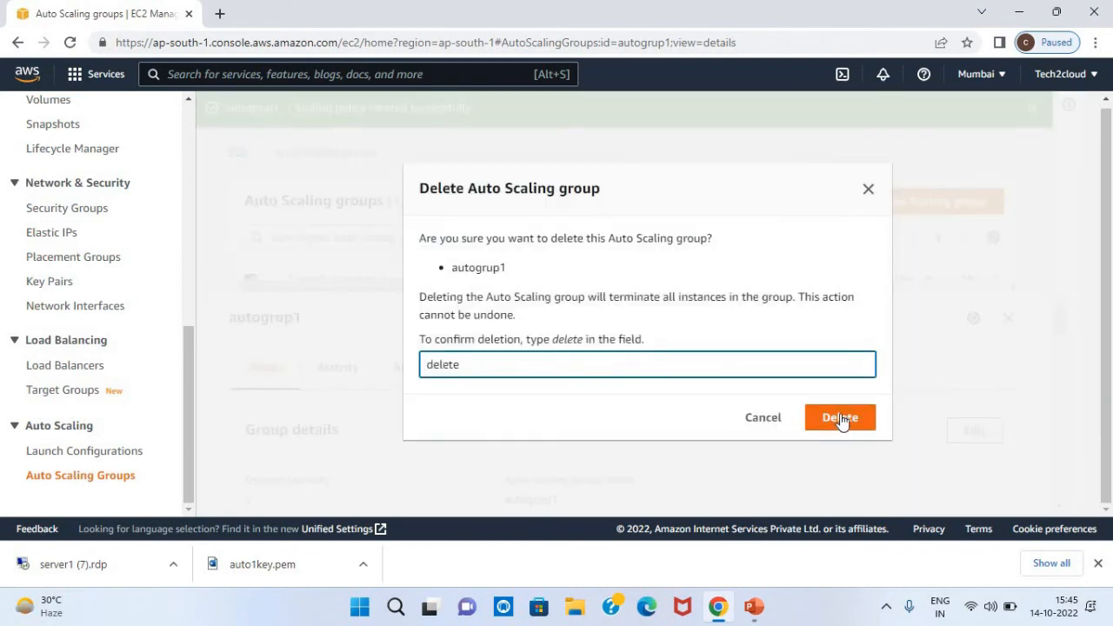
click(840, 415)
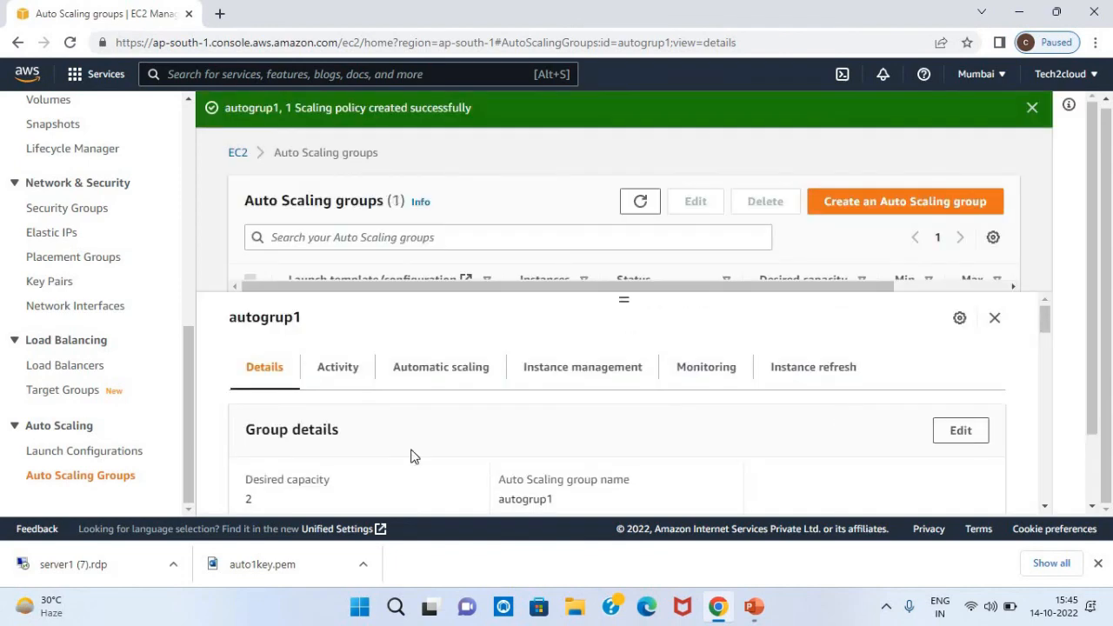
- Delete the launch configuration myconfiguration
click(85, 453)
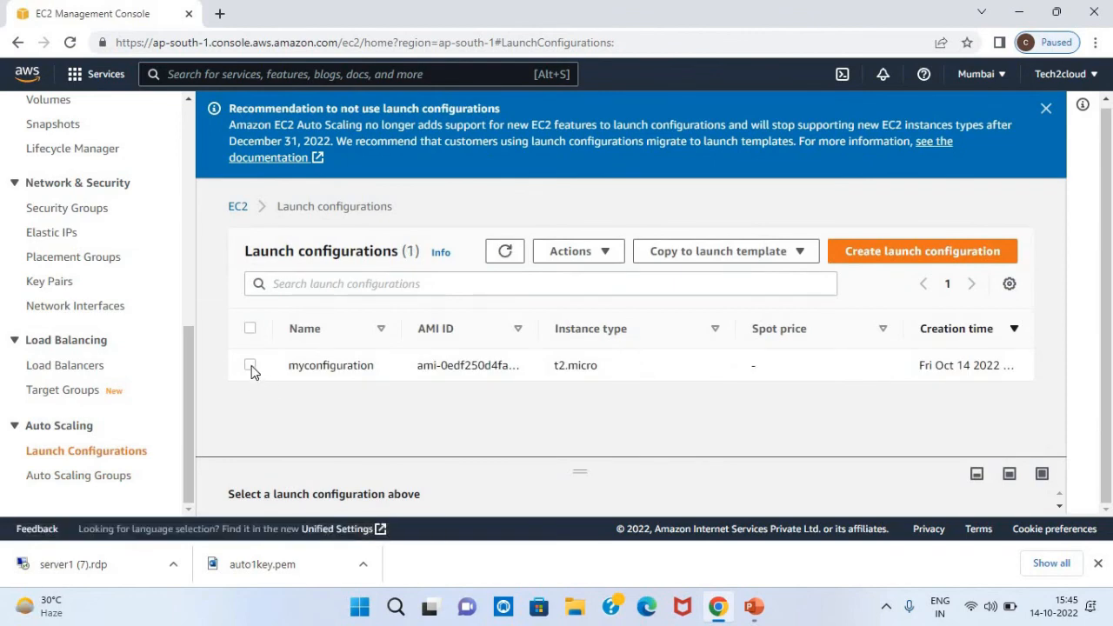
click(251, 366)
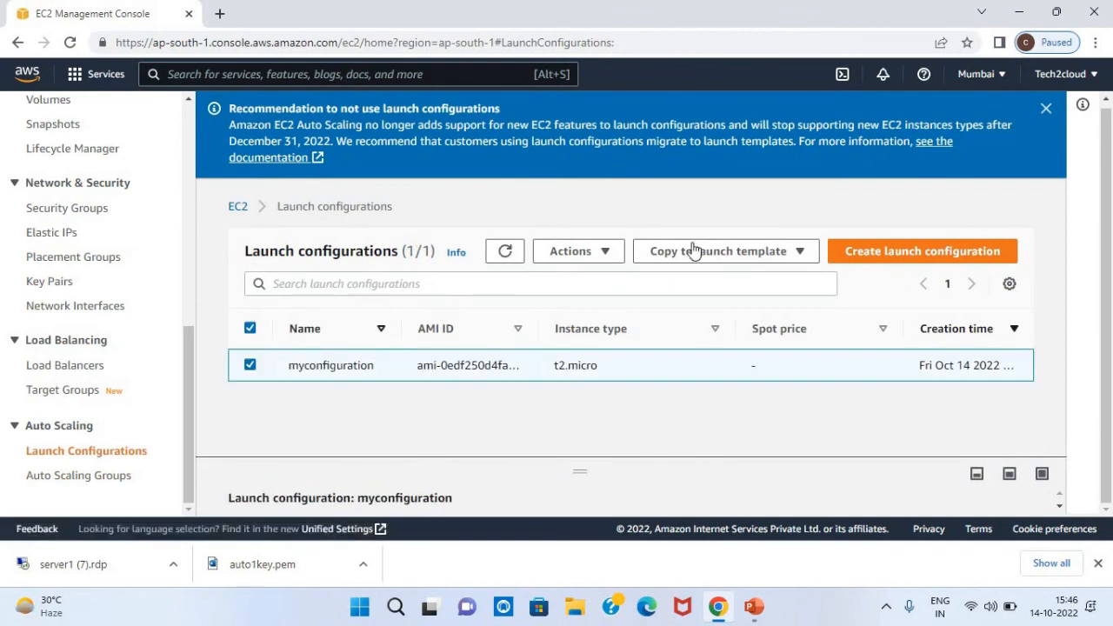
click(578, 260)
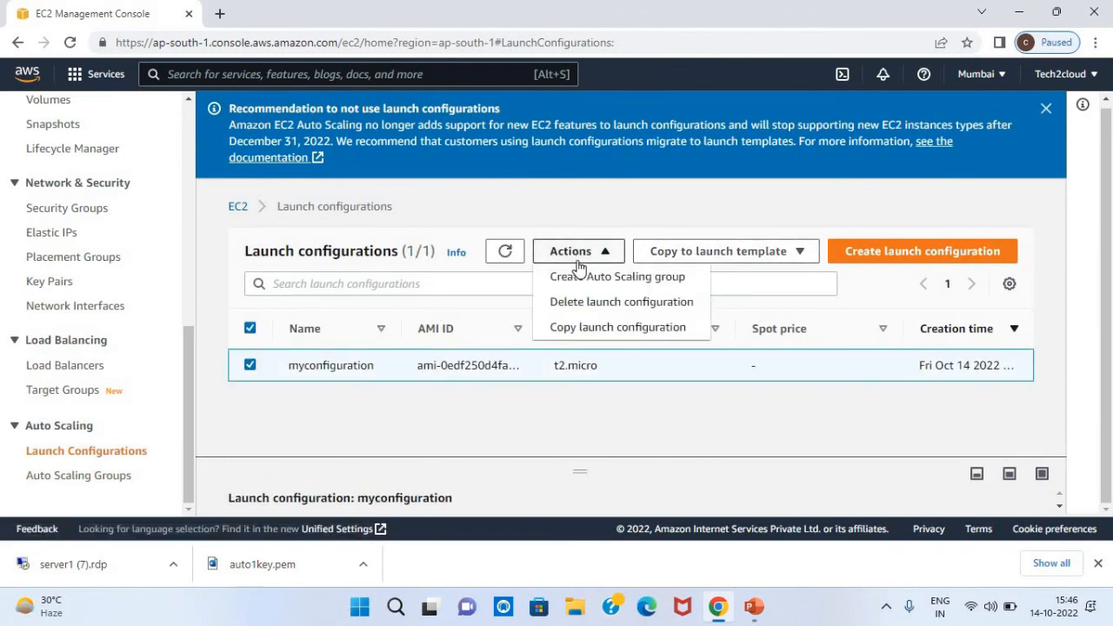
click(606, 303)
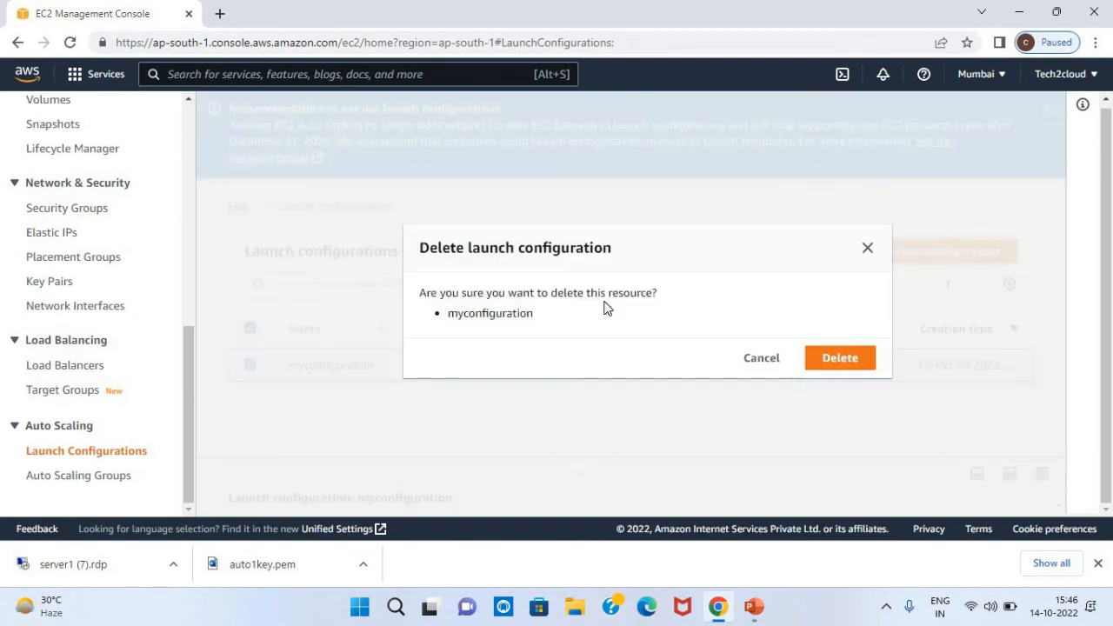
click(832, 368)
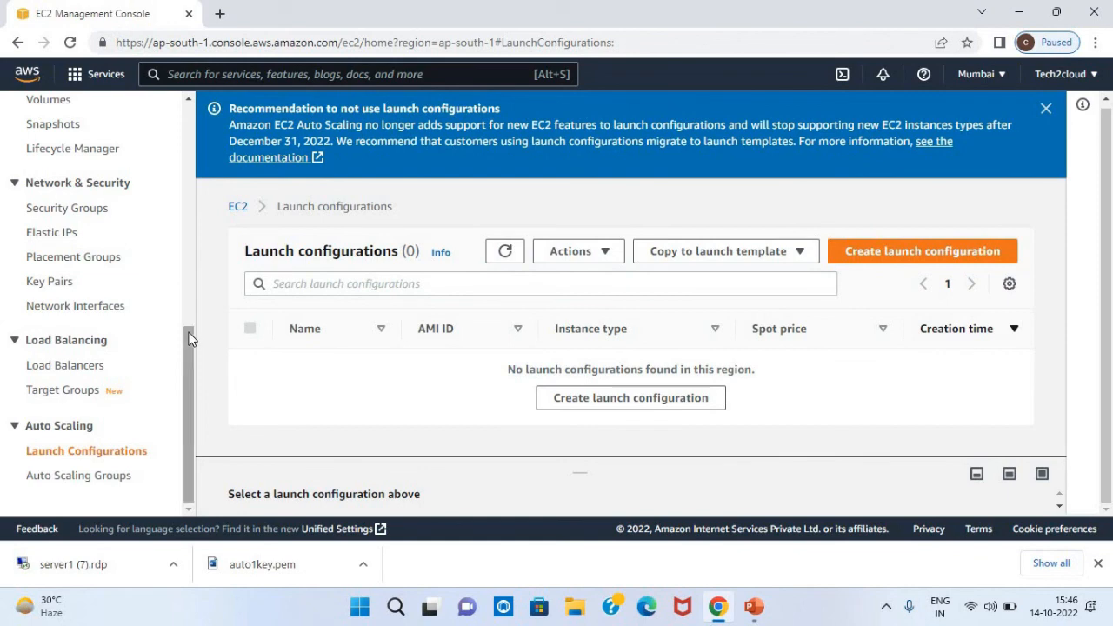
- Deregister the ec2image AMI owned by the account
scroll(184, 296, up, 1)
scroll(104, 270, up, 2)
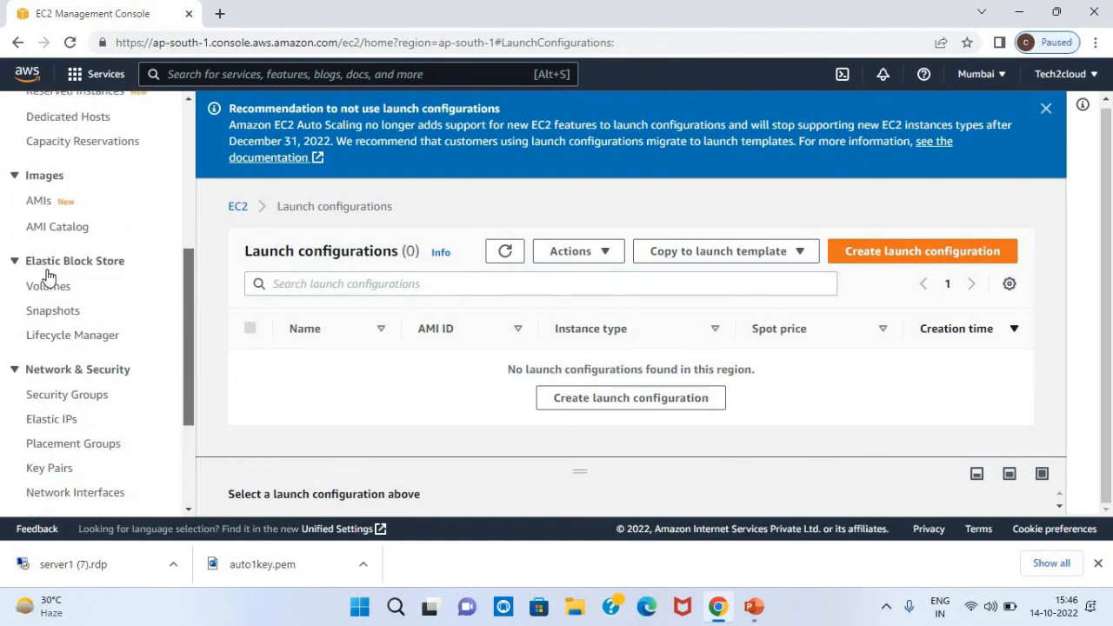
click(39, 203)
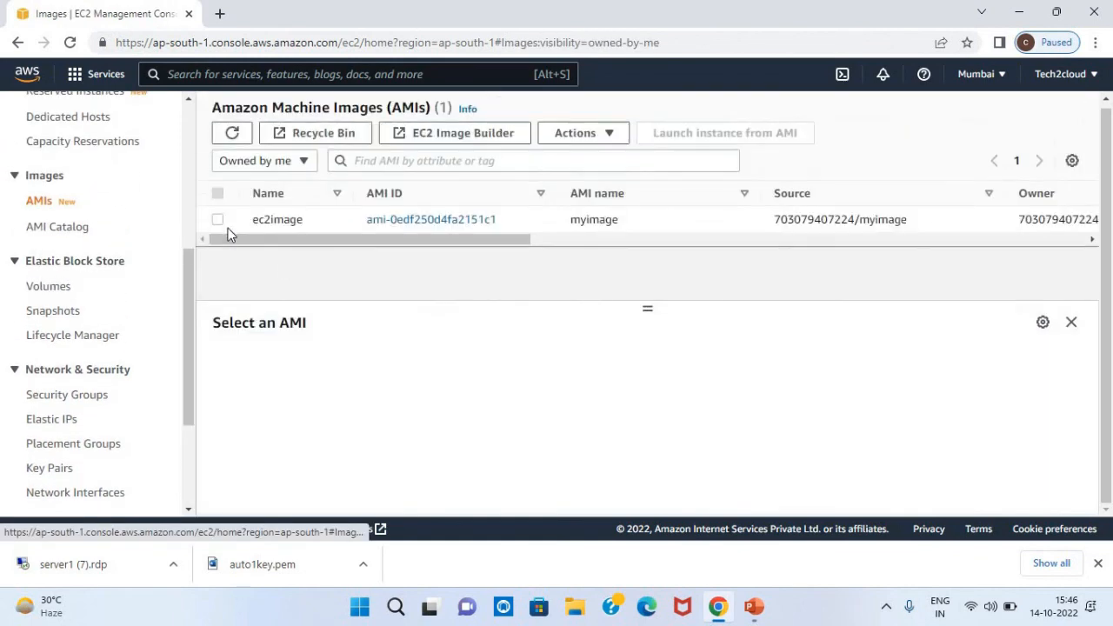
click(218, 221)
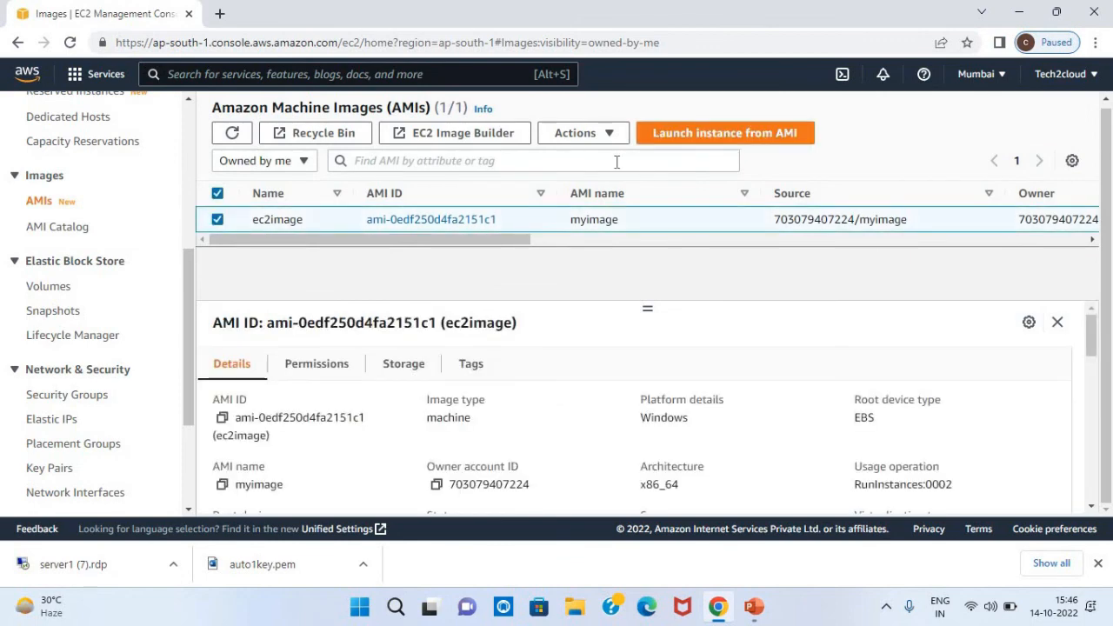
click(598, 136)
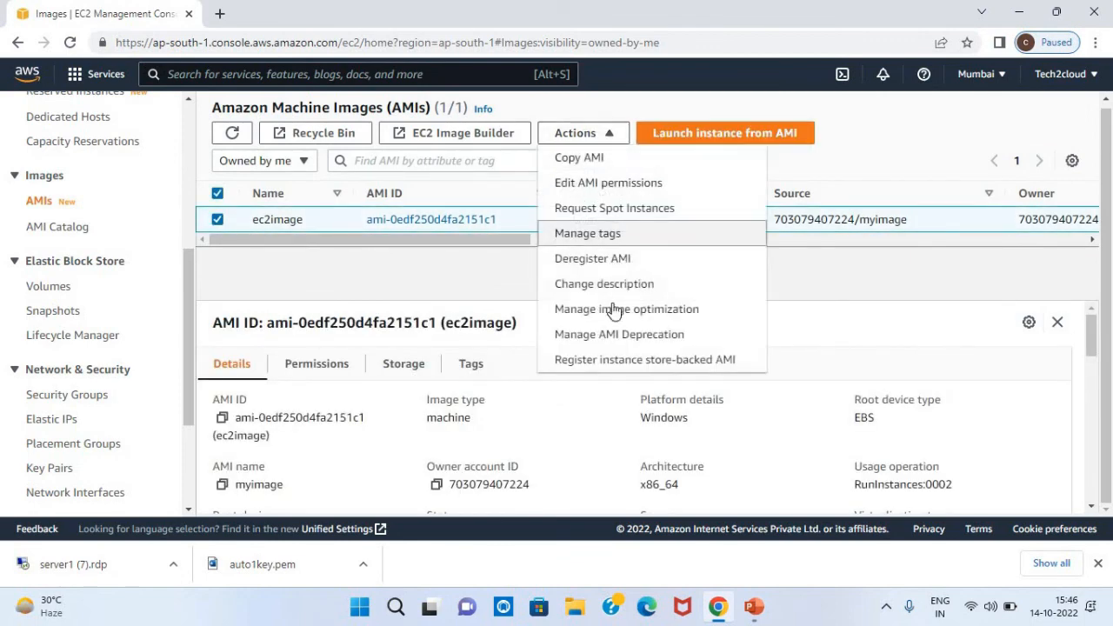
click(594, 260)
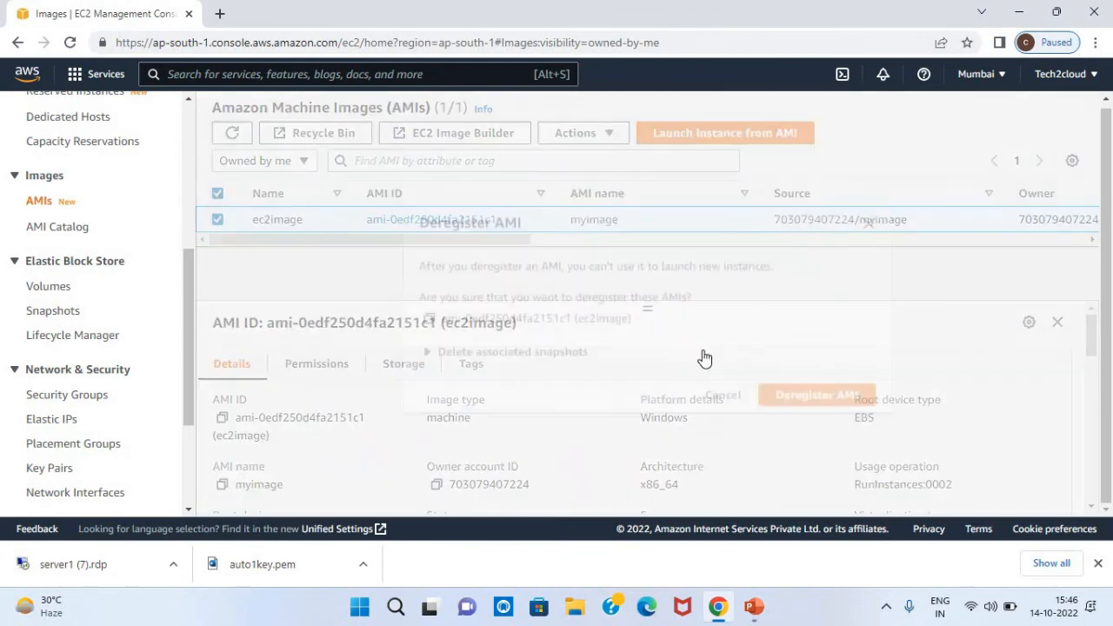
click(789, 391)
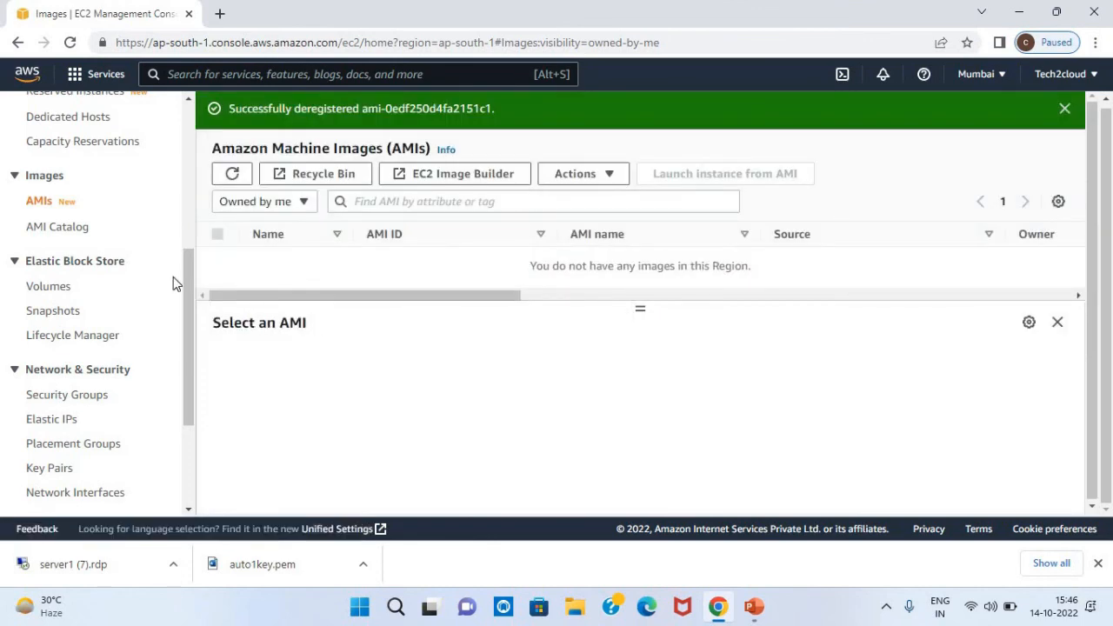
- Delete the 30 GiB EBS snapshot that was created for the AMI
scroll(179, 234, up, 2)
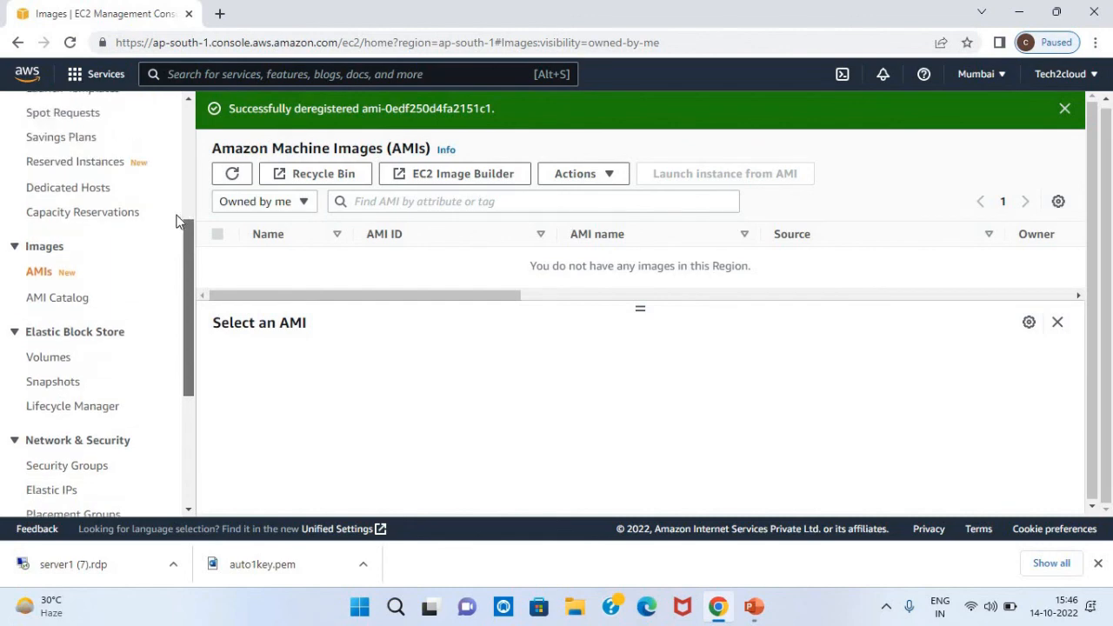
scroll(179, 278, up, 1)
scroll(178, 298, down, 4)
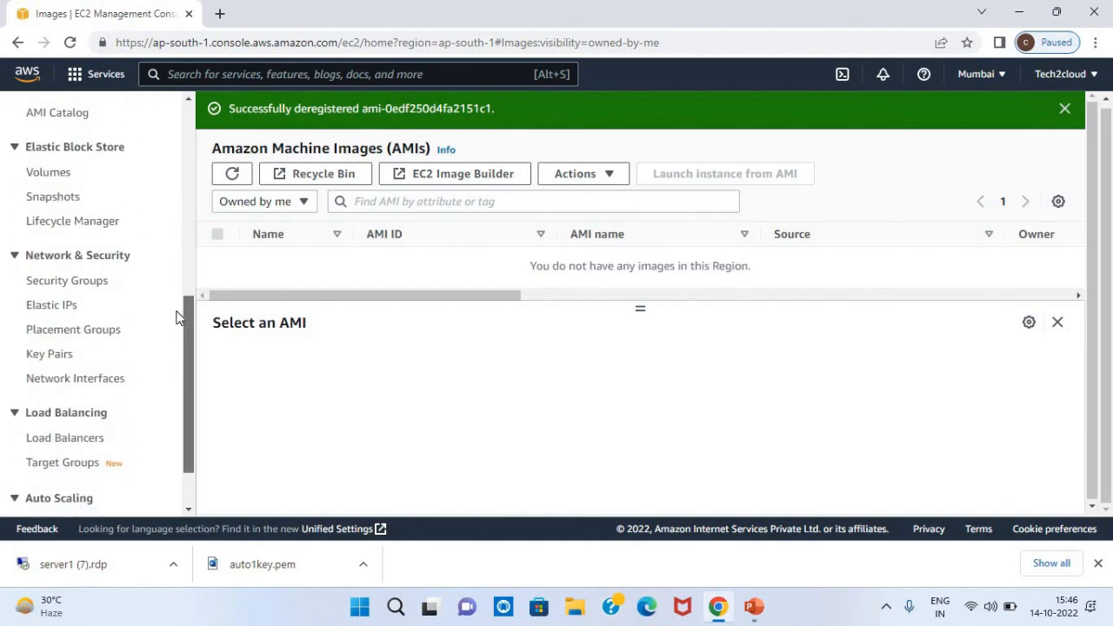
click(61, 200)
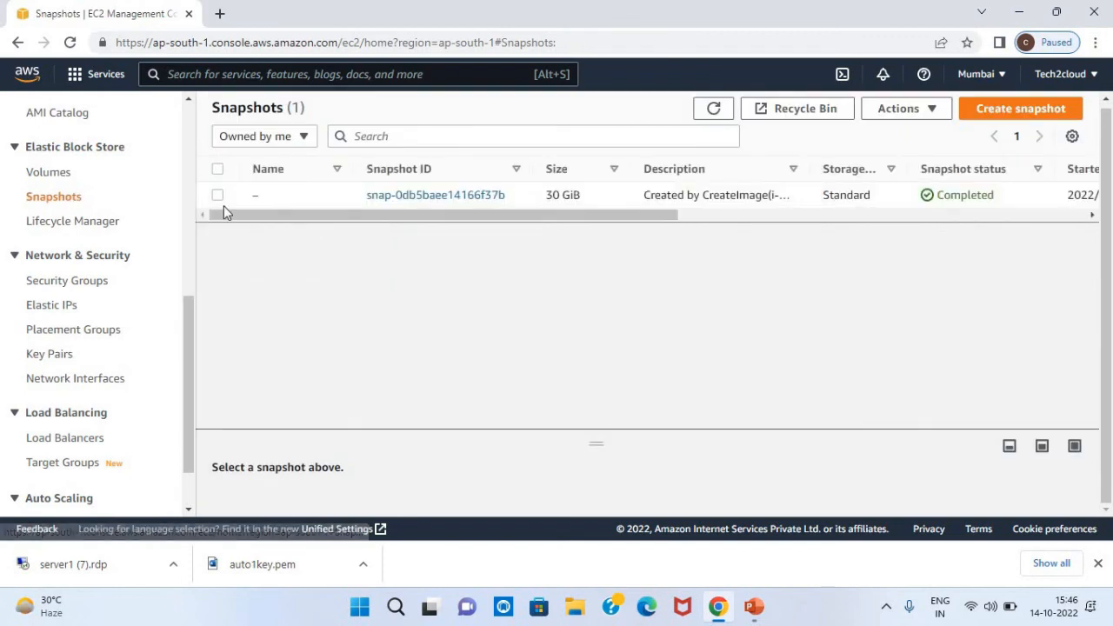
click(516, 200)
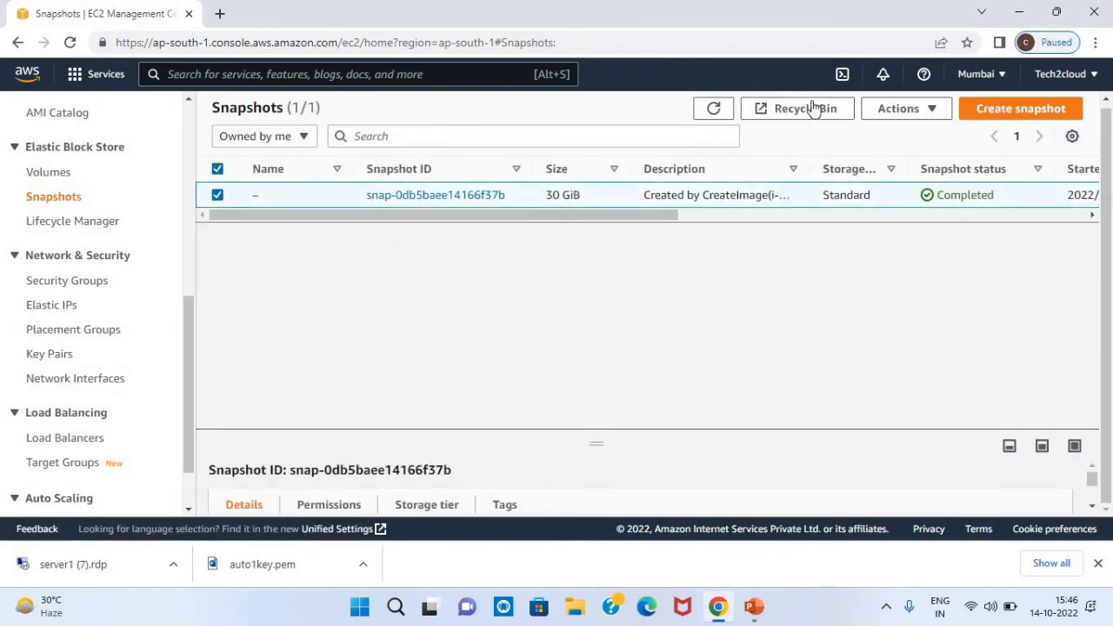
click(899, 108)
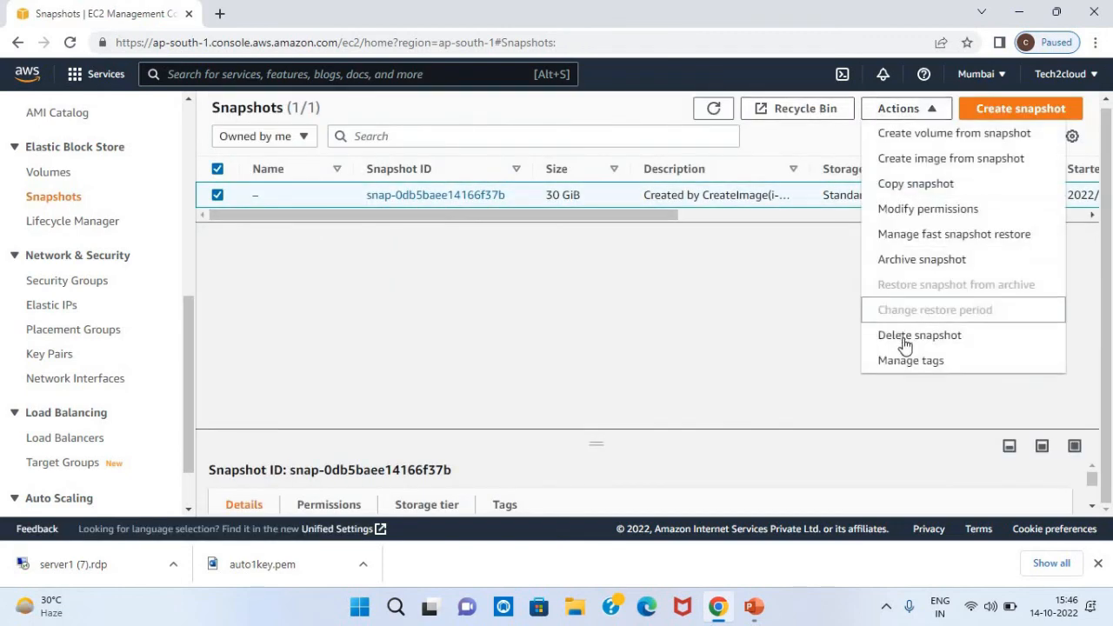
click(905, 339)
click(843, 348)
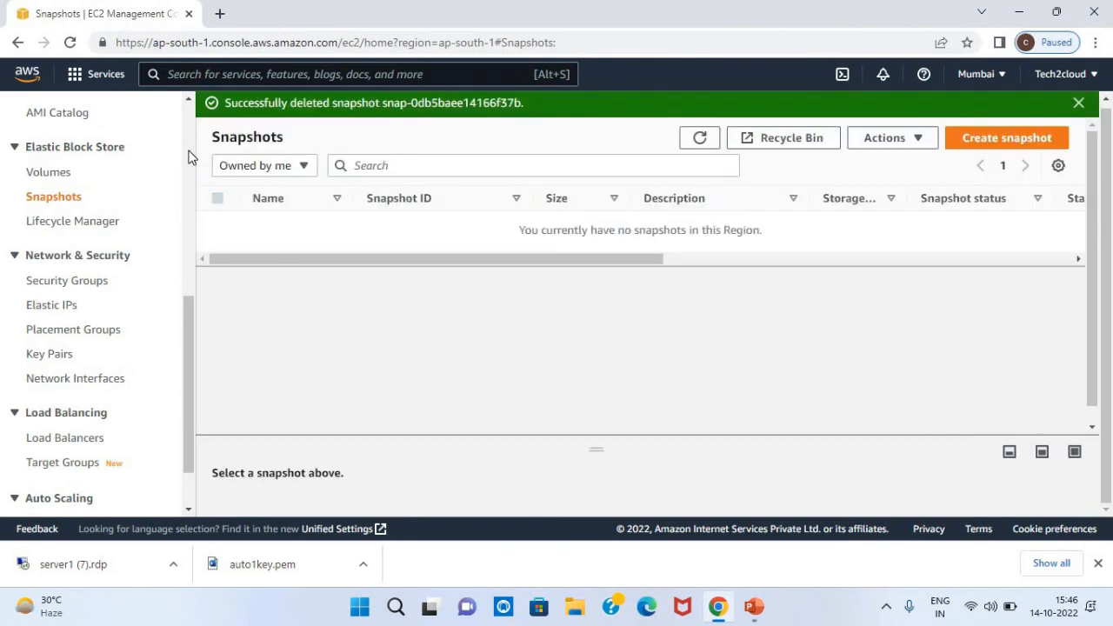
- View the EC2 dashboard's resource overview and list only the running instances
scroll(186, 154, up, 4)
scroll(52, 156, up, 1)
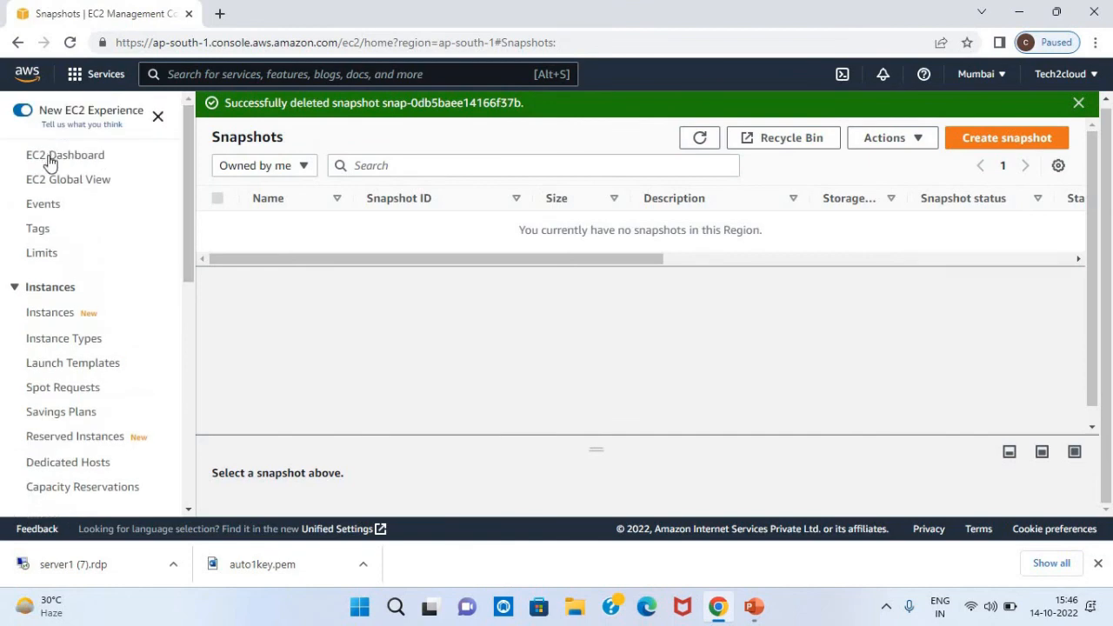
click(50, 160)
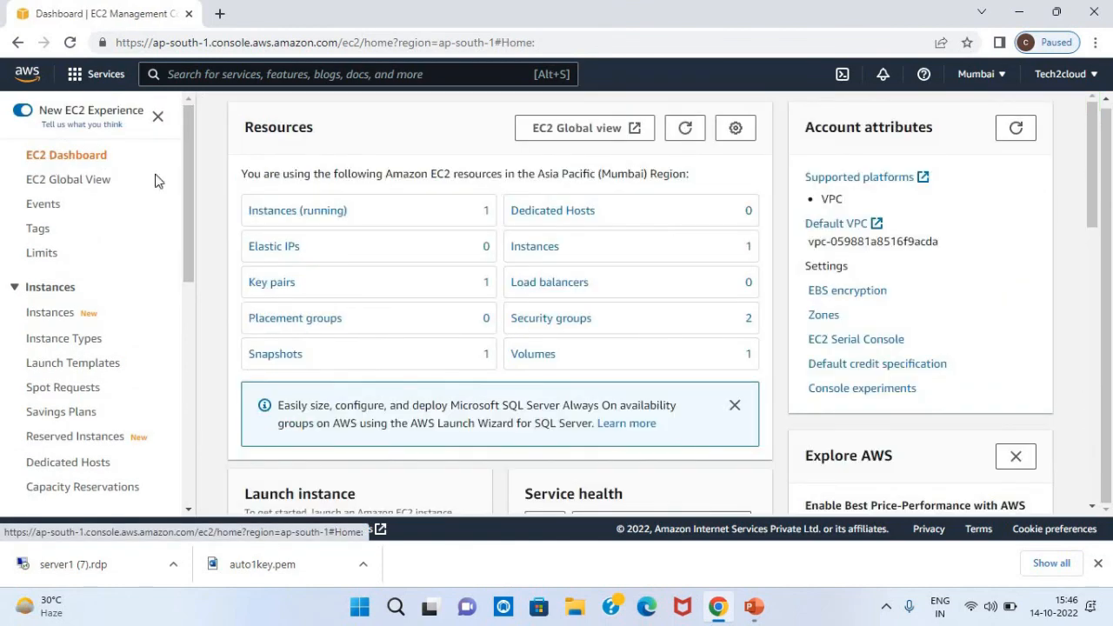
click(272, 212)
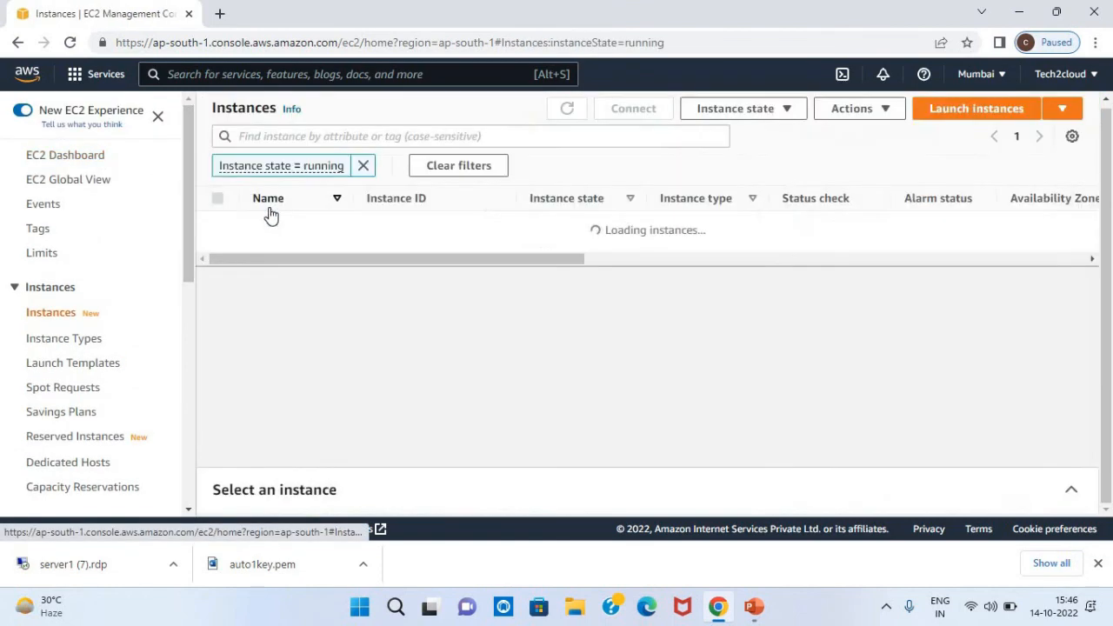